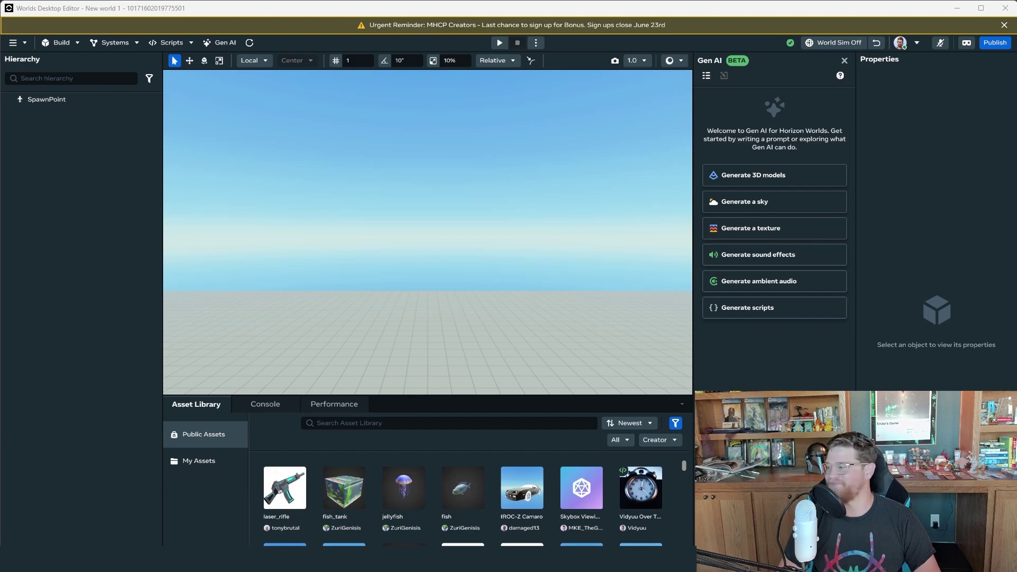
Generate 3D model shape options from the suggested prompt "A wooden treasure chest with a gold lock"
left_click(775, 174)
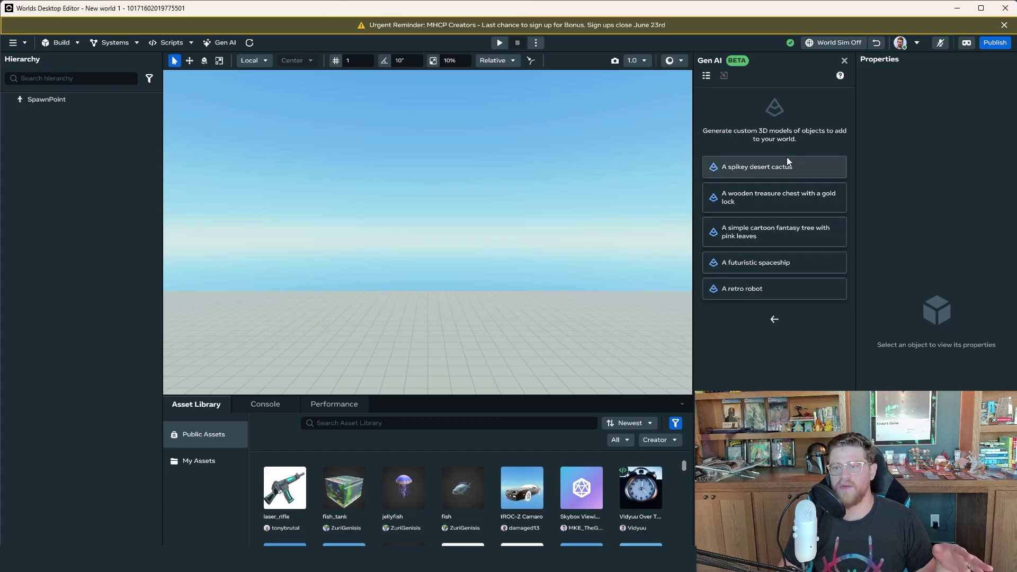
left_click(780, 190)
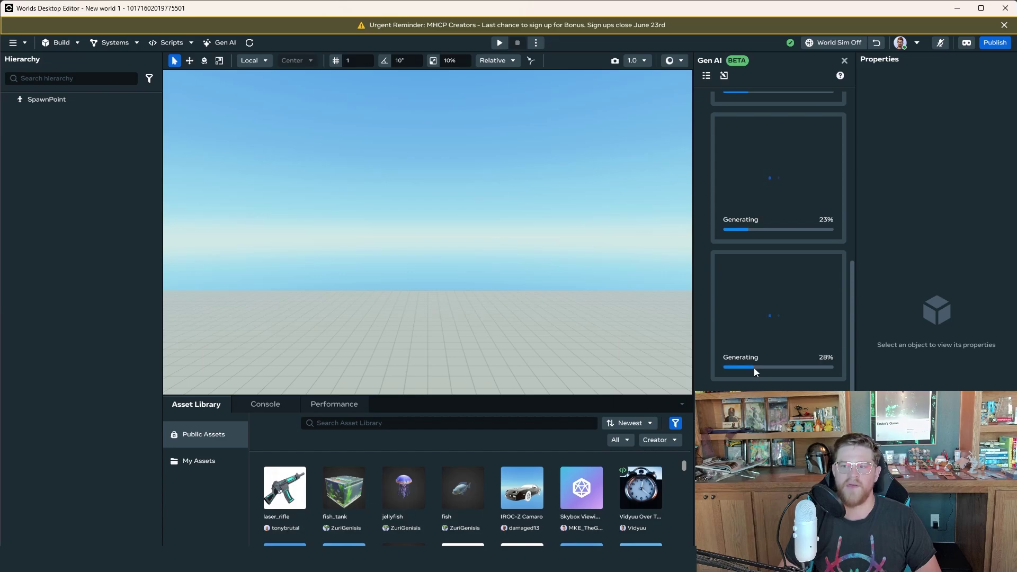
scroll(761, 339, "up", 1)
scroll(761, 336, "up", 4)
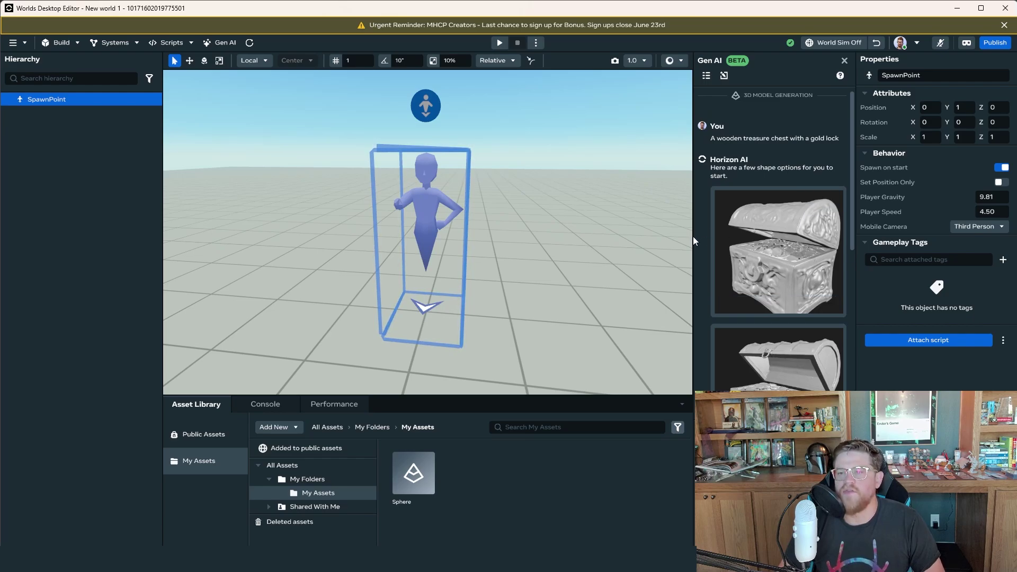
Compare the generated chest shapes and generate a texture for the second one, the open chest filled with coins
scroll(755, 264, "down", 1)
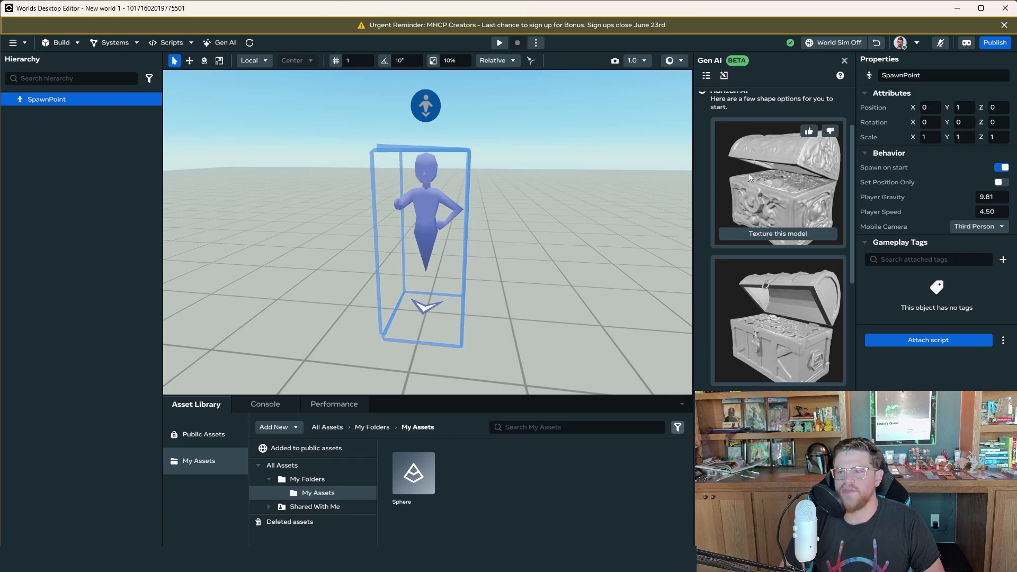
scroll(756, 176, "down", 1)
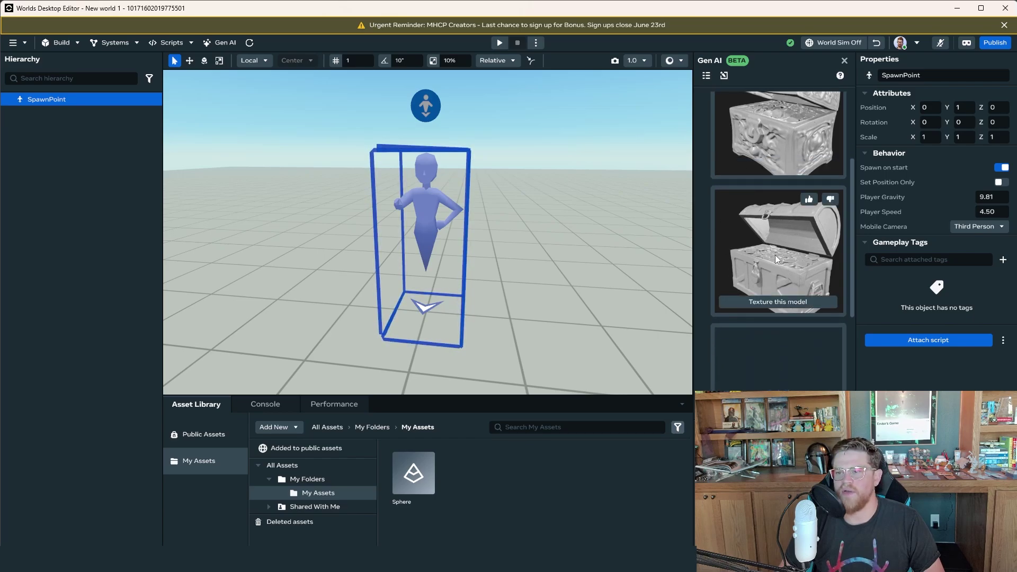
scroll(773, 256, "down", 3)
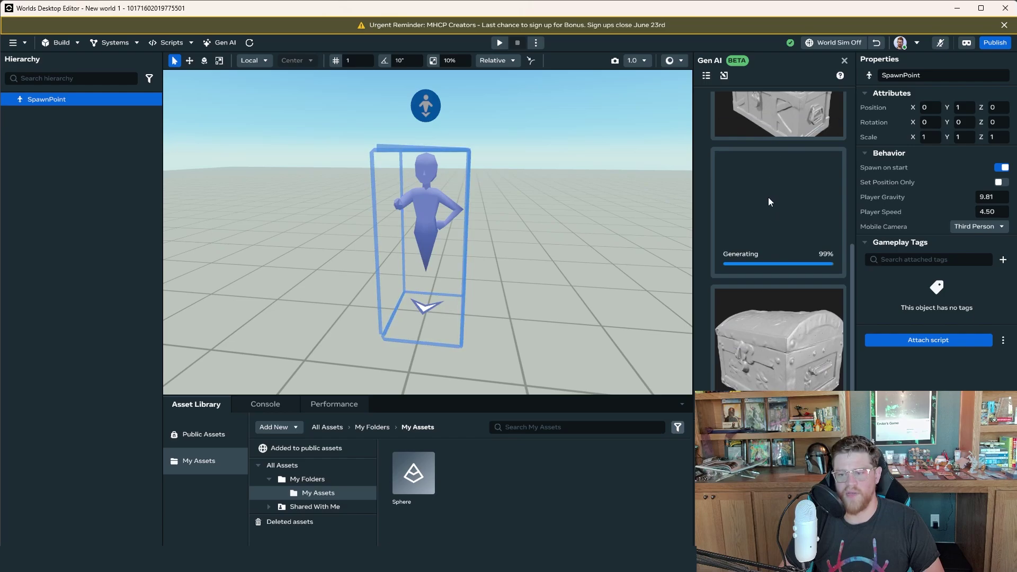
scroll(768, 202, "down", 1)
scroll(750, 322, "up", 2)
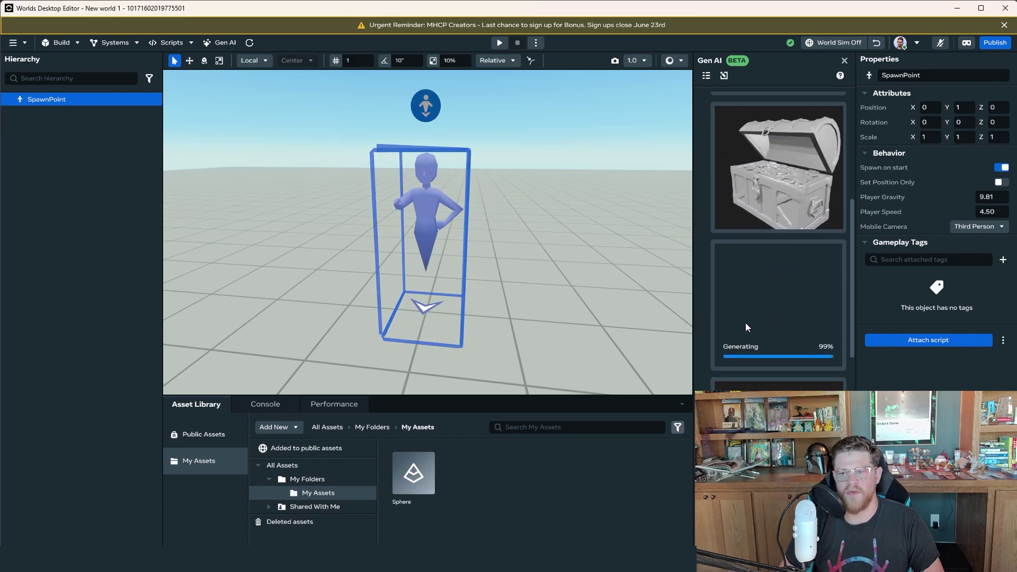
scroll(774, 325, "down", 1)
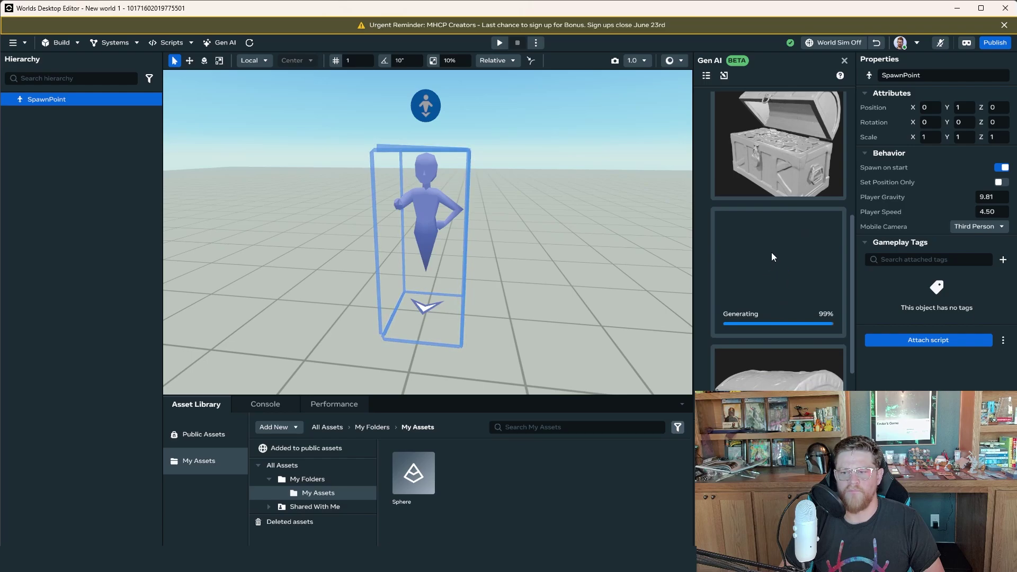
scroll(706, 259, "up", 2)
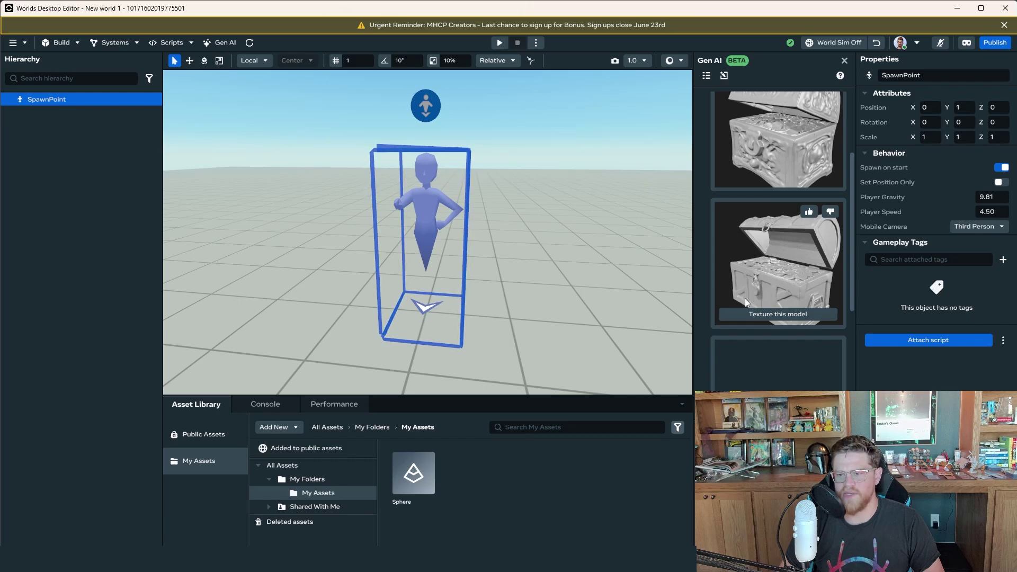
scroll(707, 252, "down", 4)
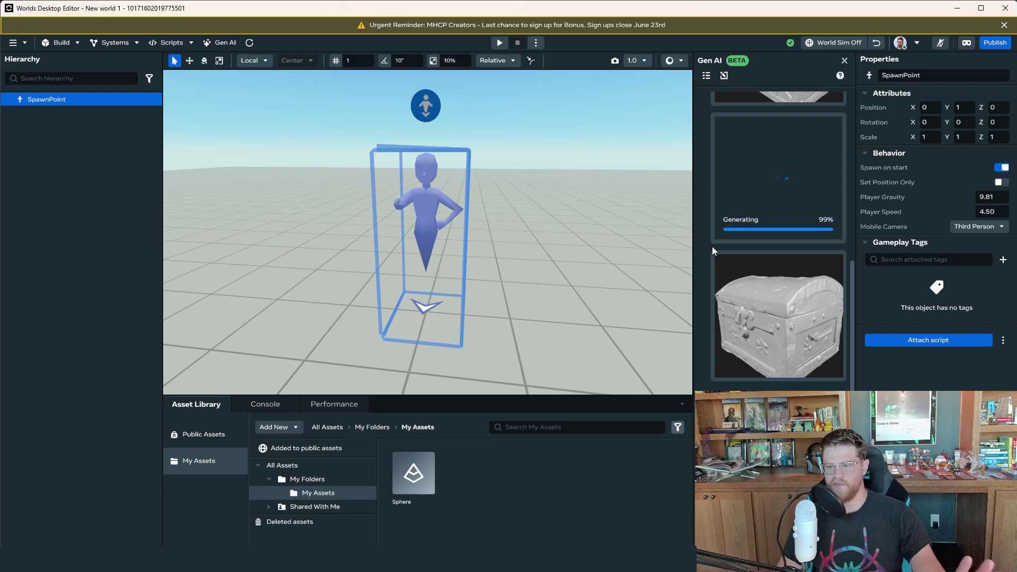
scroll(706, 231, "up", 3)
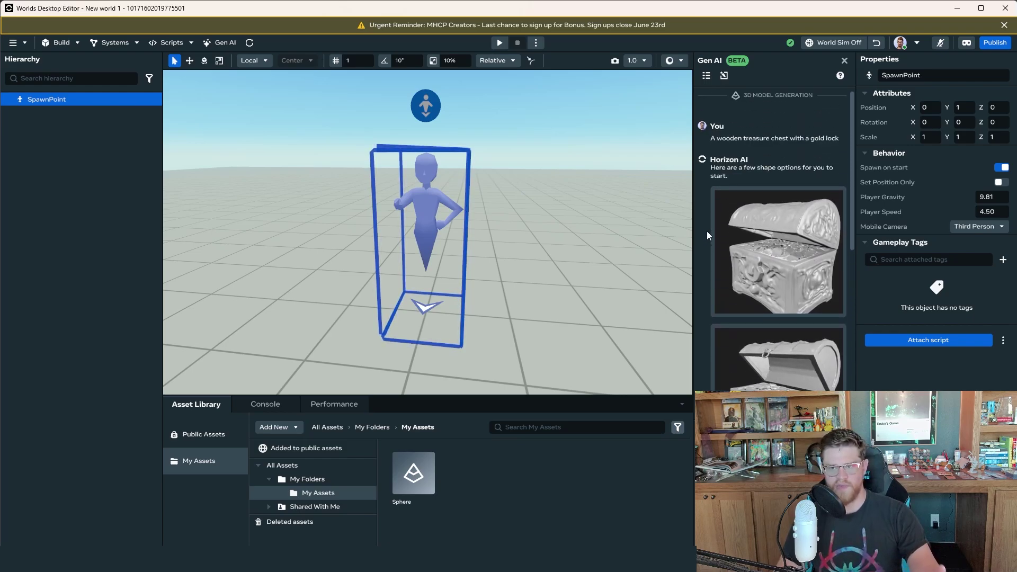
scroll(713, 232, "down", 1)
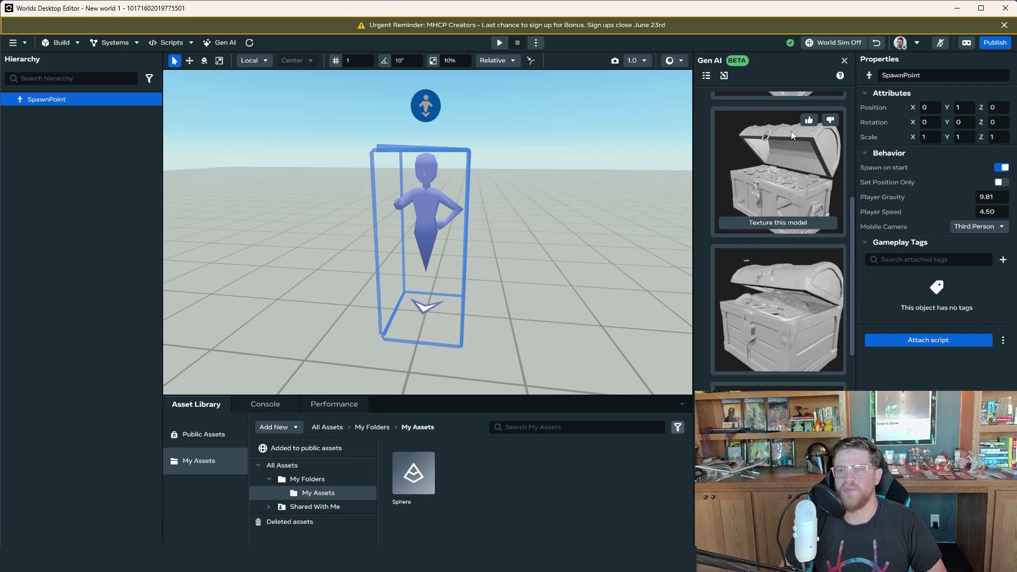
left_click(774, 222)
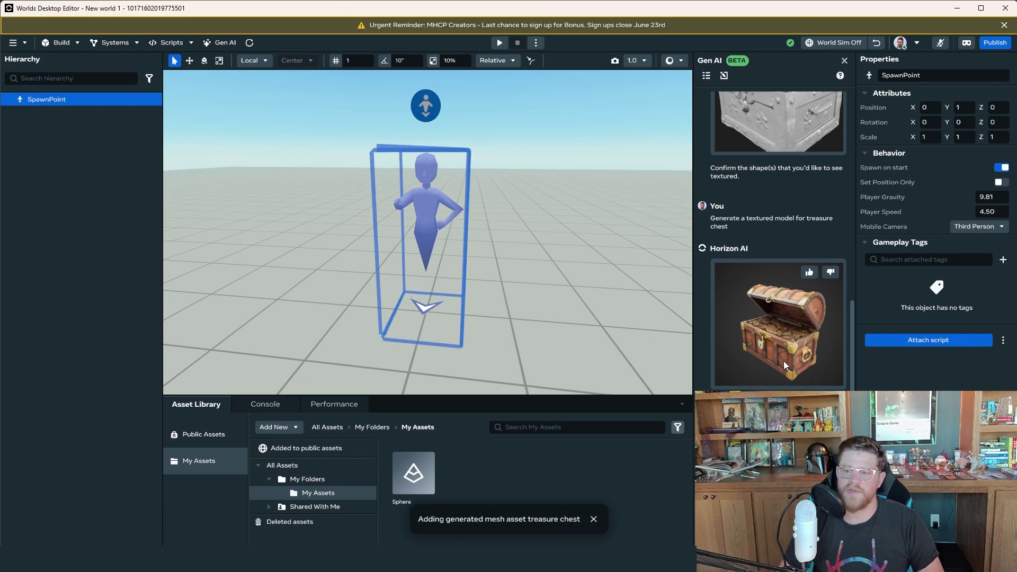
Locate the textured treasure chest in My Assets and place it beside the spawn point at about X -1.5, Y 1, Z -1.82
mouse_move(833, 313)
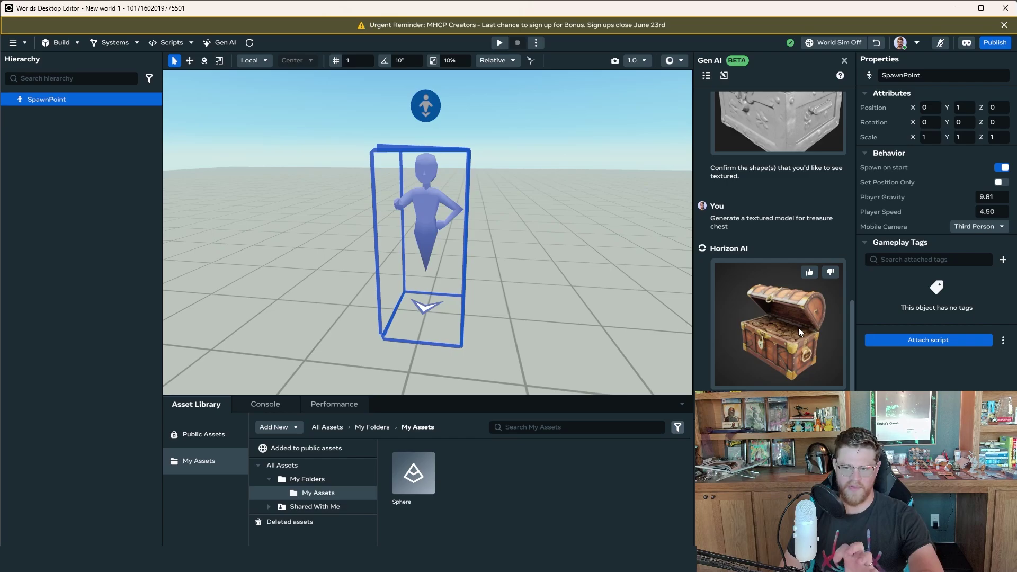
left_click(812, 300)
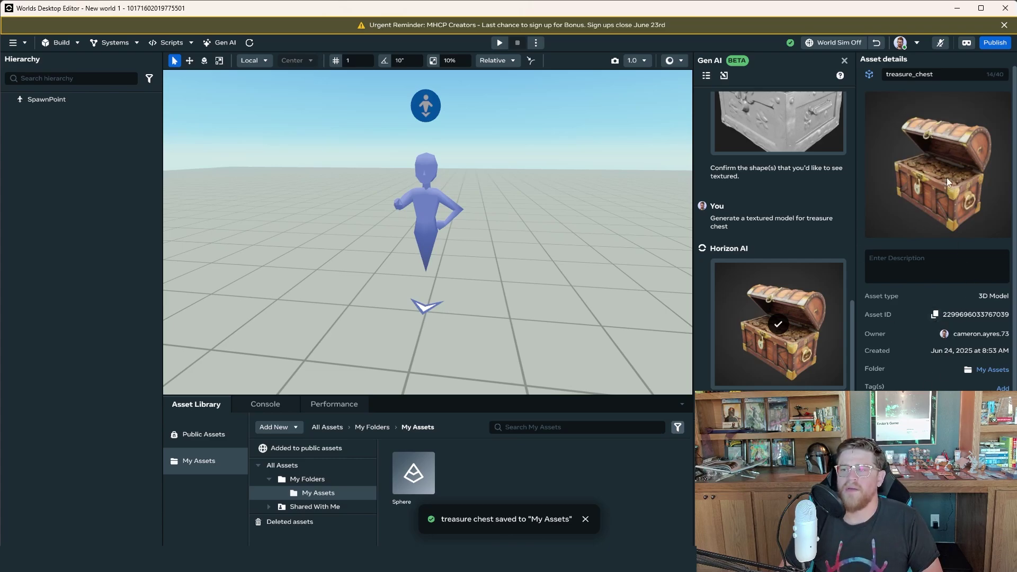
left_click_drag(856, 160, 764, 164)
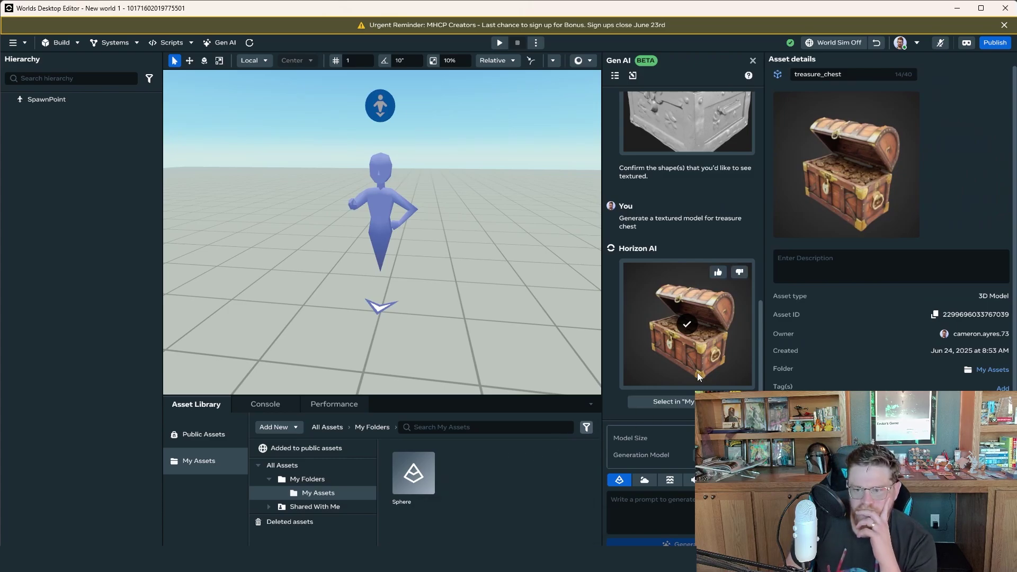
left_click(702, 402)
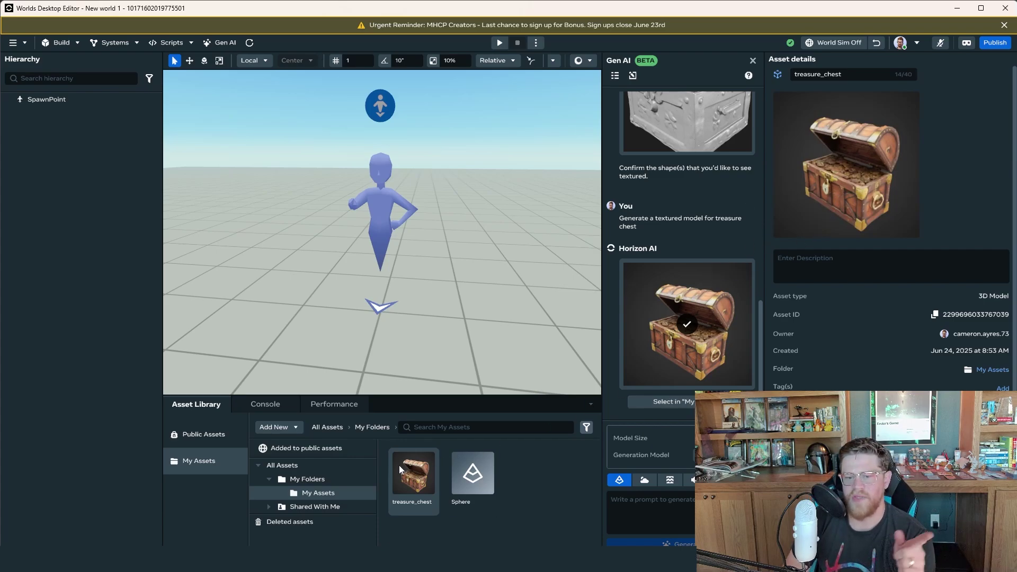
left_click_drag(399, 465, 484, 228)
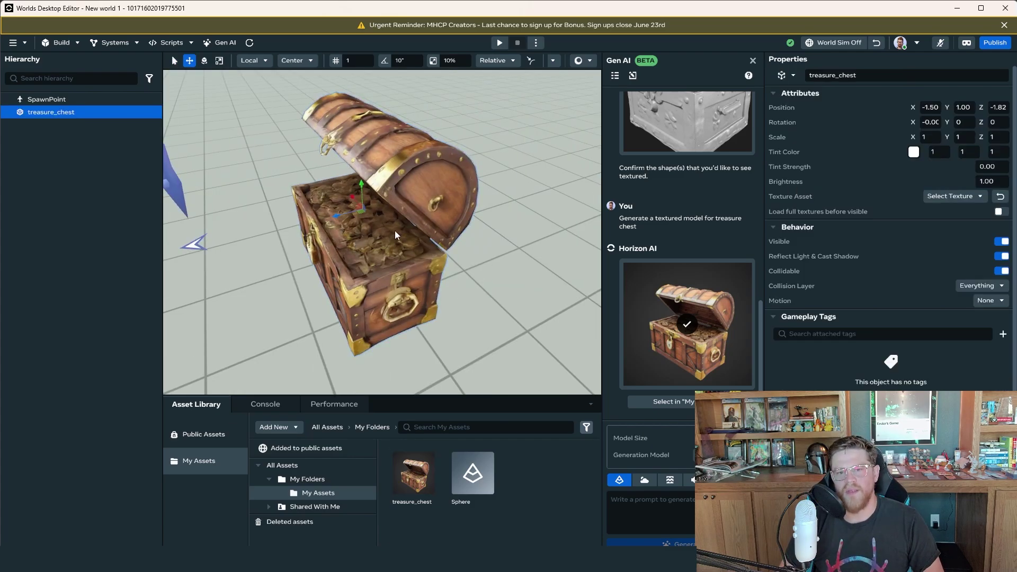
Inspect the placed treasure chest from several angles and close up, checking its lid, coins and corner details
left_click_drag(395, 231, 437, 228, "alt")
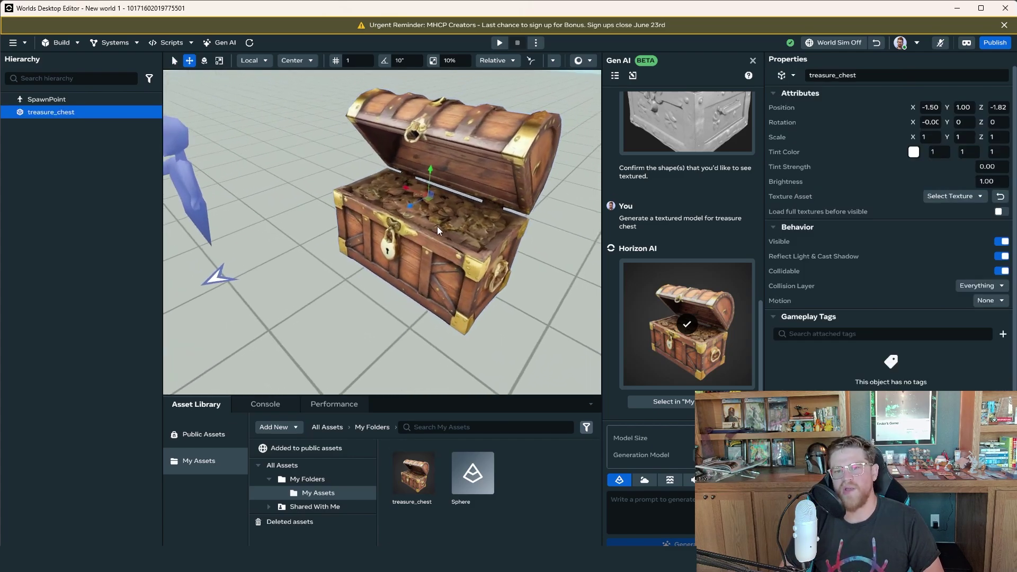
middle_click_drag(437, 227, 396, 239)
scroll(397, 240, "up", 5)
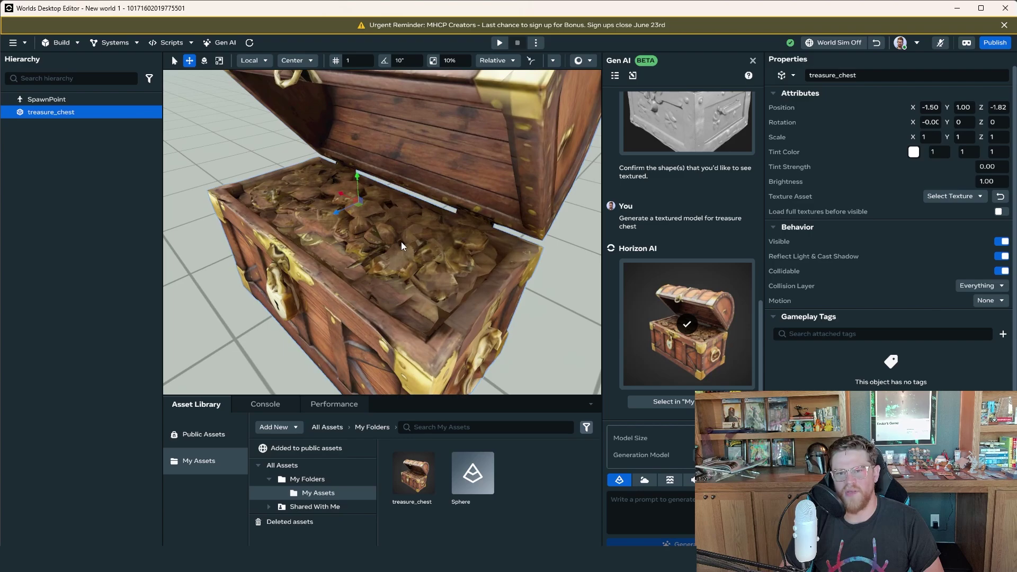
scroll(401, 242, "down", 5)
right_click(399, 239)
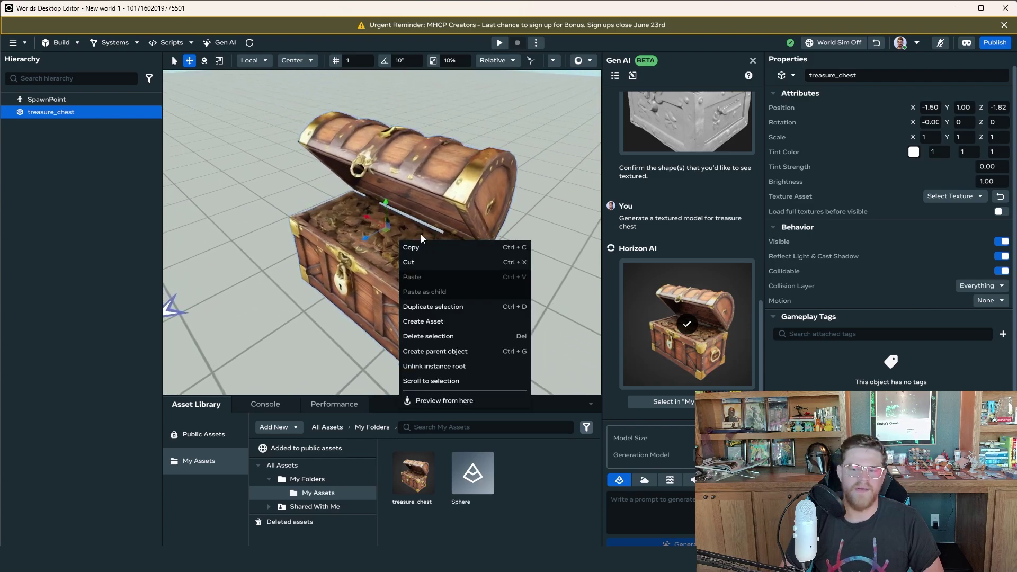
left_click_drag(421, 235, 404, 174, "alt")
middle_click_drag(404, 174, 463, 207)
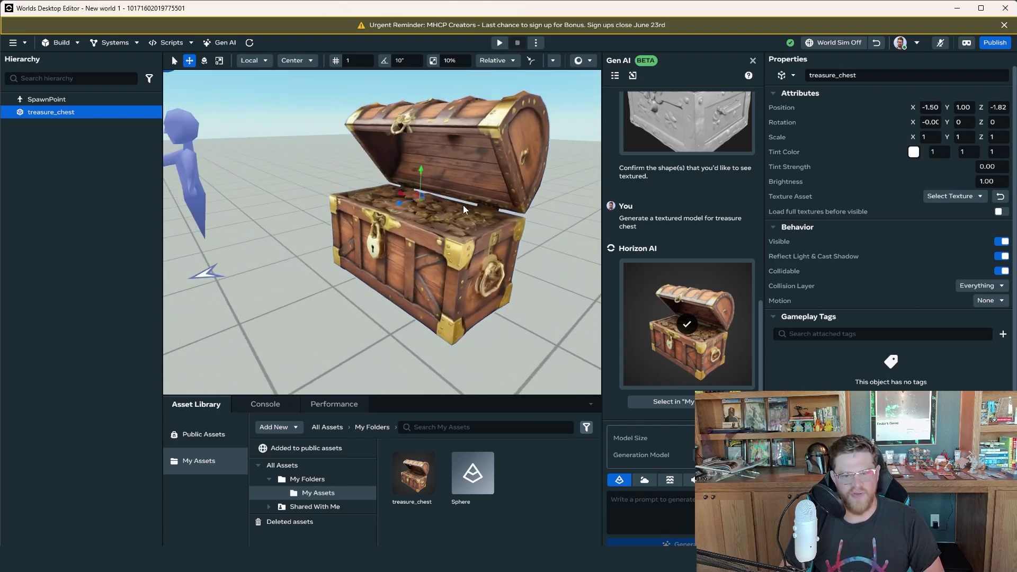
left_click_drag(464, 210, 476, 234, "alt")
scroll(371, 257, "up", 10)
scroll(345, 252, "down", 6)
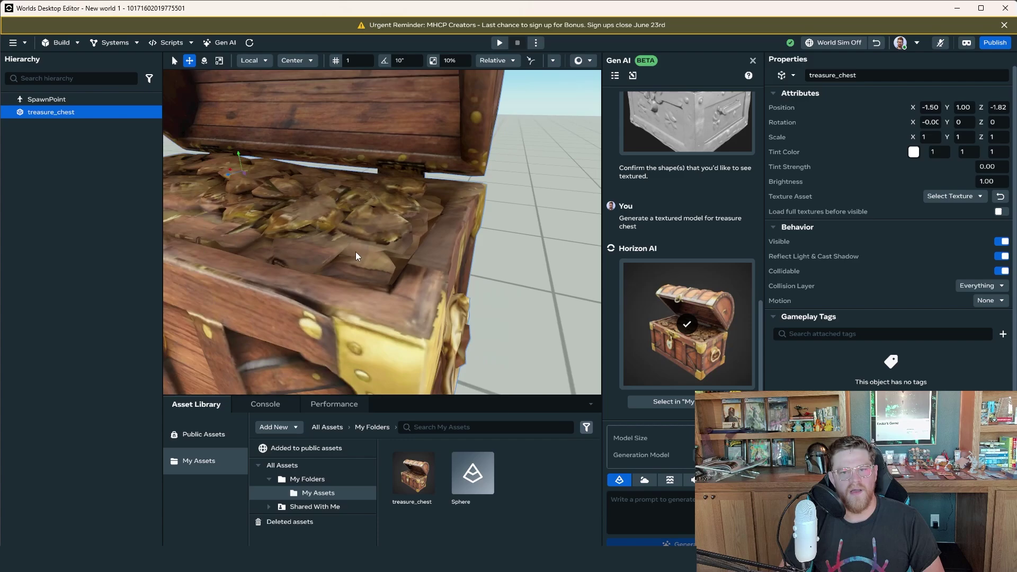
key("f")
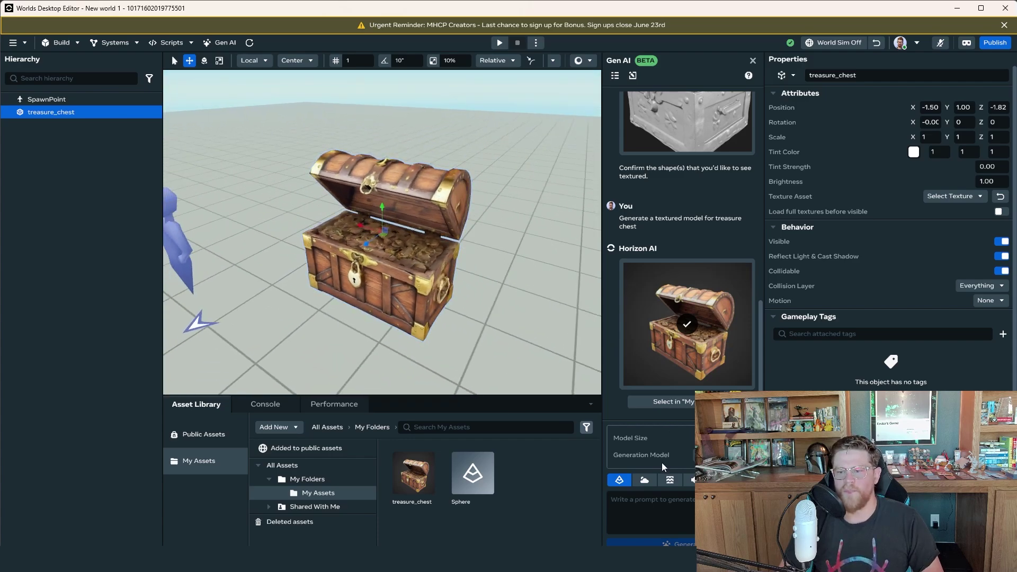
Generate image options from the prompt "A cartoon stylized knight character holding a pike, riding a war horse."
left_click(657, 503)
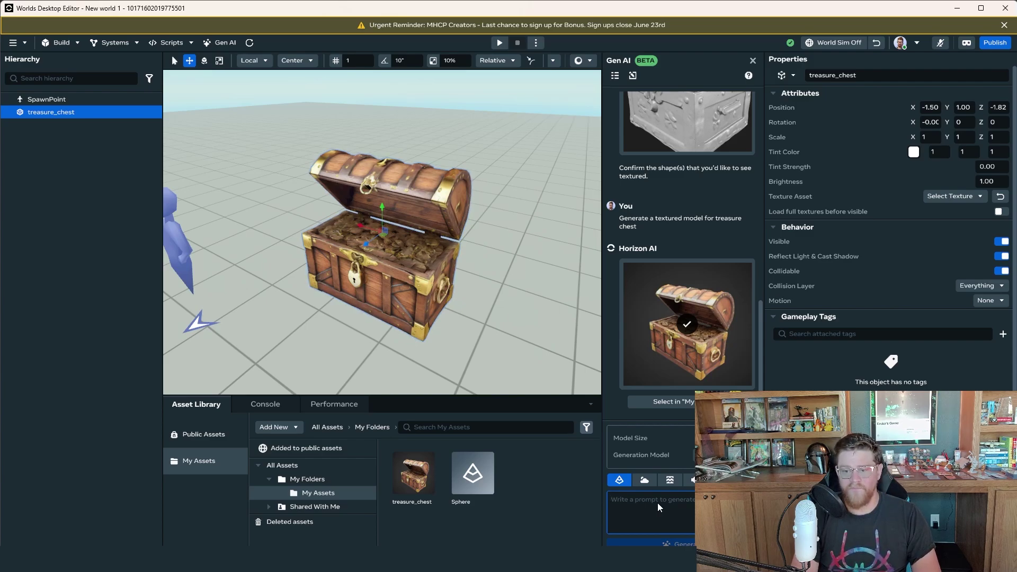
type("A")
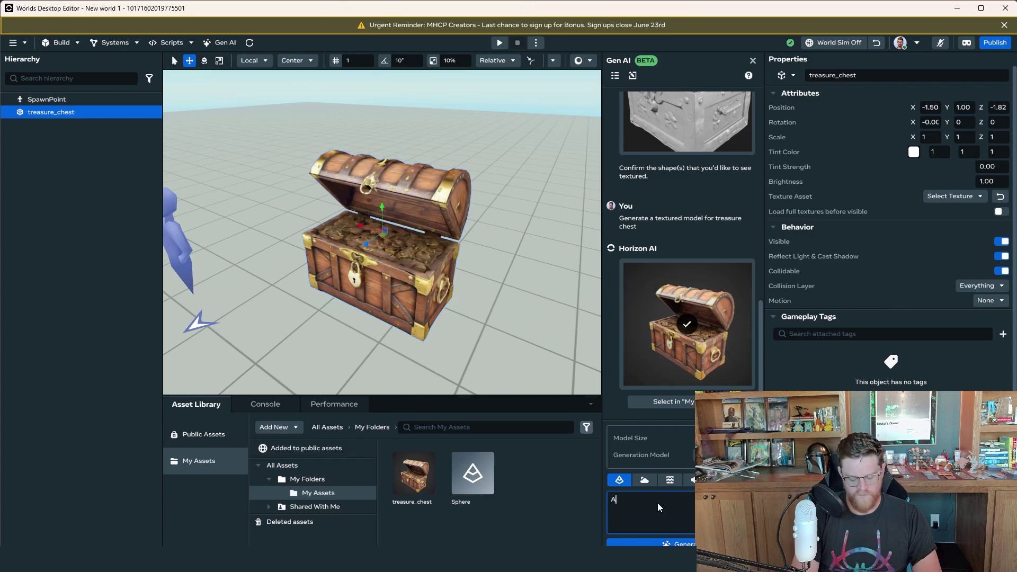
type(" caroo")
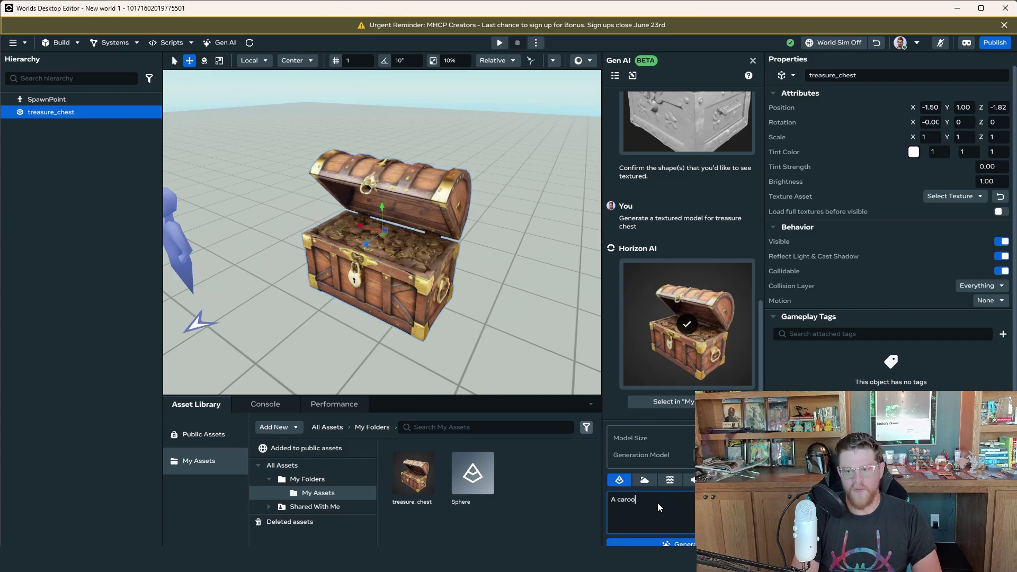
key("BackSpace")
key("BackSpace")
type("toon st")
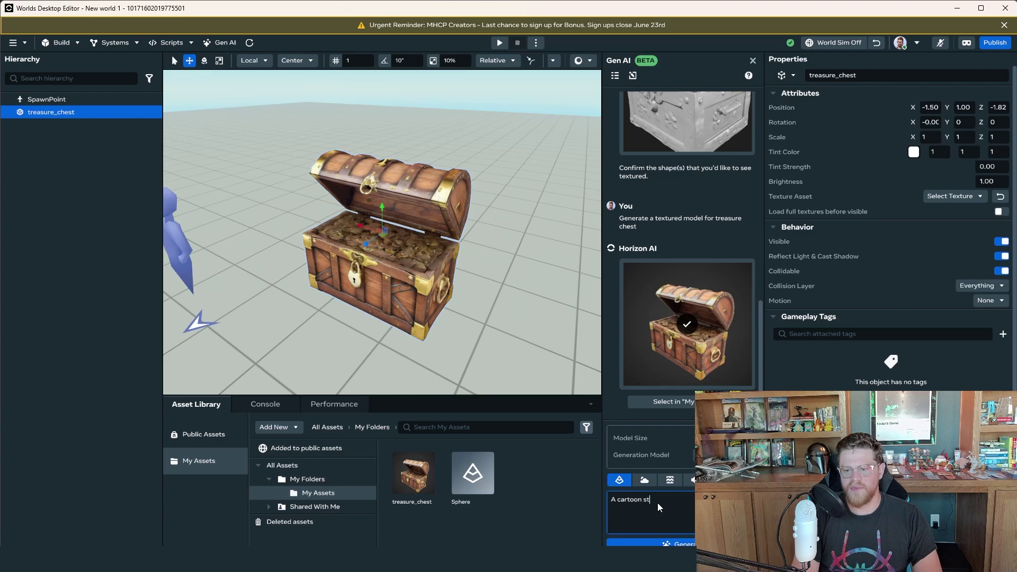
type("ylized knight c")
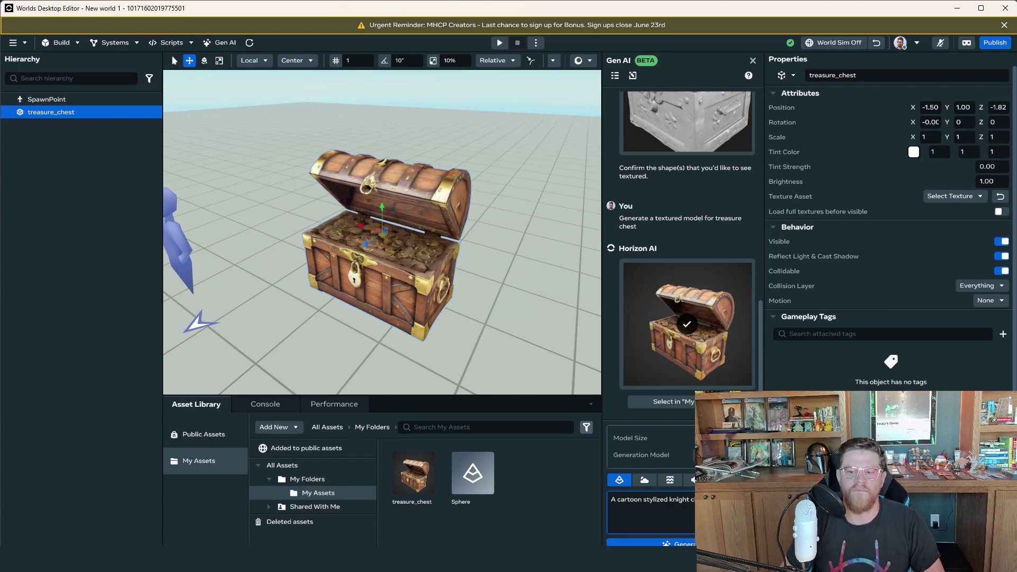
type("hol")
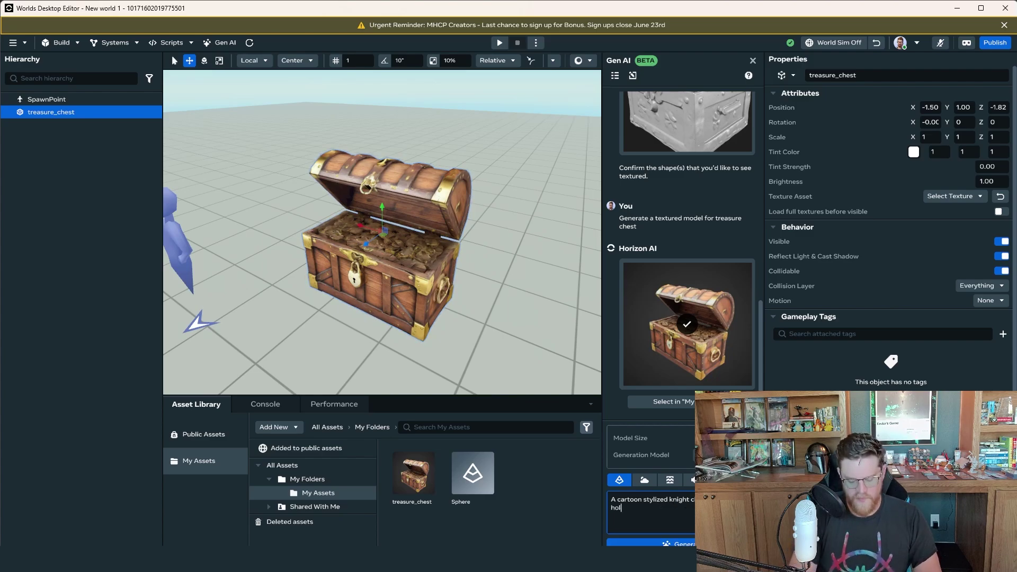
type("ding a pike")
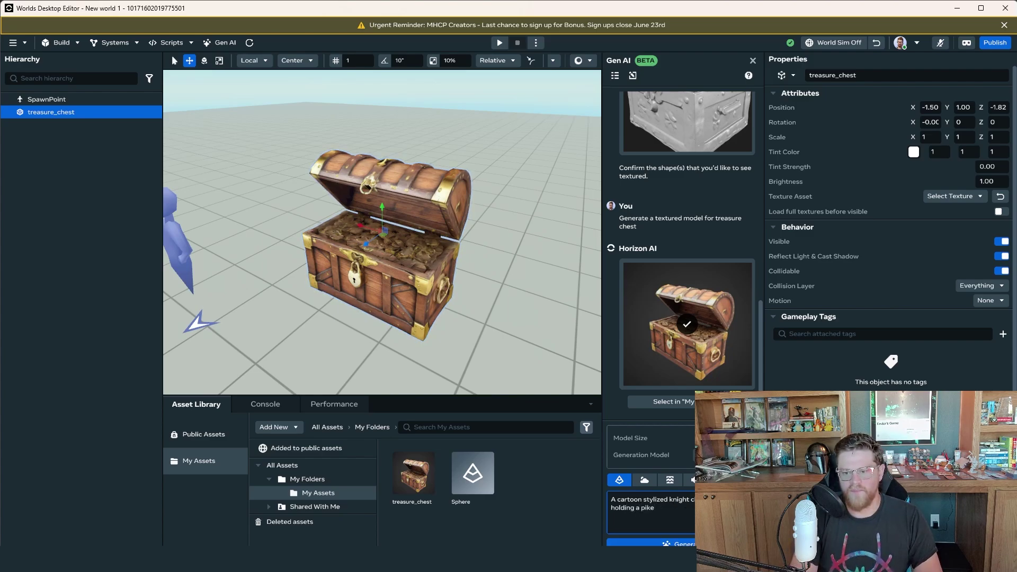
type(", ")
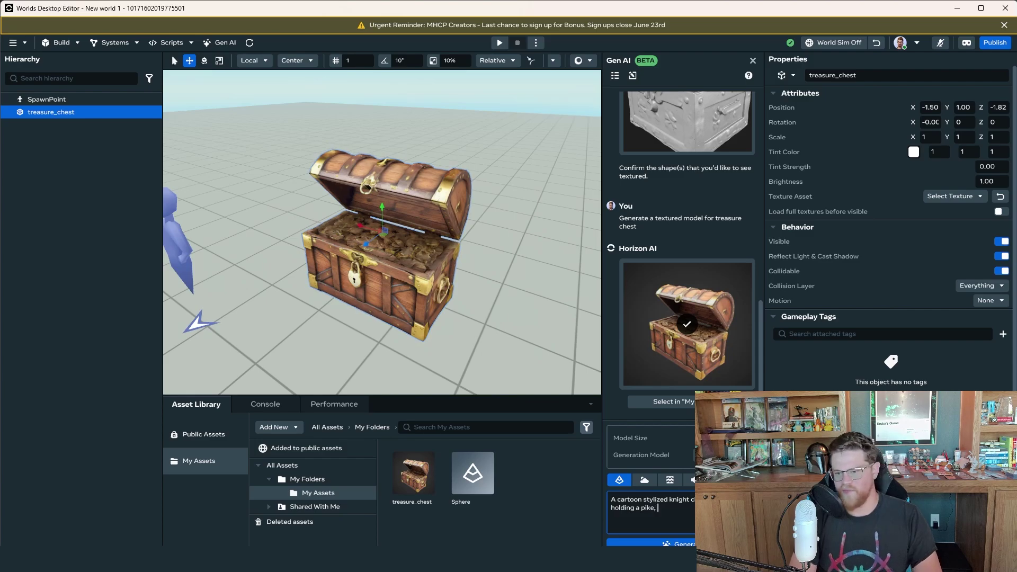
type("ri")
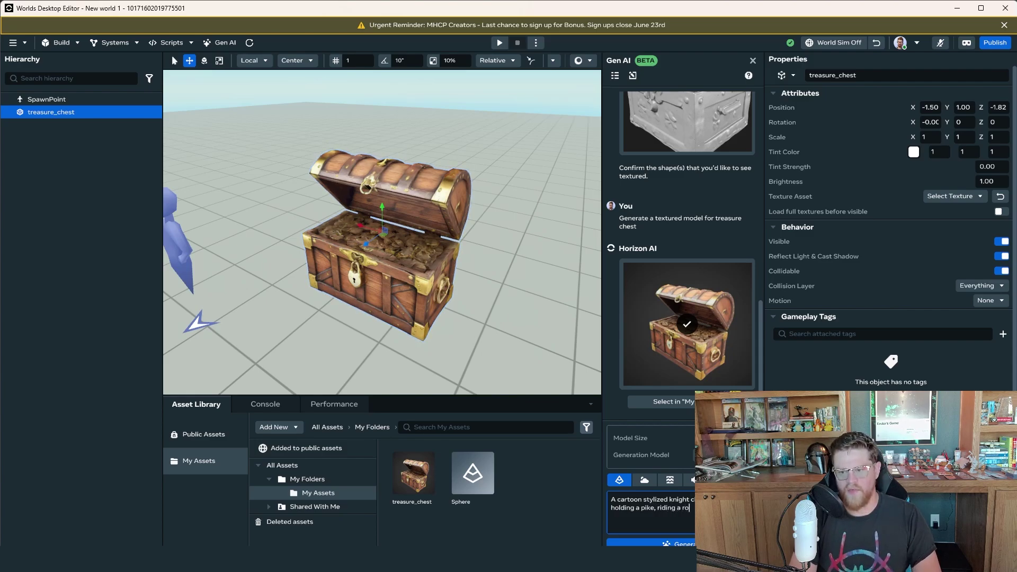
type("ding a hors")
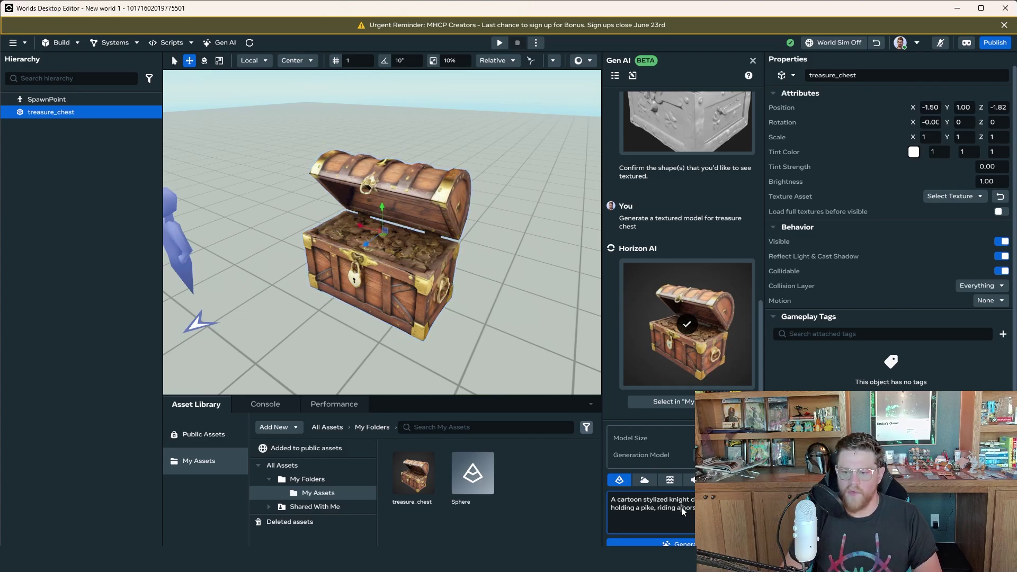
key("BackSpace")
key("BackSpace")
key("BackSpace")
key("BackSpace")
type("war")
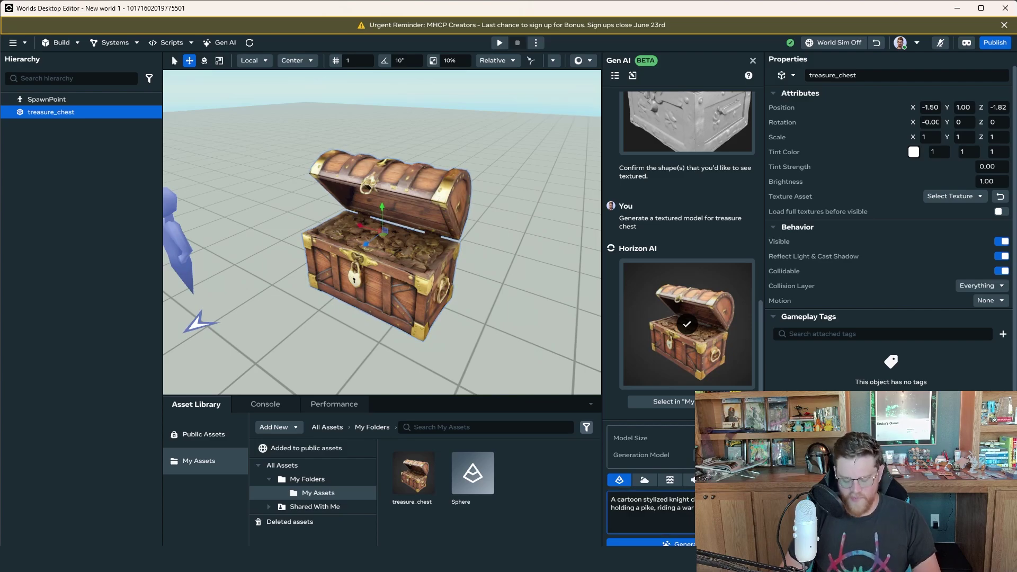
key("Return")
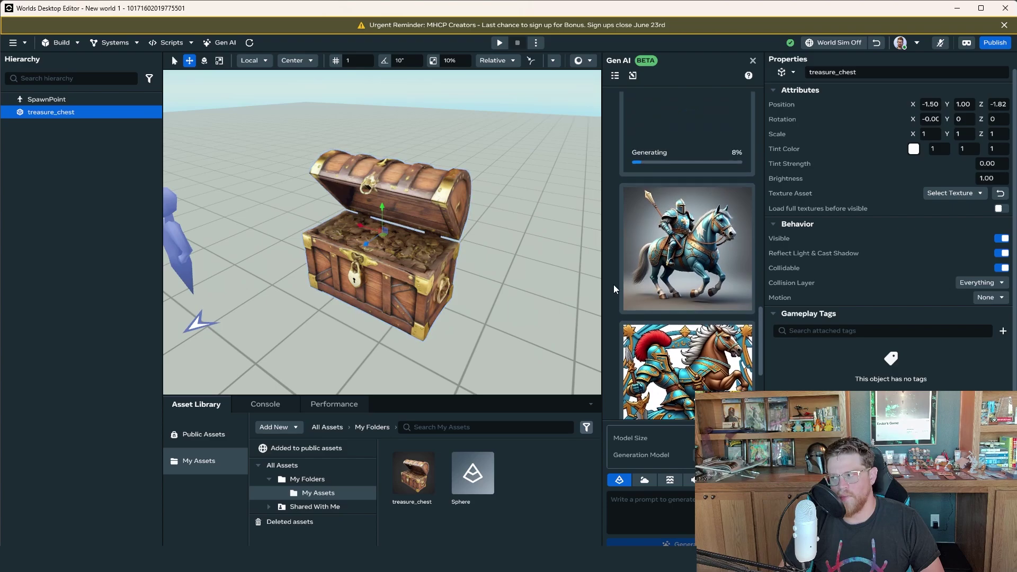
Compare the generated knight images and generate a textured model from the fourth one, the knight with a raised pike on a walking horse
scroll(614, 289, "up", 6)
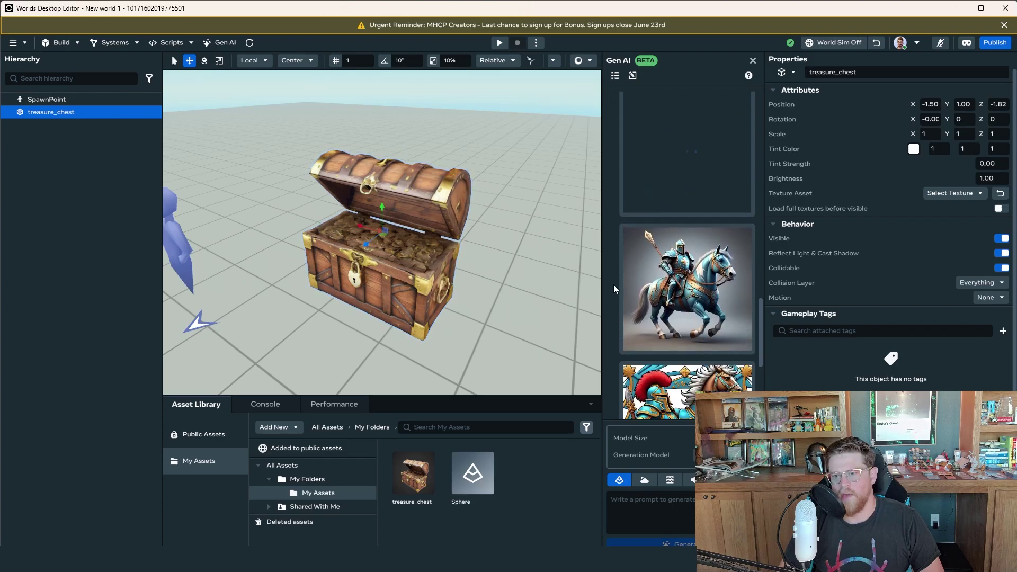
scroll(613, 285, "up", 2)
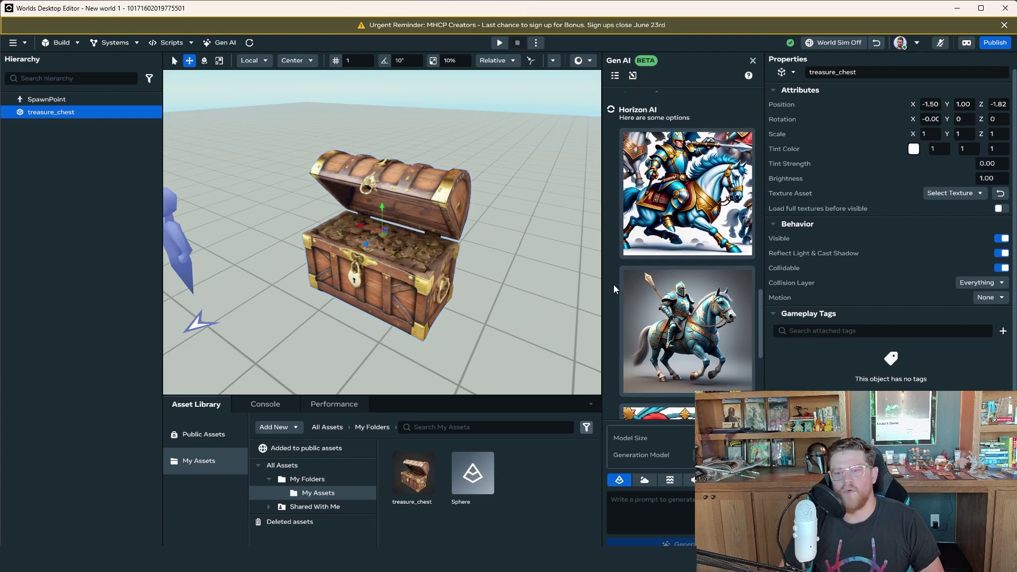
scroll(614, 285, "down", 1)
mouse_move(717, 265)
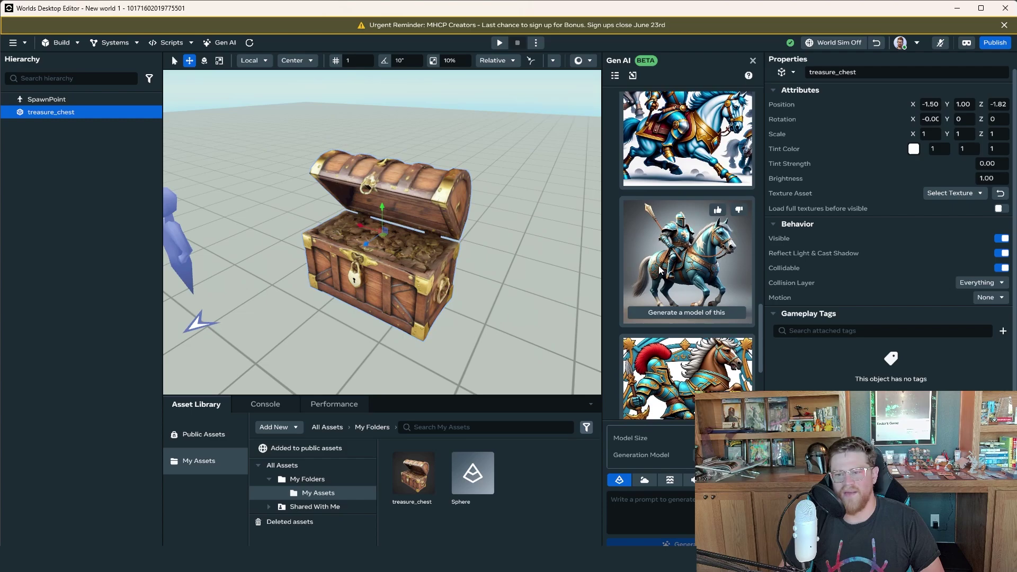
scroll(615, 265, "down", 3)
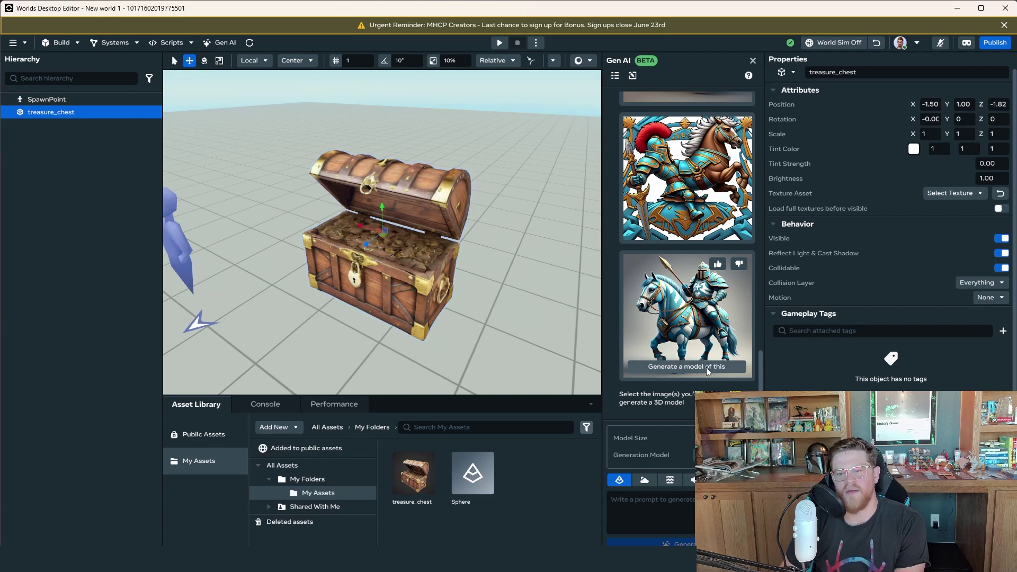
left_click(707, 367)
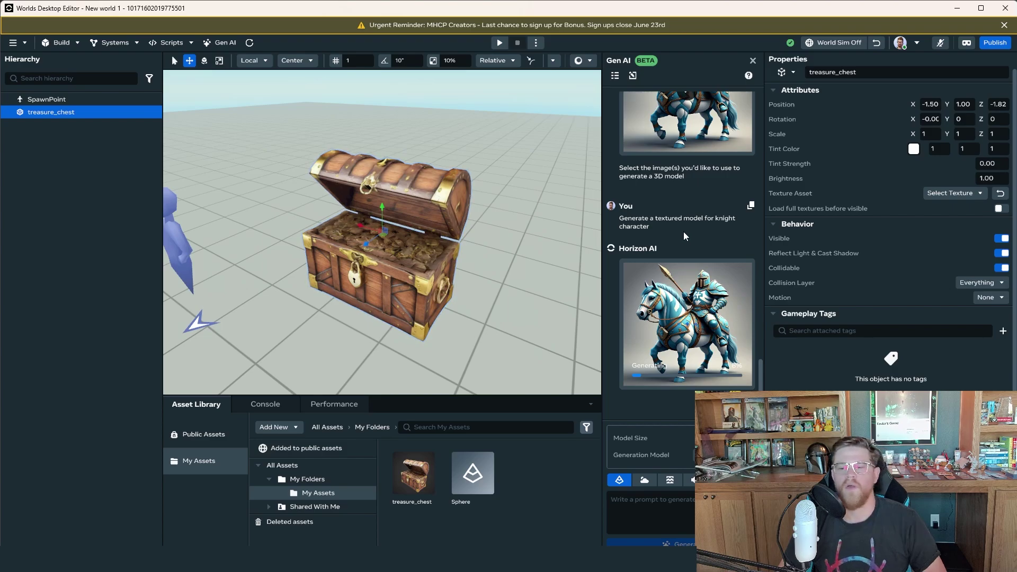
Review the knight prompt, the four generated image options and the progress of the textured knight model
scroll(681, 238, "up", 2)
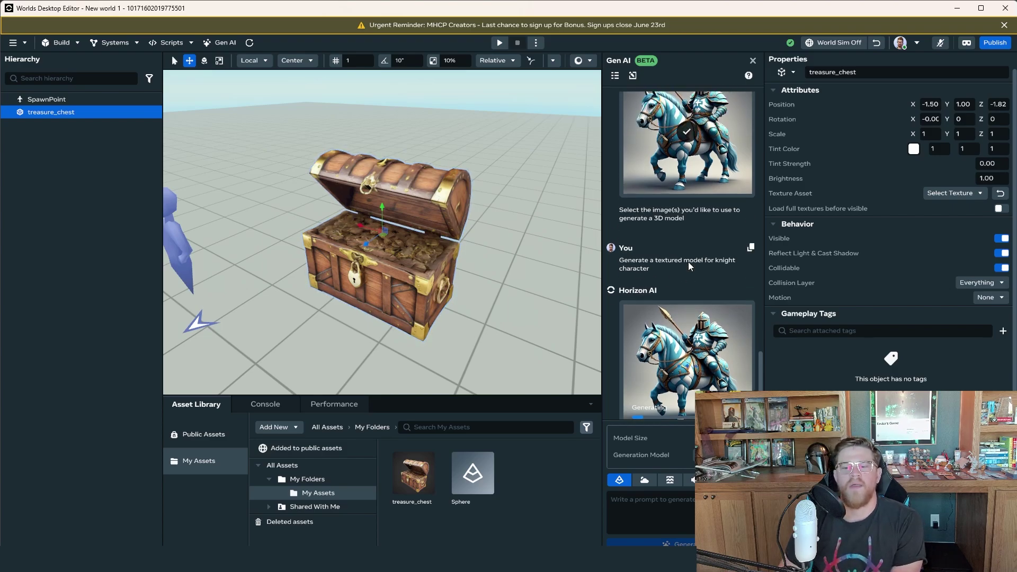
scroll(709, 254, "up", 4)
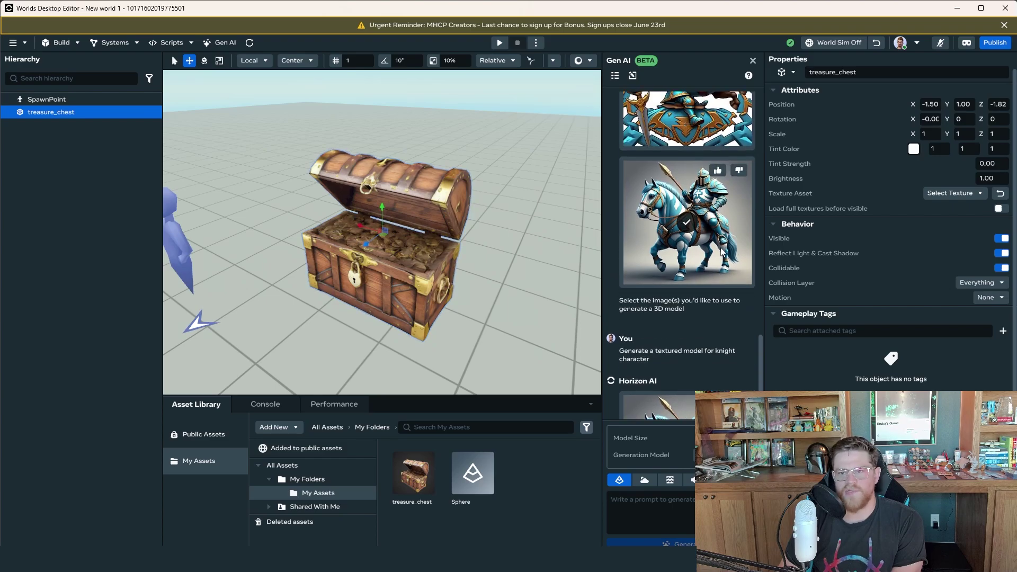
scroll(715, 259, "down", 5)
scroll(711, 257, "down", 1)
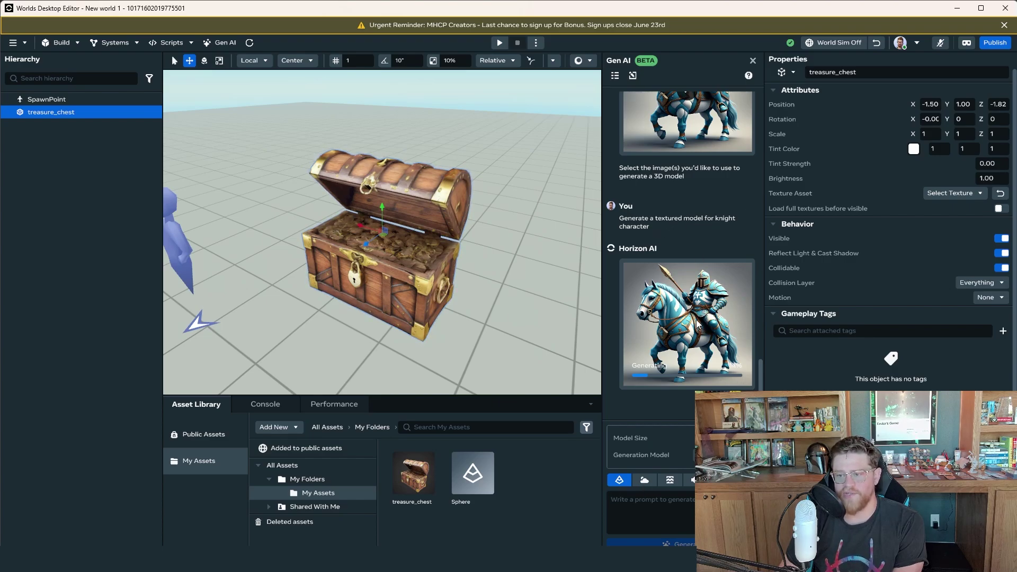
scroll(700, 243, "up", 4)
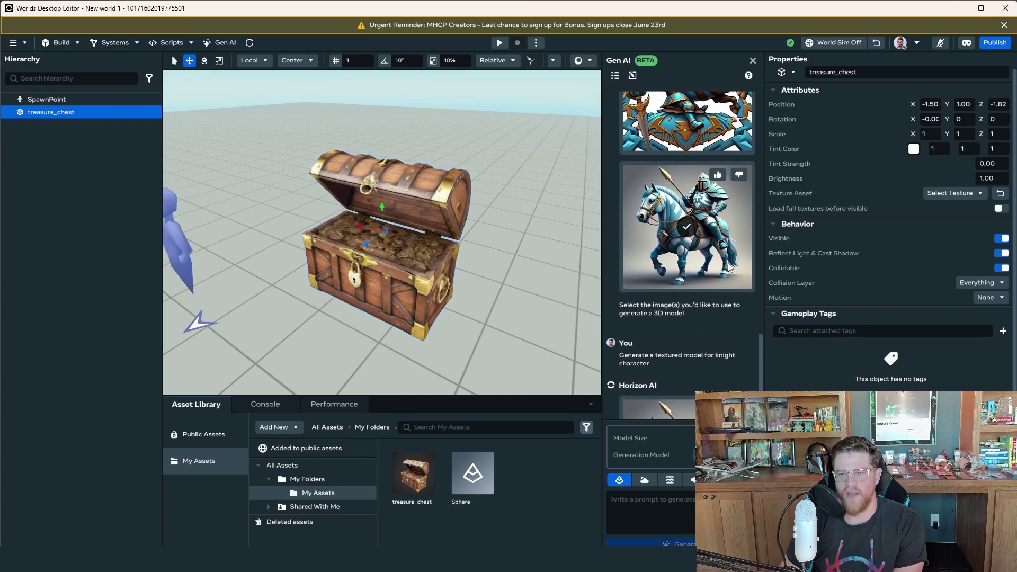
scroll(719, 260, "up", 4)
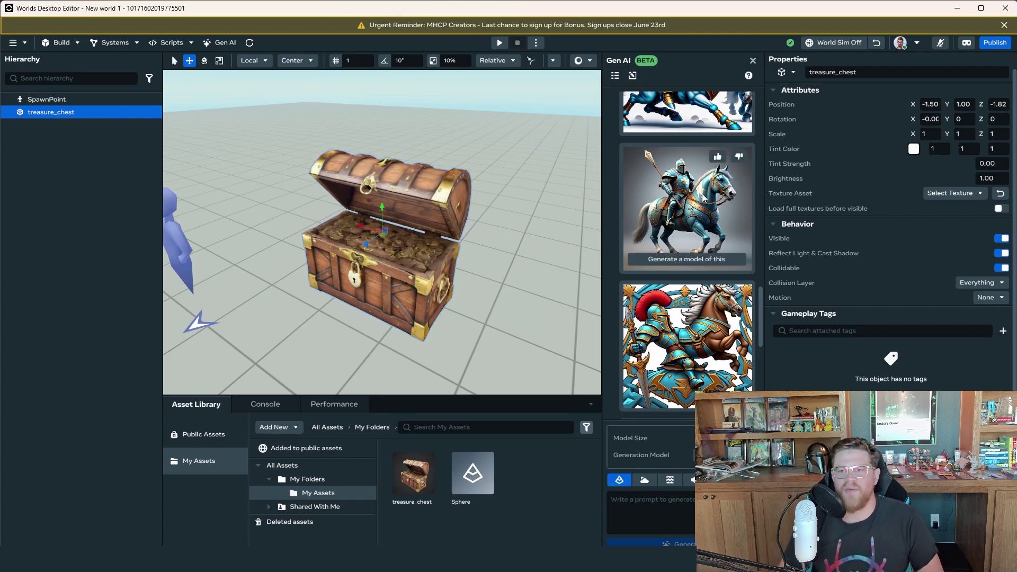
scroll(687, 216, "up", 5)
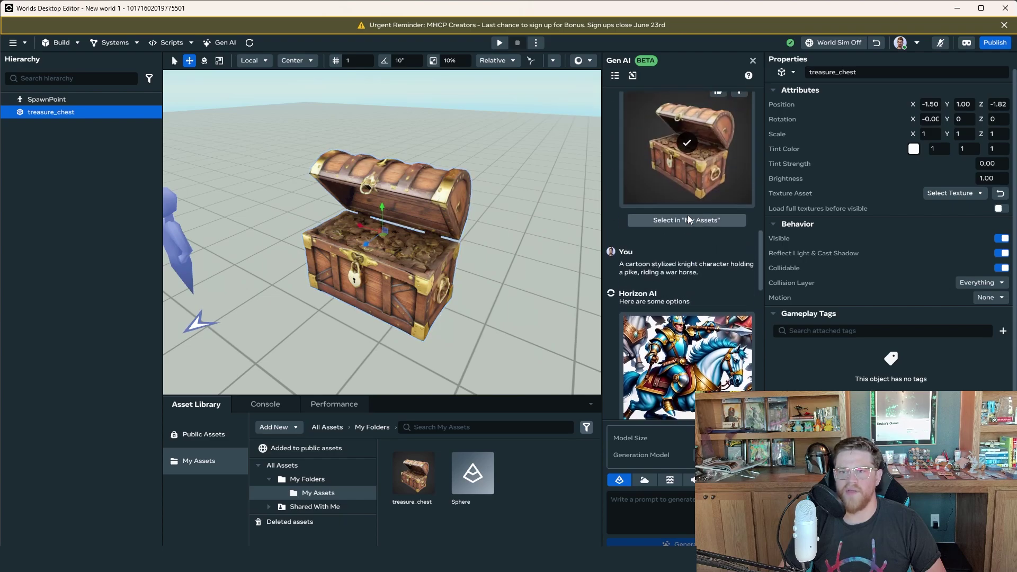
scroll(688, 211, "down", 3)
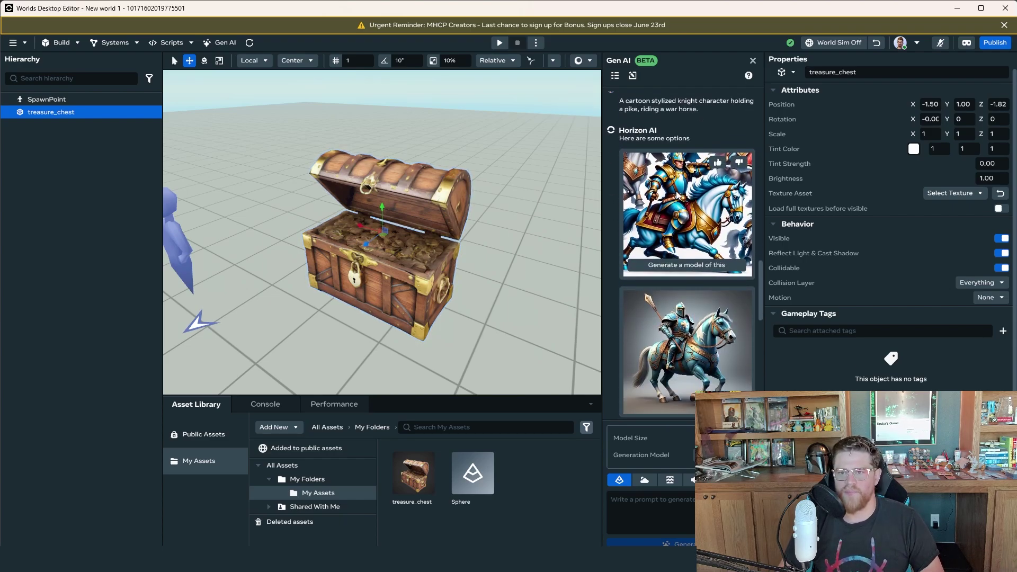
scroll(677, 196, "down", 3)
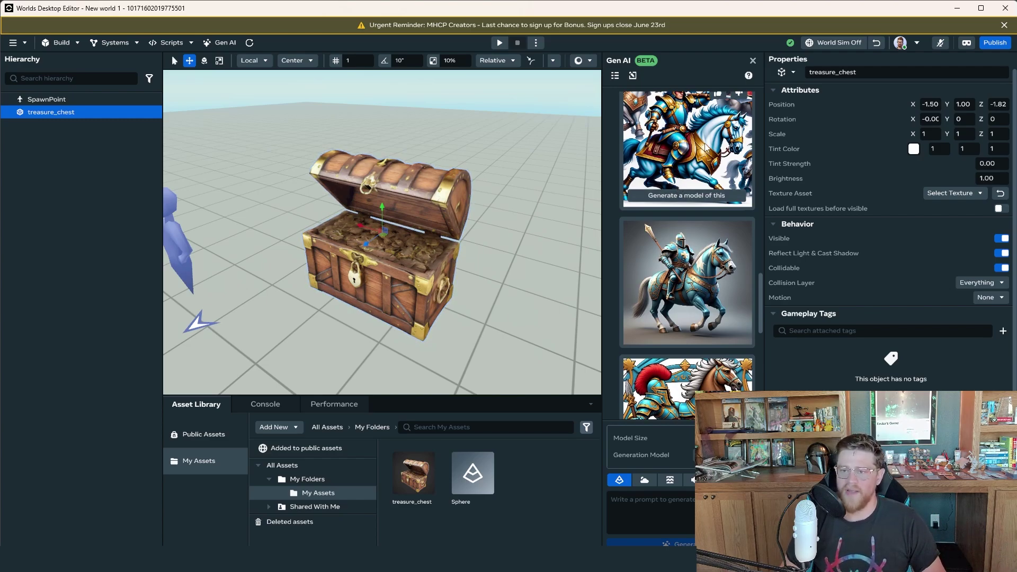
scroll(705, 148, "up", 1)
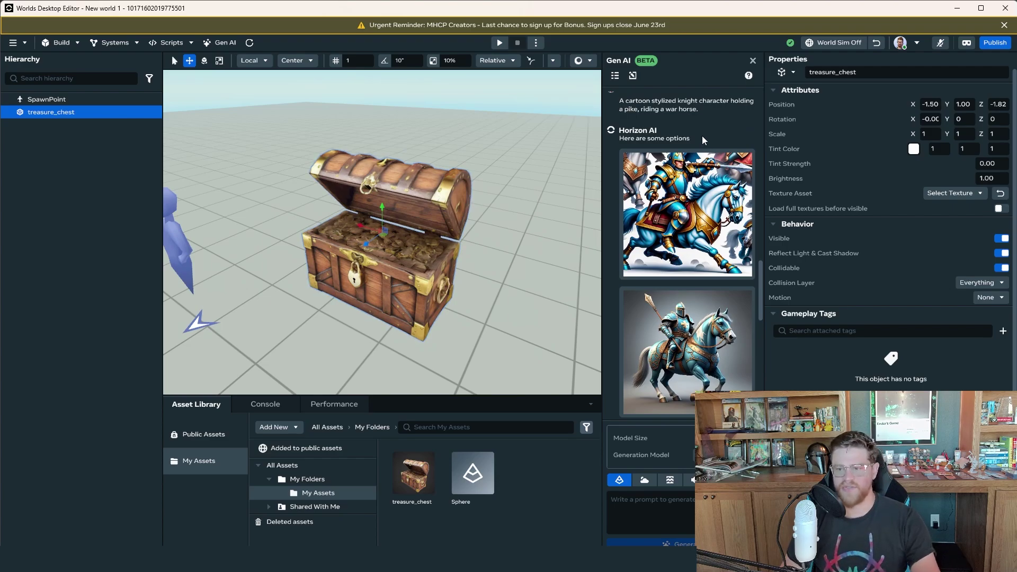
mouse_move(715, 163)
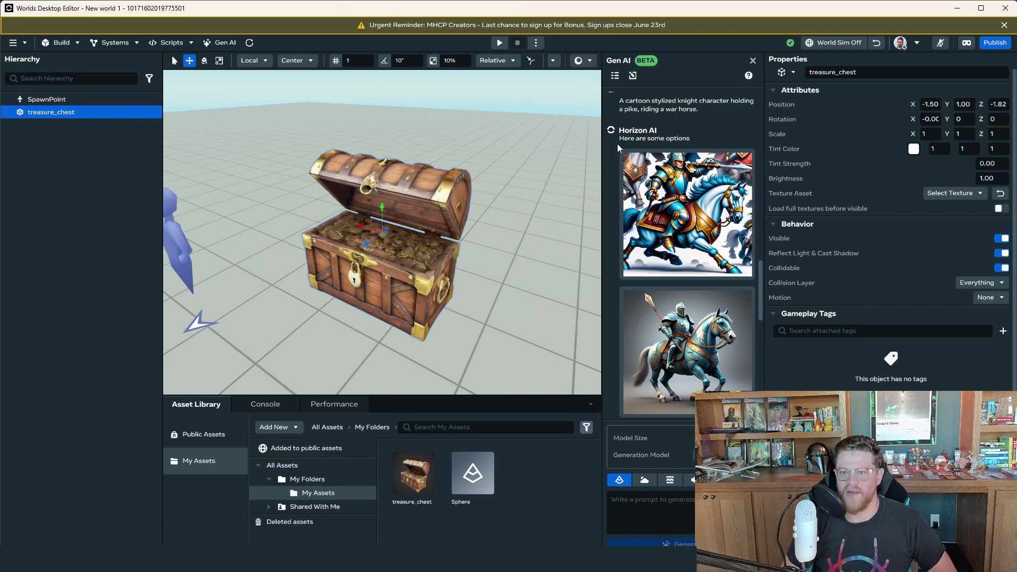
scroll(609, 143, "down", 3)
scroll(609, 142, "down", 6)
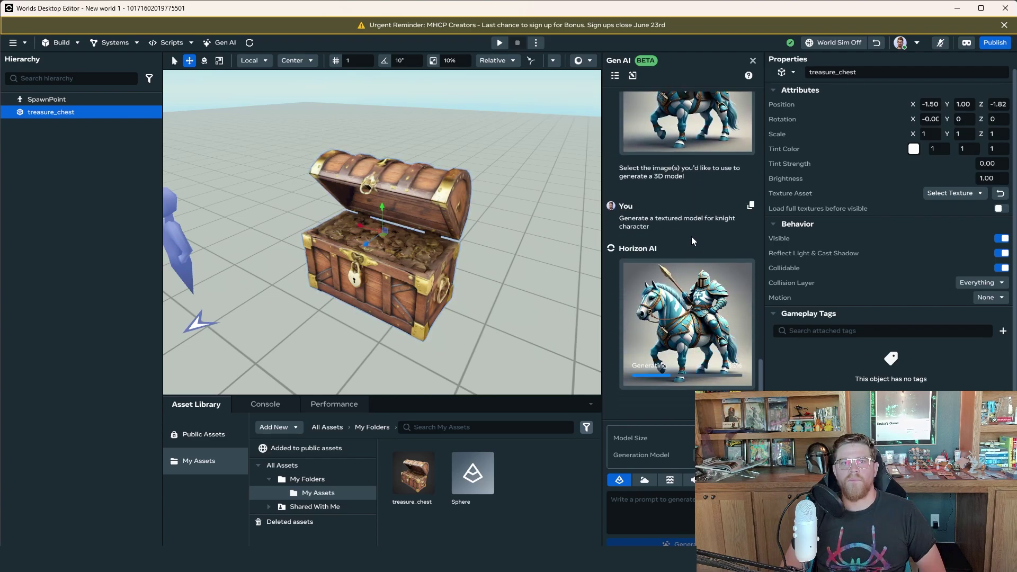
mouse_move(712, 350)
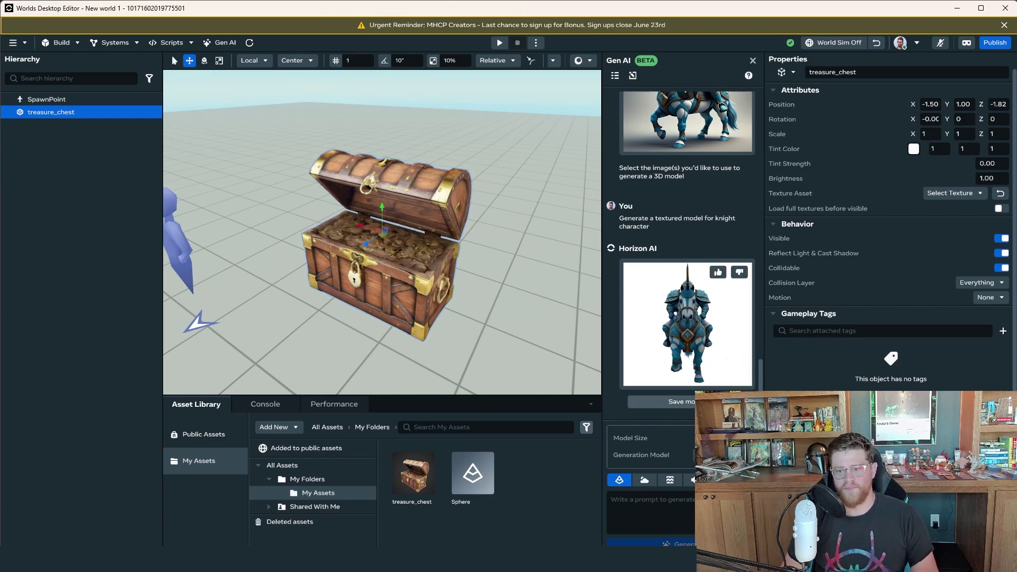
Save the knight model to My Assets and place it behind the treasure chest at about X -2.16, Y 2.04, Z -4.06
left_click(686, 401)
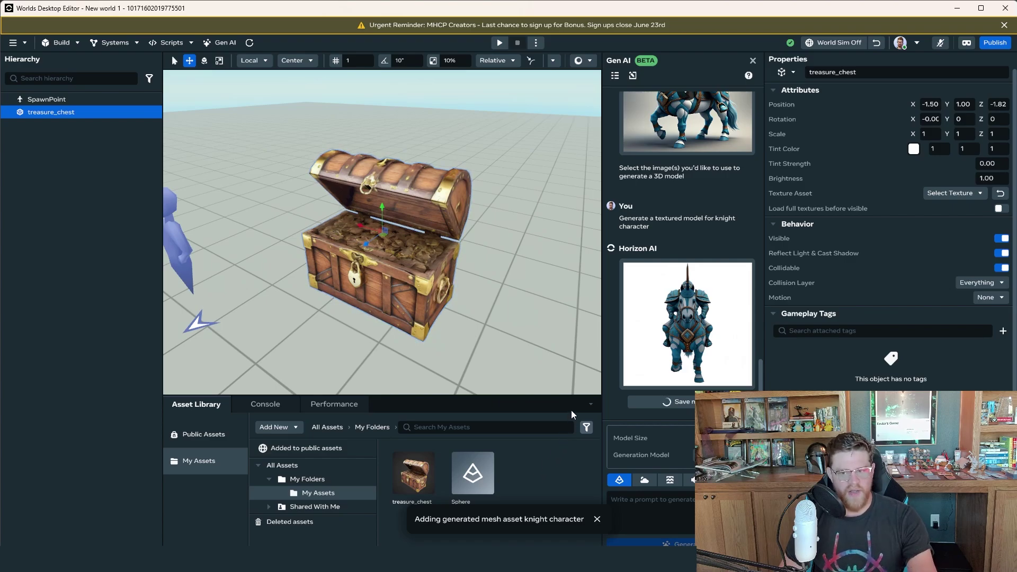
mouse_move(688, 322)
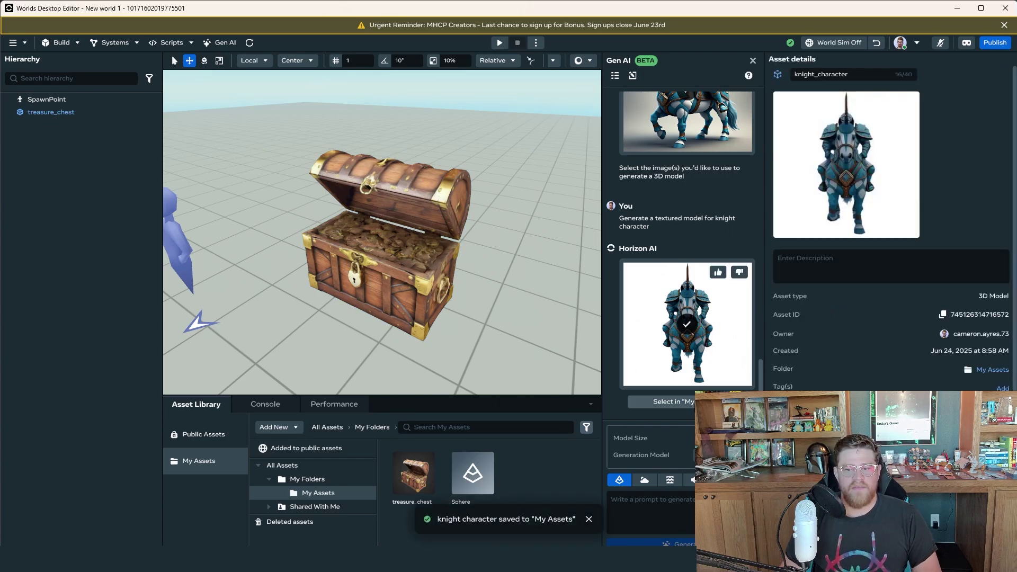
left_click(662, 402)
left_click_drag(414, 473, 493, 133)
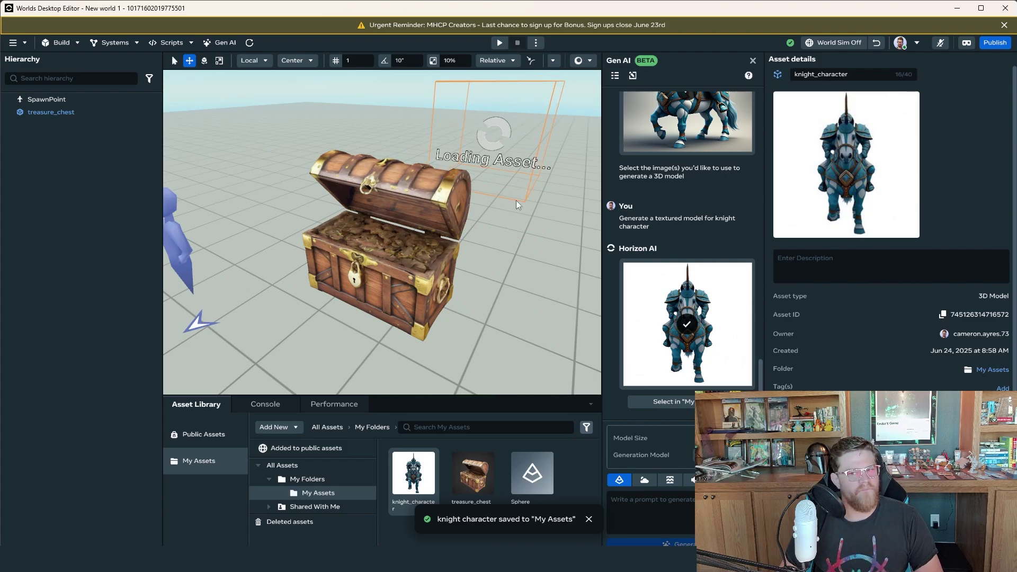
Frame the mounted knight, view it from its other side, and move it away from the chest to about Y 1.06, Z -6
key("f")
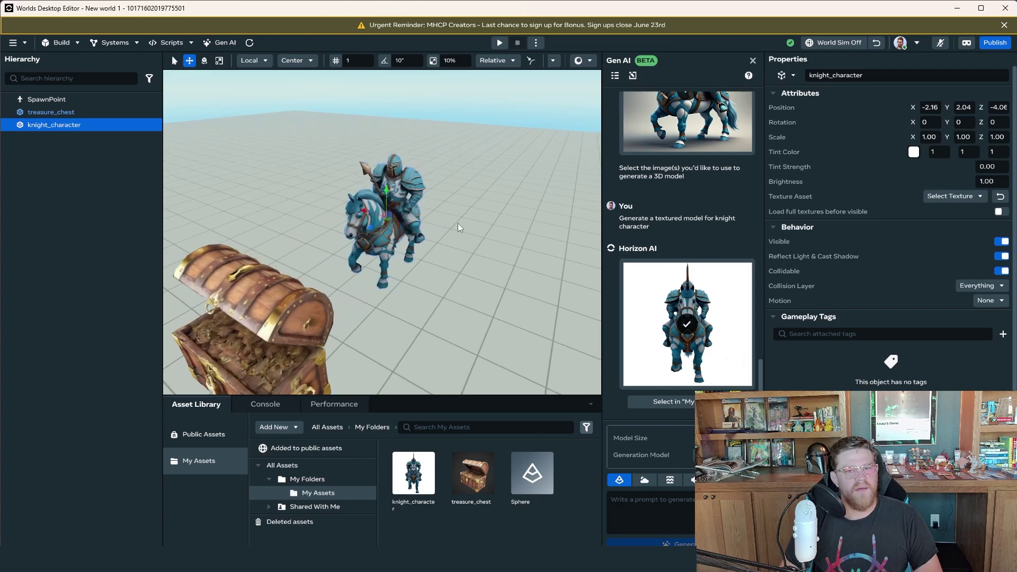
left_click_drag(459, 221, 370, 215, "alt")
right_click_drag(370, 215, 575, 265, "alt")
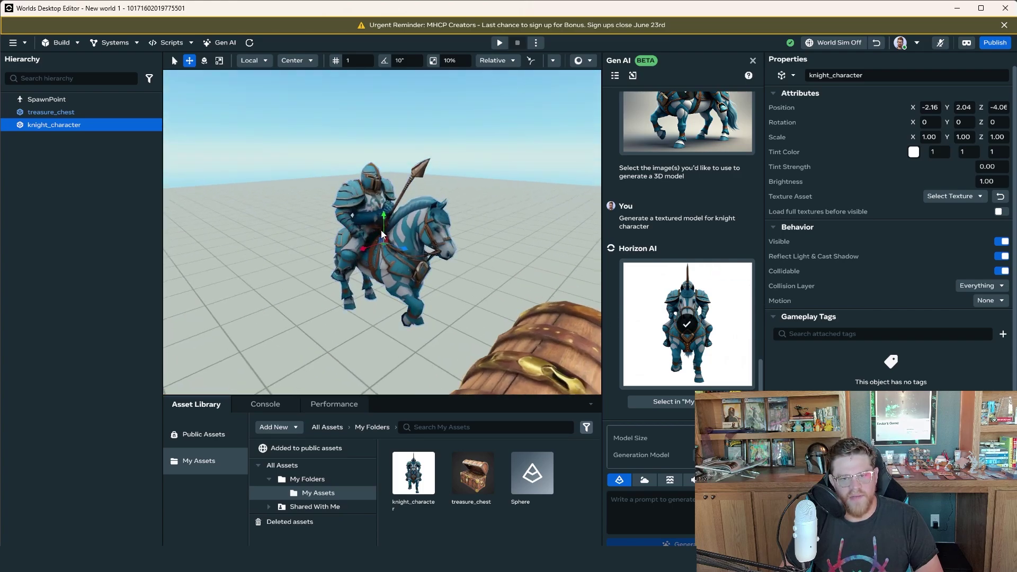
left_click_drag(385, 220, 226, 236)
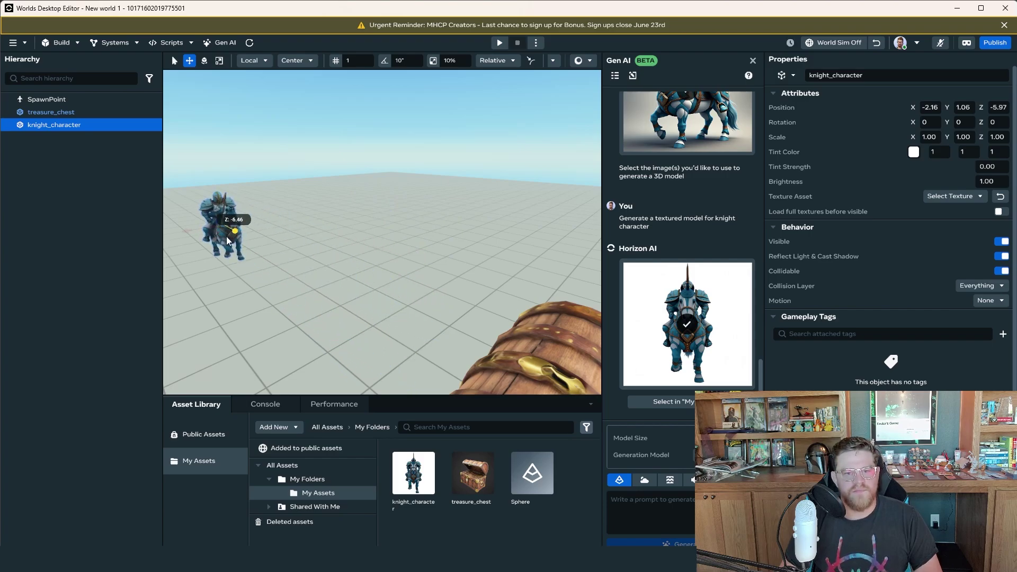
Generate a script with the prompt "Write a script that will cause the asset this is applied to to move forward on the z axis over time"
right_click_drag(417, 247, 763, 280)
right_click_drag(323, 263, 297, 297)
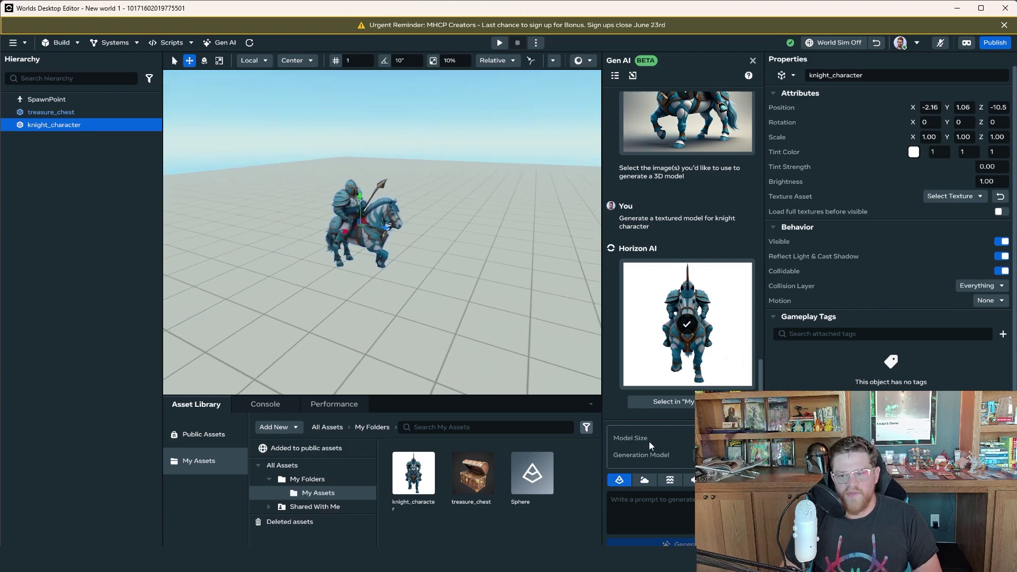
left_click(746, 480)
left_click(694, 509)
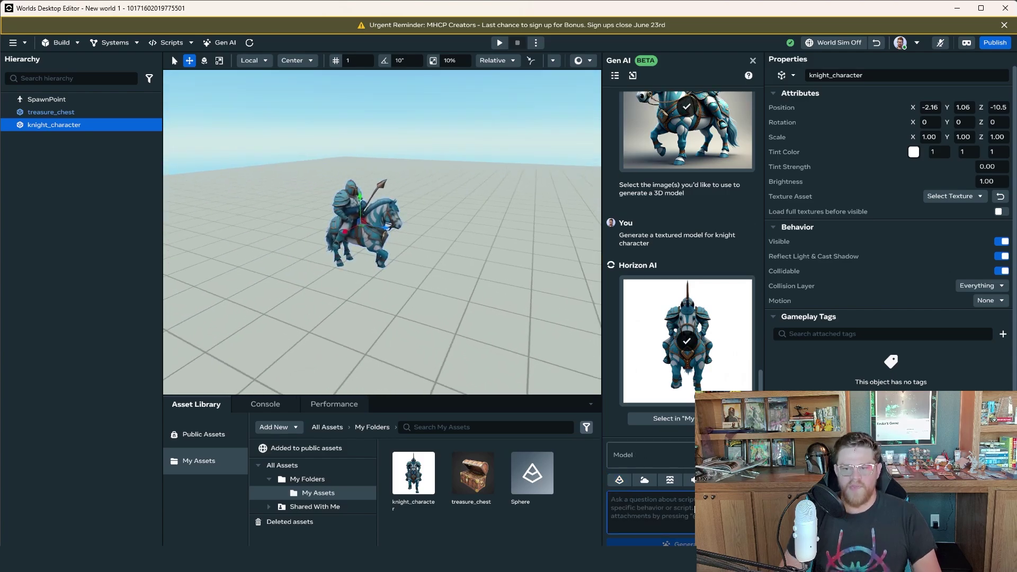
type("Write a s")
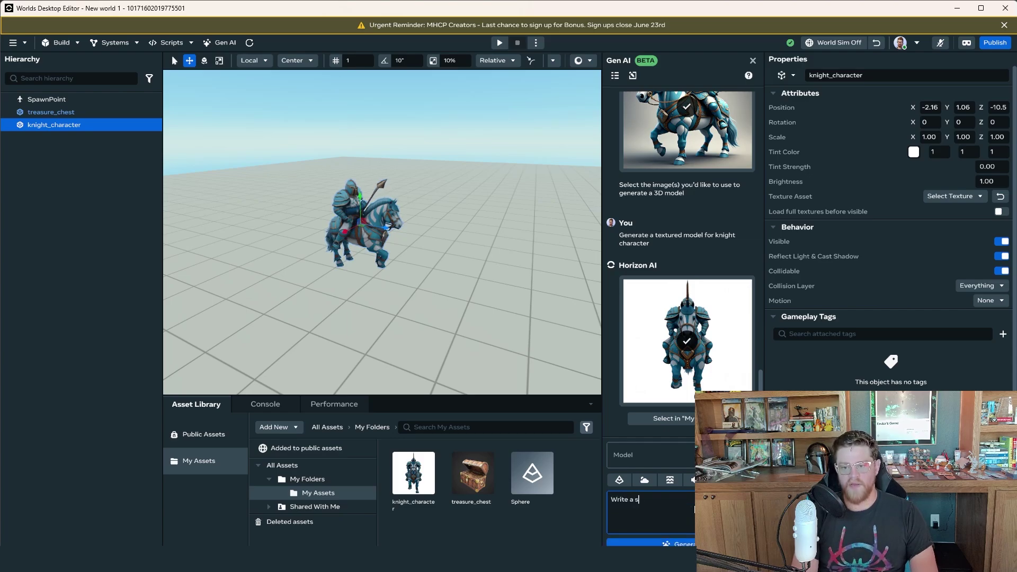
type("cript that will caus")
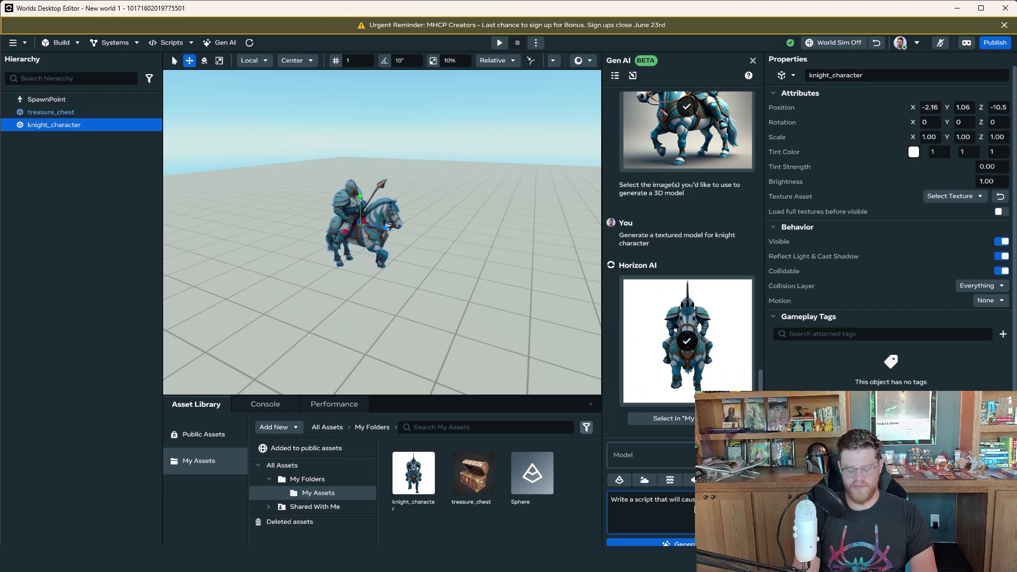
type("a")
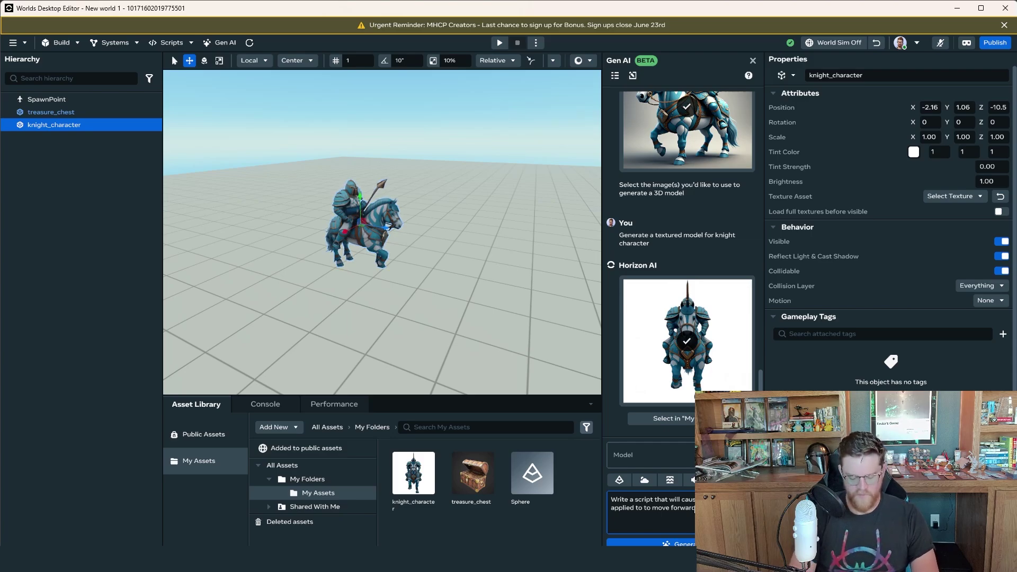
key("Return")
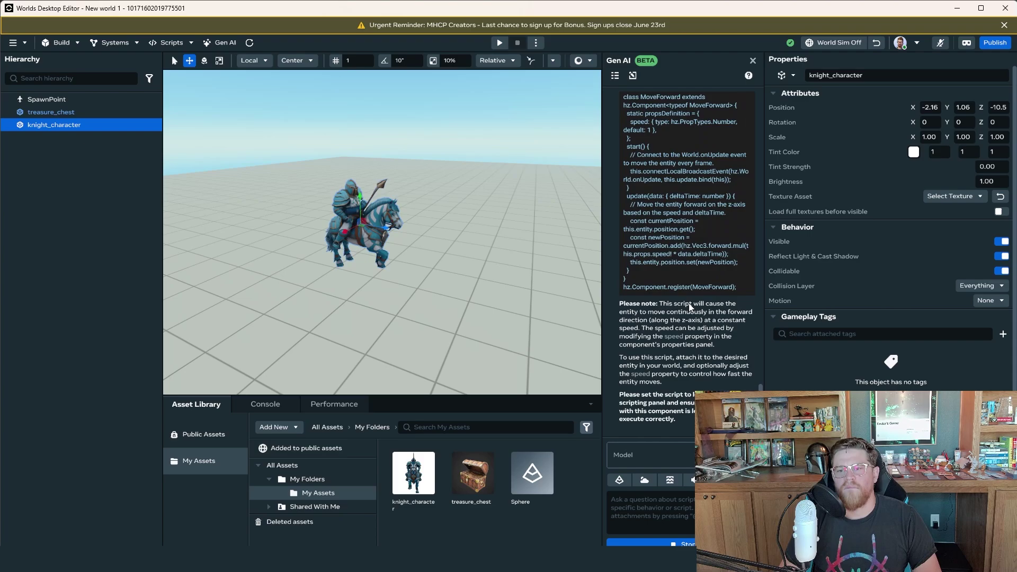
scroll(691, 323, "up", 3)
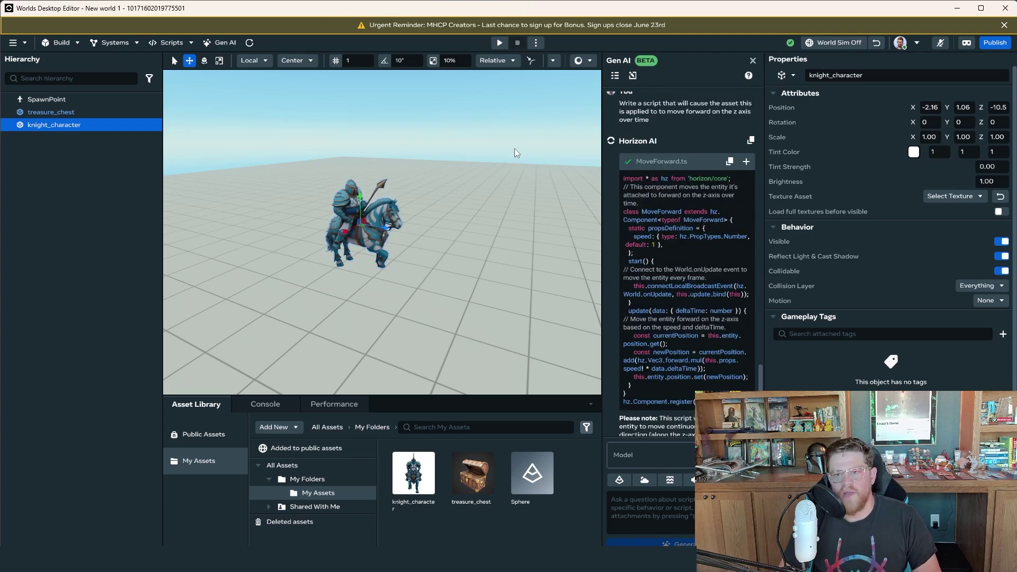
left_click(164, 42)
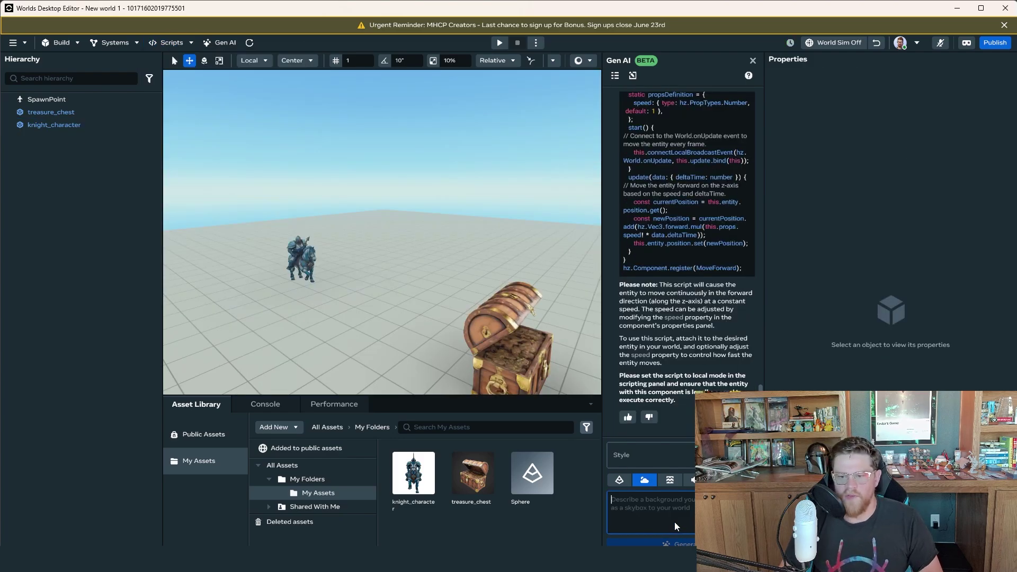
Generate a sky from the prompt "Create an otherworldly nighttime sky with planets and stars"
type("Creat")
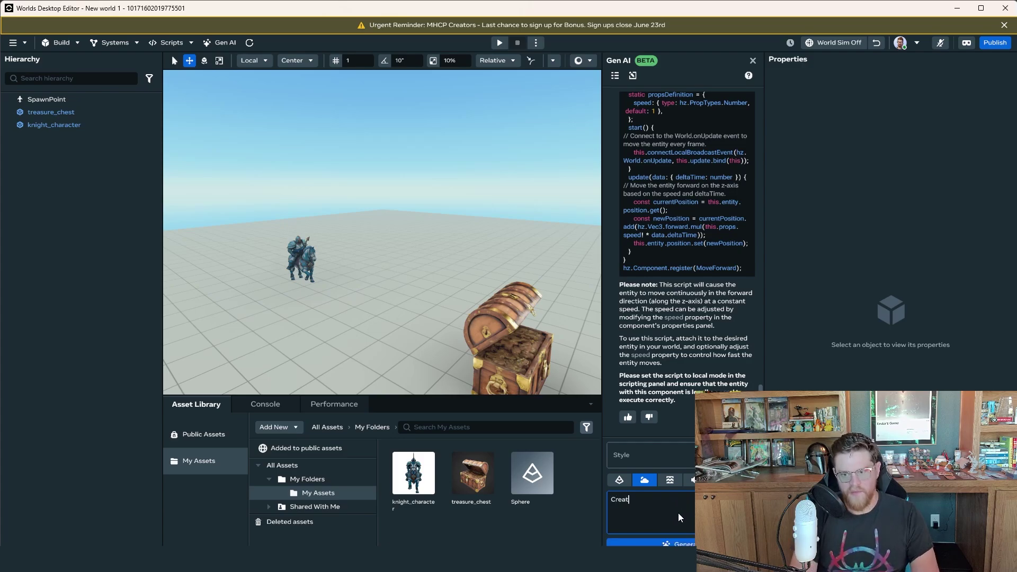
type("e a")
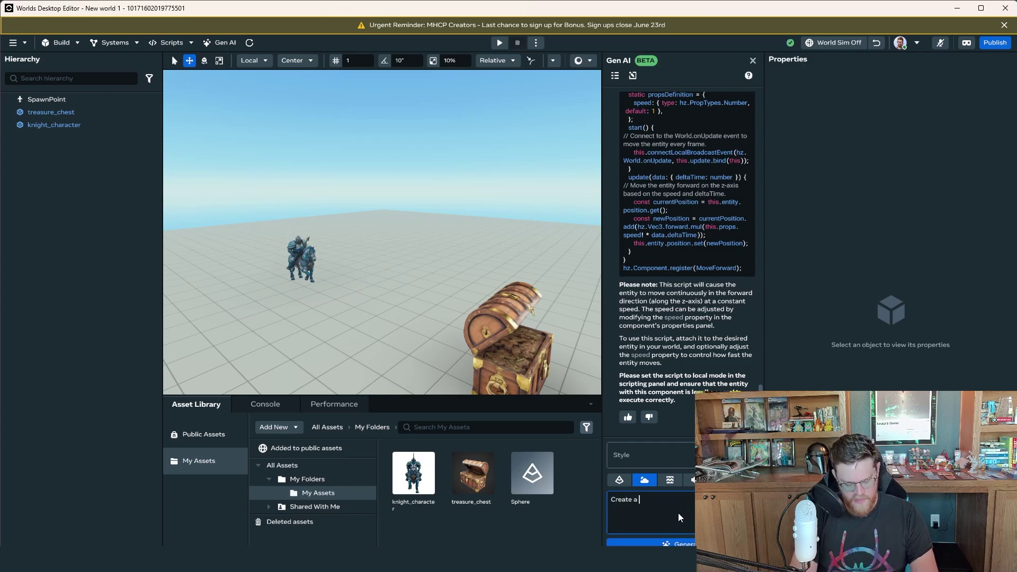
key("BackSpace")
type("n otherworldly nig")
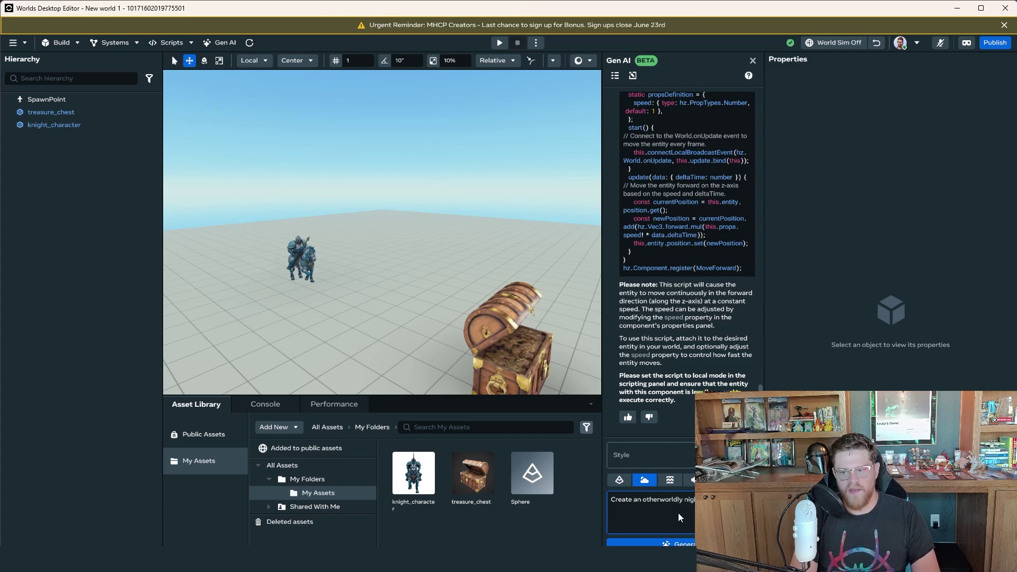
type("planets and s")
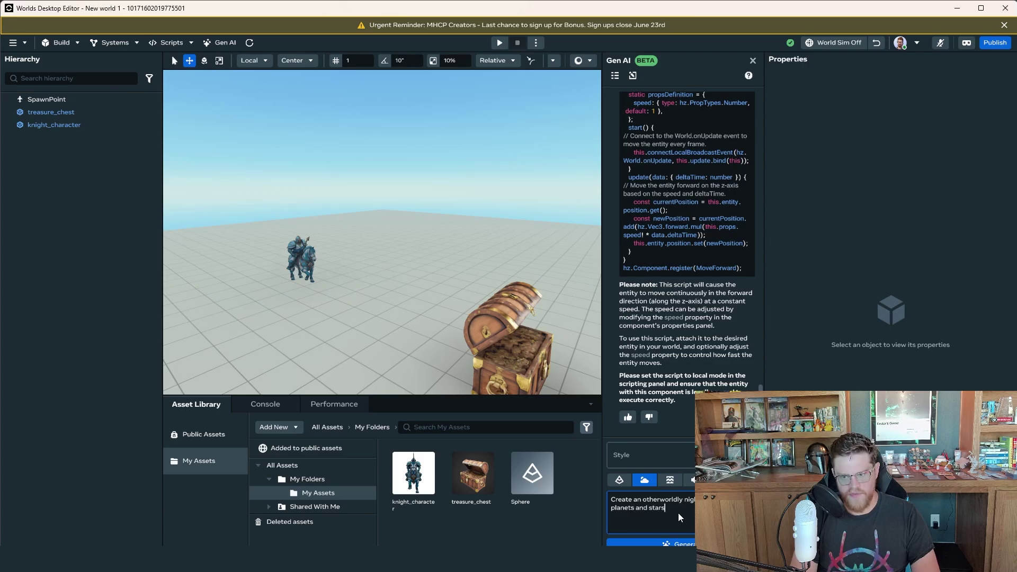
type("tars")
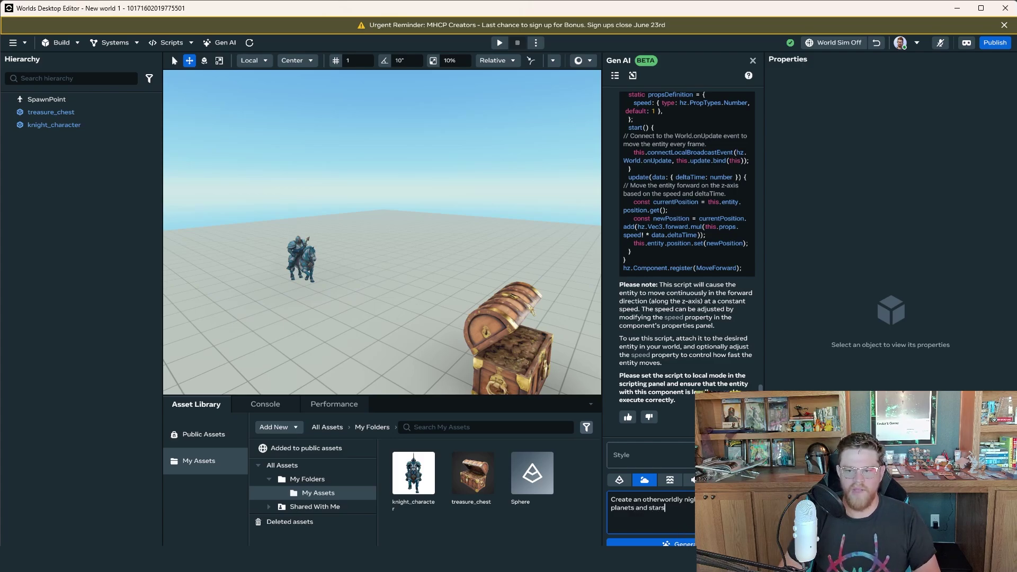
left_click(746, 455)
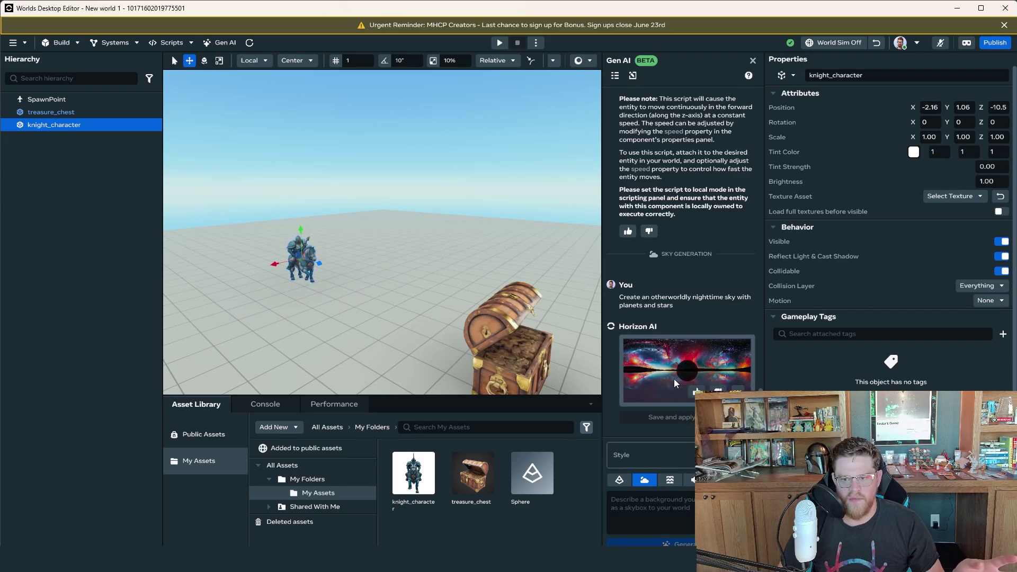
Preview the generated nighttime sky in the world, then save it and apply it as the skydome
left_click(686, 372)
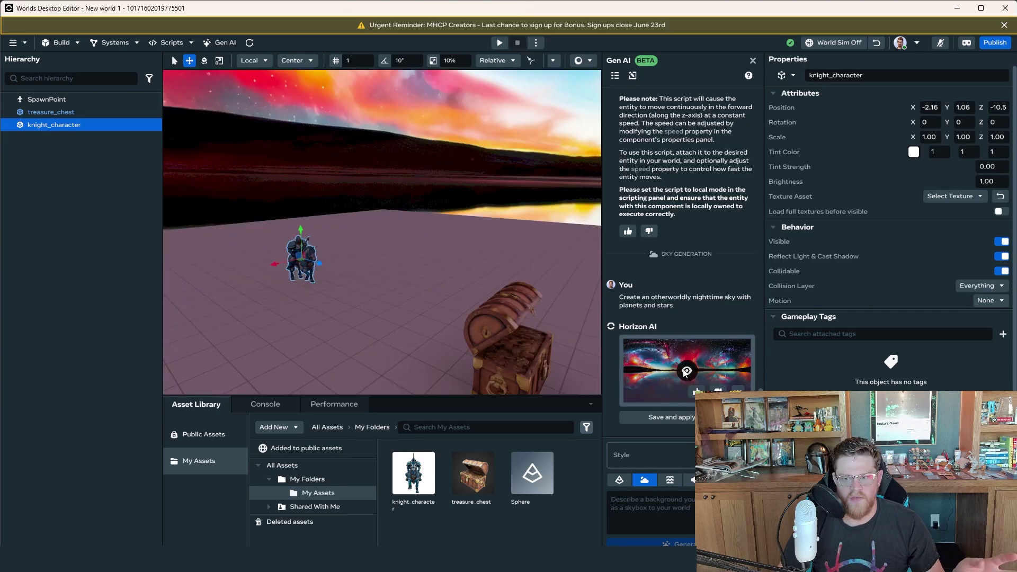
right_click_drag(445, 268, 868, 212)
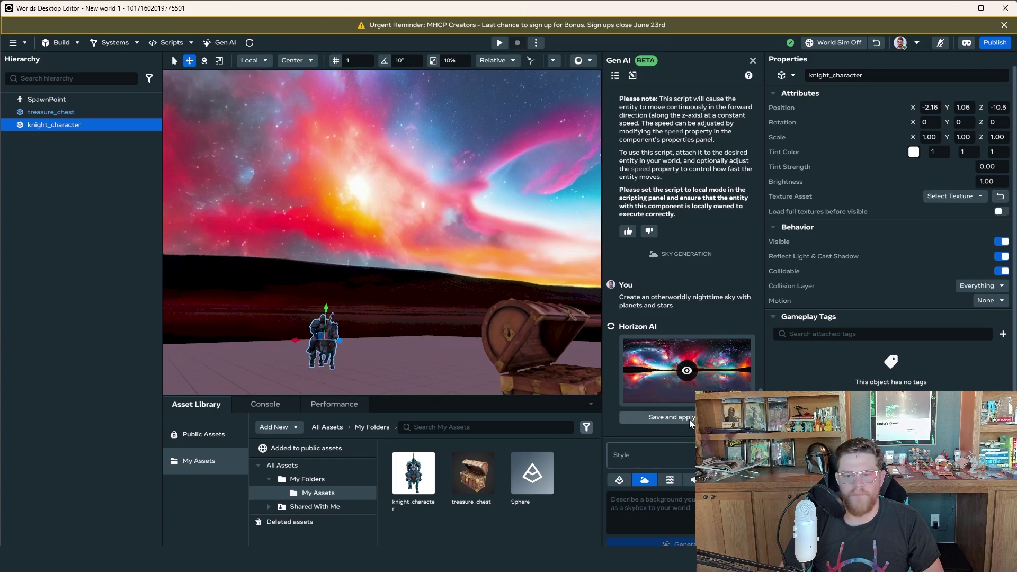
right_click_drag(313, 226, 424, 242)
left_click(671, 416)
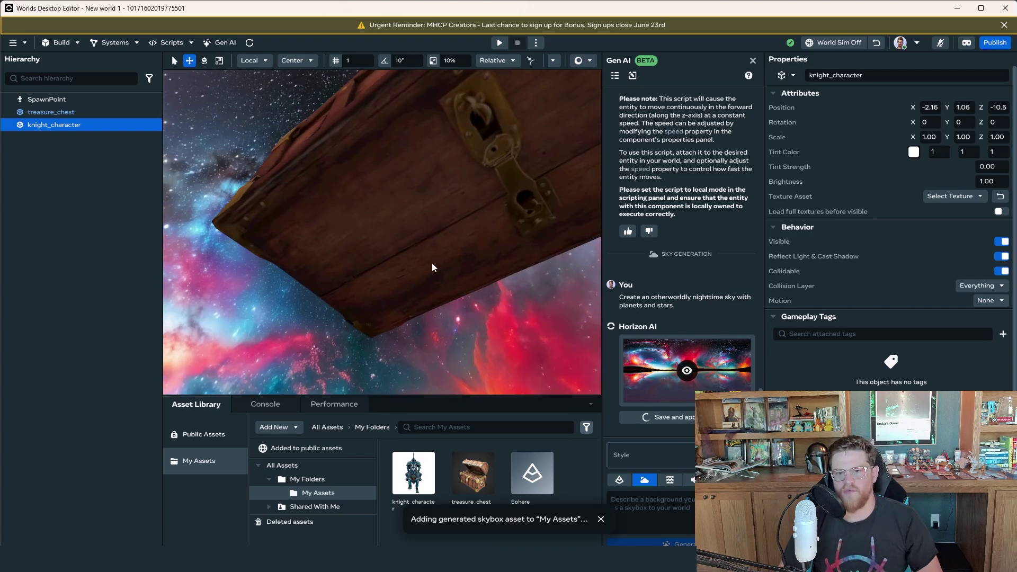
Examine the new skydome from different directions around the treasure chest and the knight
right_click_drag(431, 263, 567, 432)
middle_click_drag(519, 294, 441, 327)
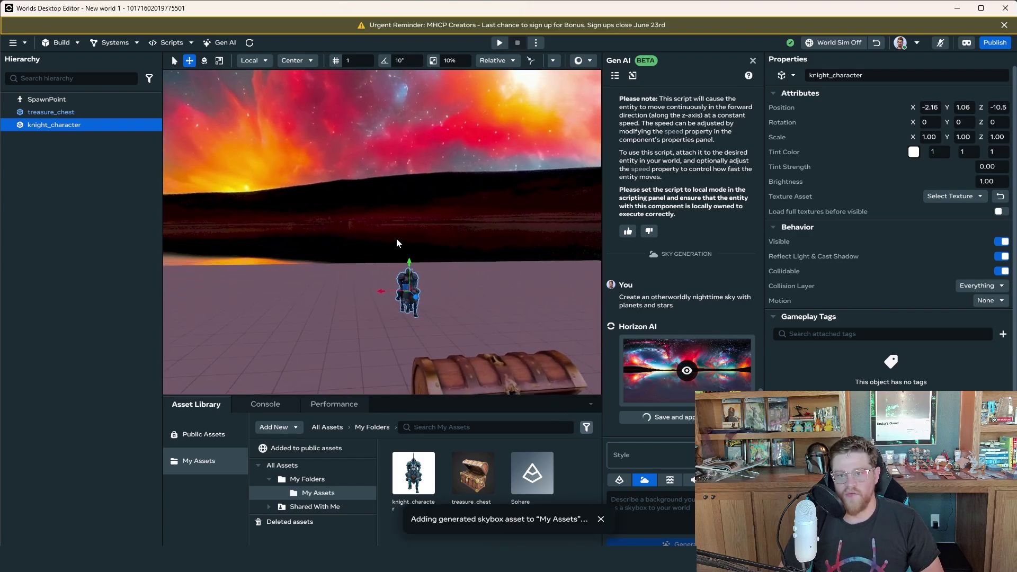
mouse_move(396, 238)
left_mouse_down("alt")
mouse_move(706, 226)
mouse_move(442, 218)
mouse_move(414, 246)
mouse_move(570, 240)
mouse_move(409, 228)
left_mouse_up("alt")
right_click_drag(409, 229, 369, 300)
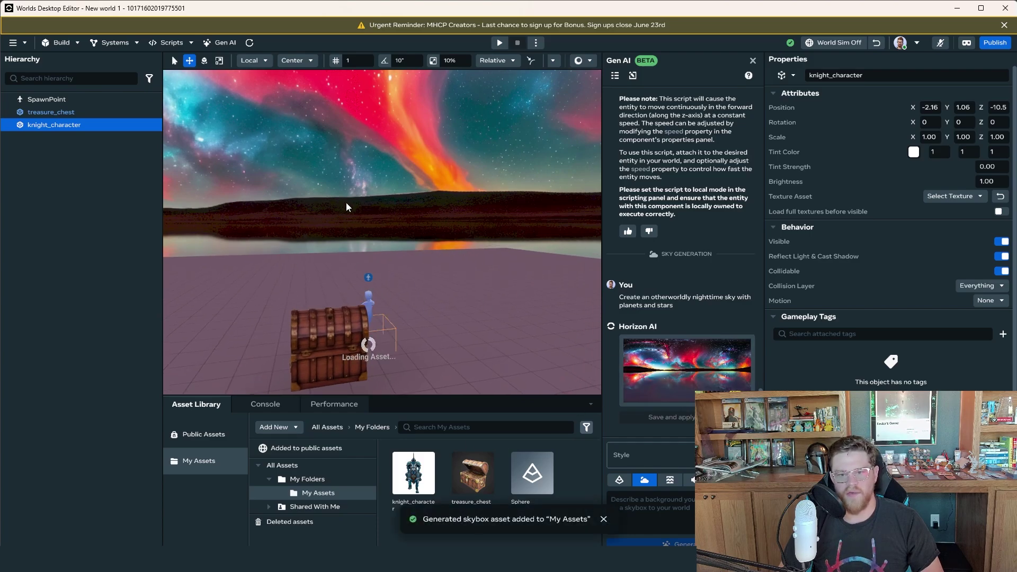
right_click_drag(290, 242, 431, 186)
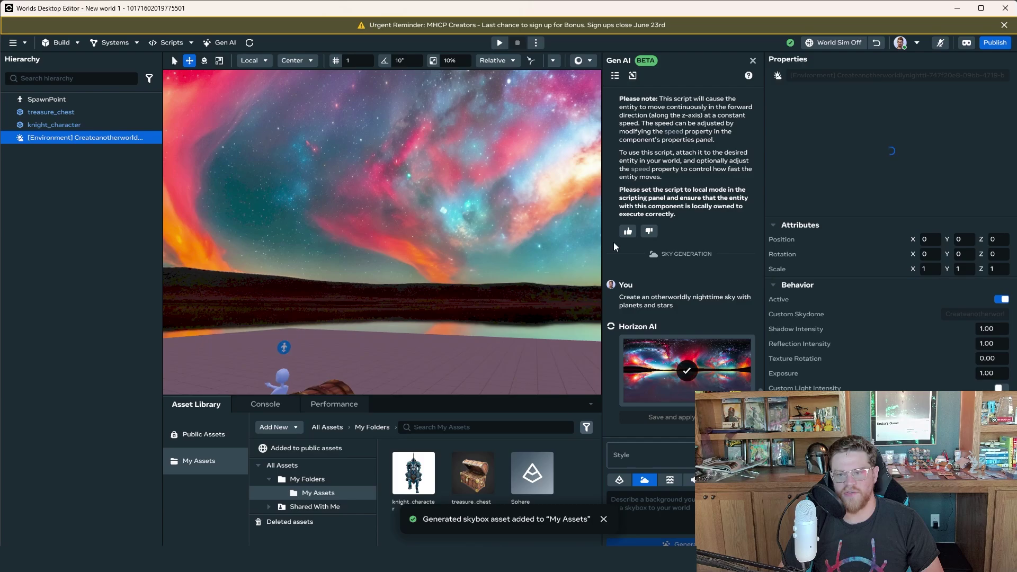
right_click_drag(284, 253, 471, 265)
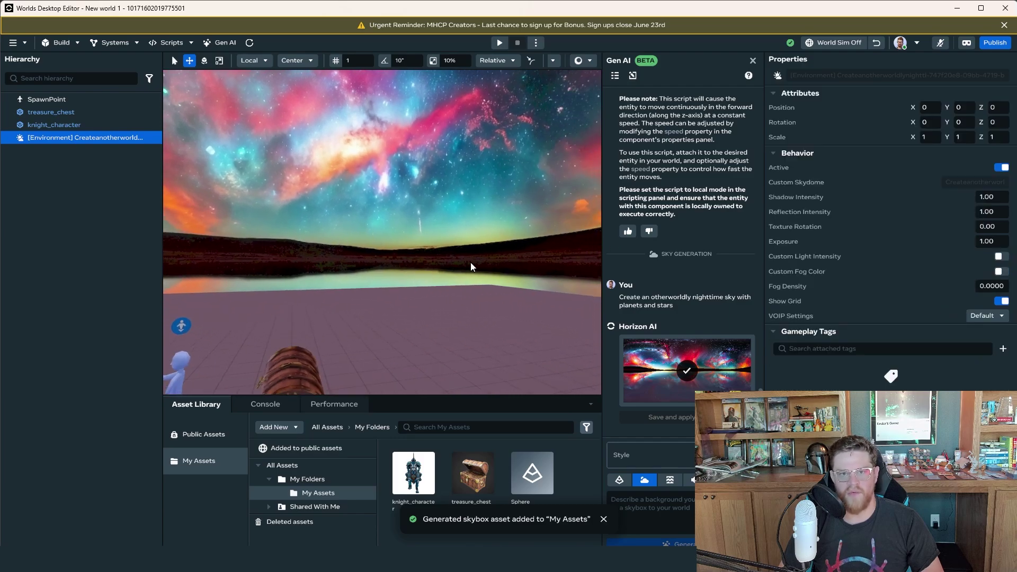
scroll(470, 263, "up", 2)
scroll(298, 269, "down", 3)
scroll(316, 288, "up", 5)
scroll(320, 281, "down", 8)
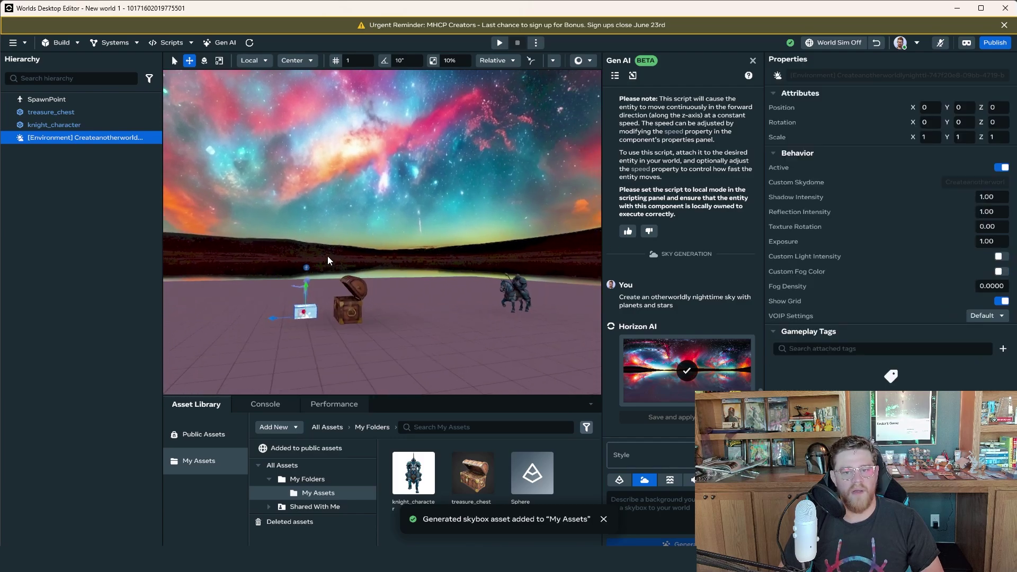
Frame the treasure chest and view it together with the knight against the new sky from several angles
left_click(357, 306)
scroll(363, 291, "up", 2)
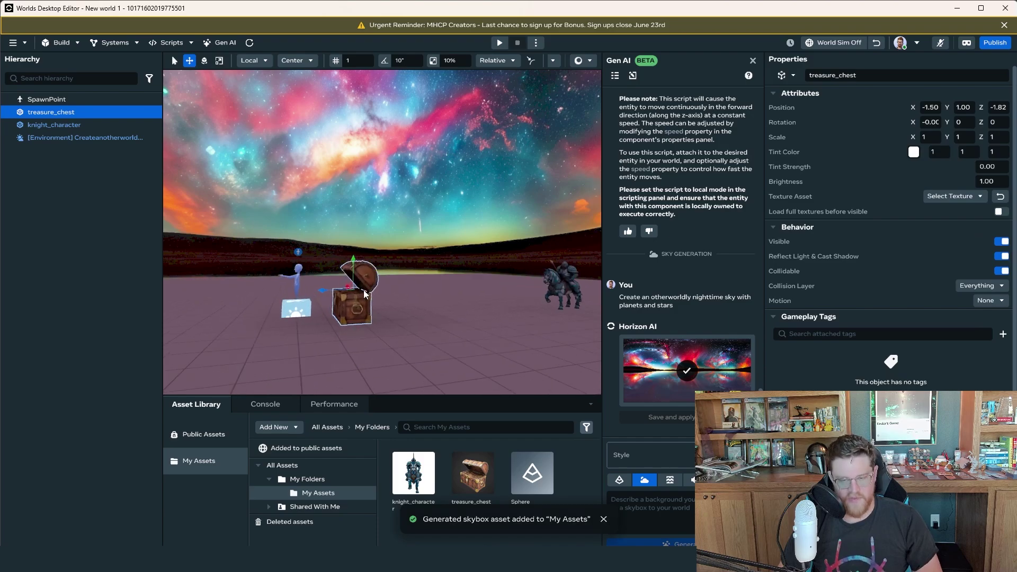
key("f")
left_click_drag(364, 290, 534, 361, "alt")
scroll(523, 322, "down", 8)
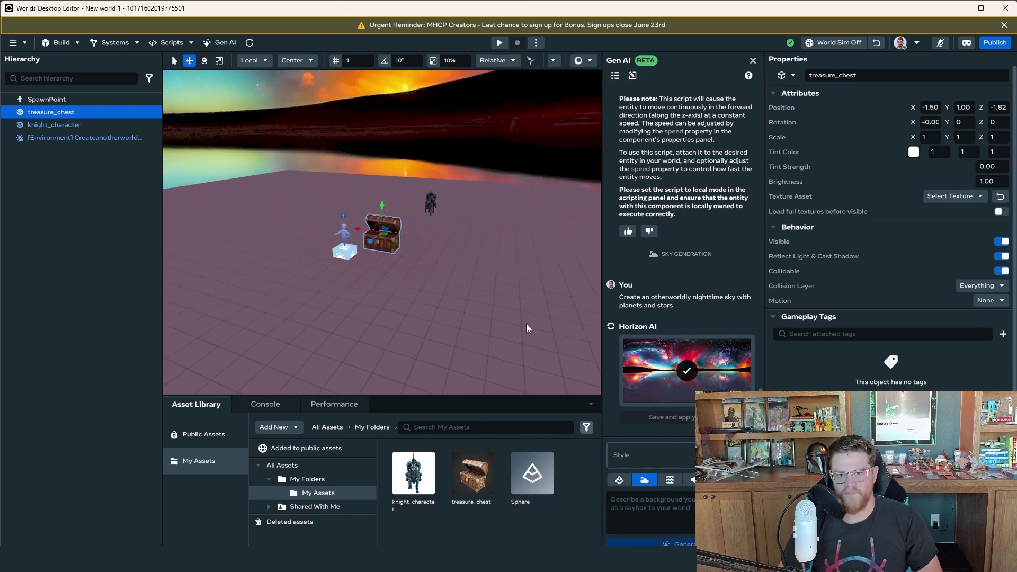
scroll(526, 323, "up", 3)
right_click_drag(505, 278, 444, 342)
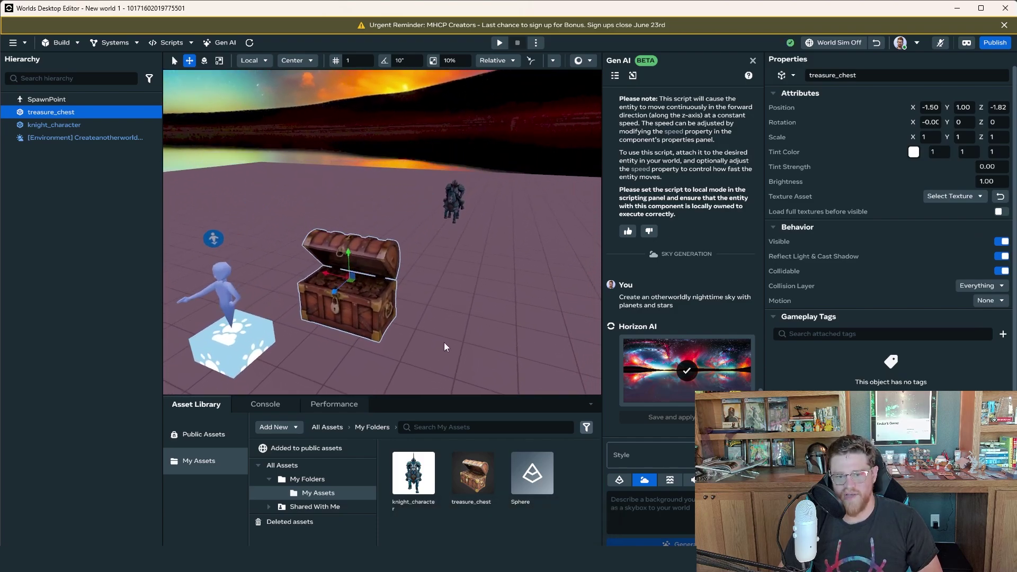
middle_click_drag(443, 342, 432, 354)
middle_click_drag(416, 225, 395, 246)
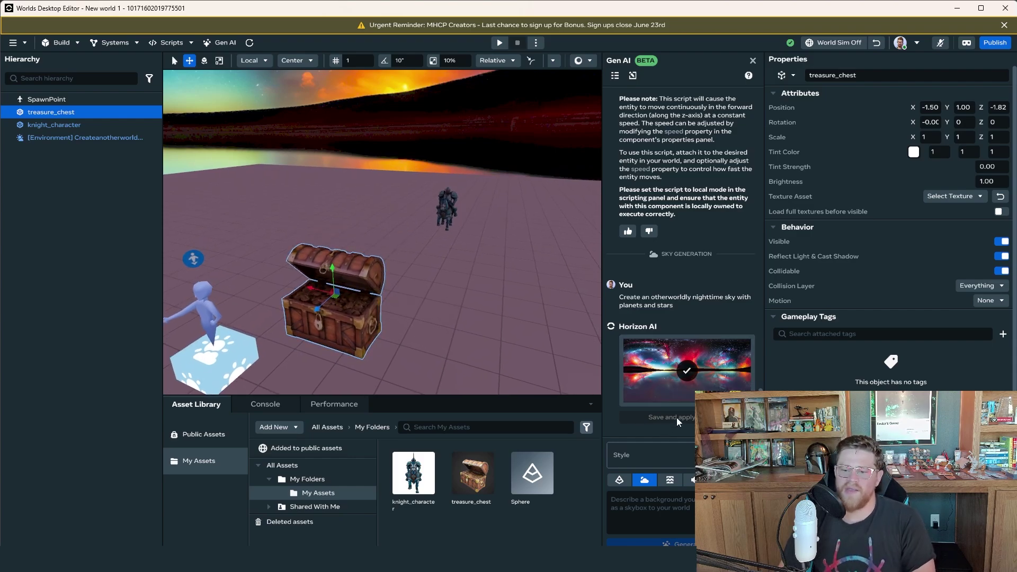
mouse_move(695, 373)
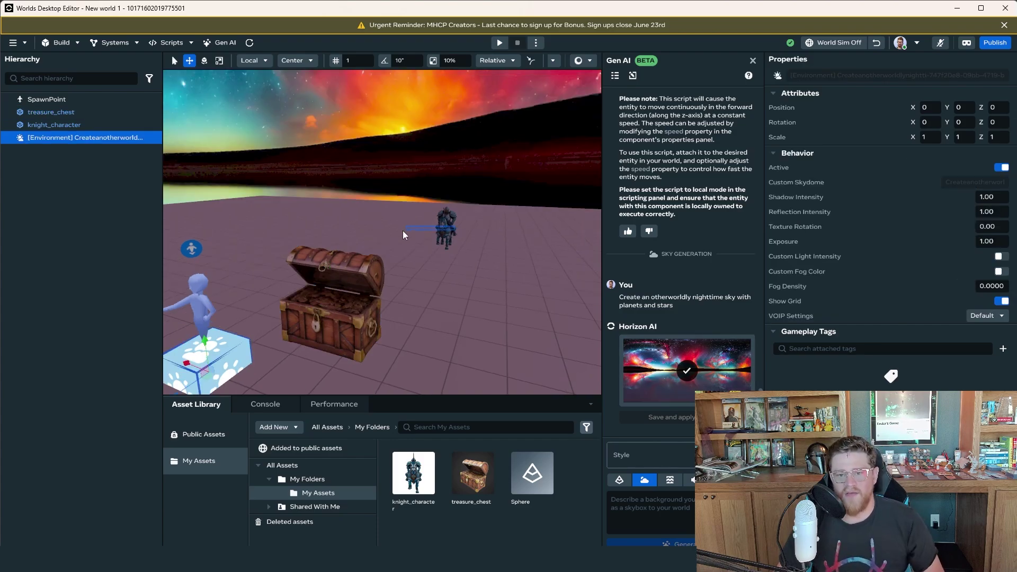
left_click(456, 160)
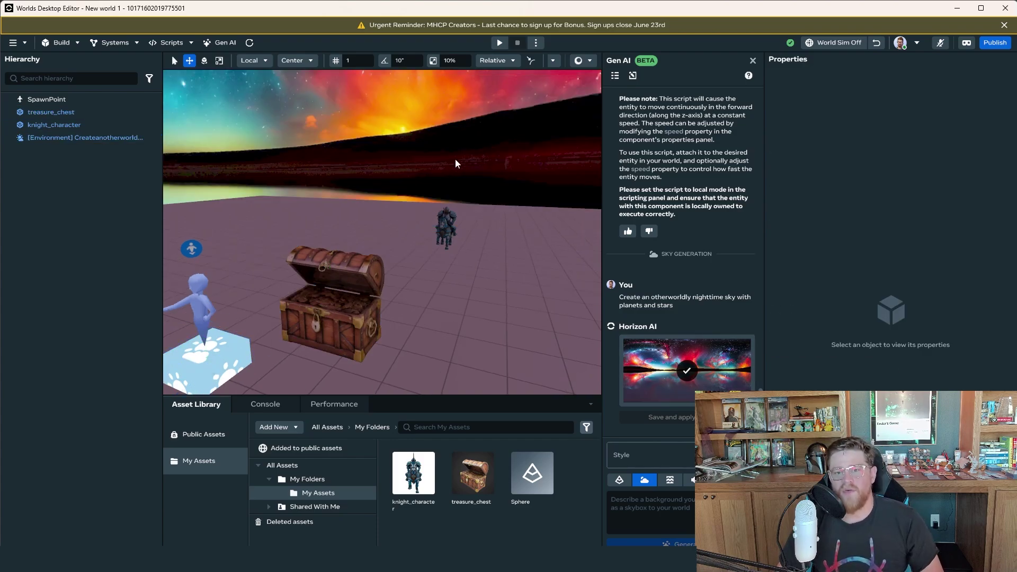
left_click_drag(455, 160, 349, 128, "alt")
middle_click_drag(431, 136, 402, 199)
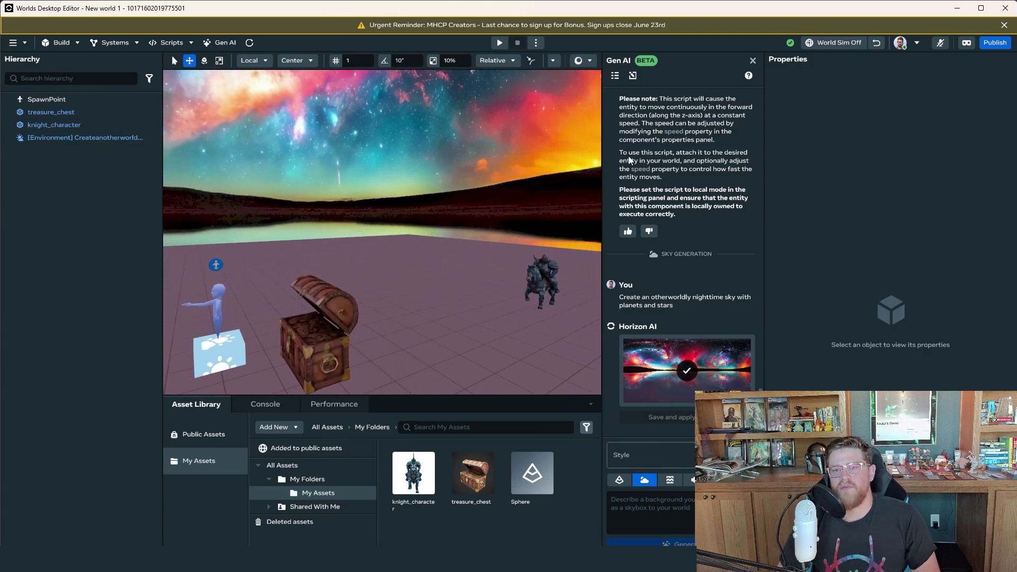
left_click_drag(414, 170, 504, 216, "alt")
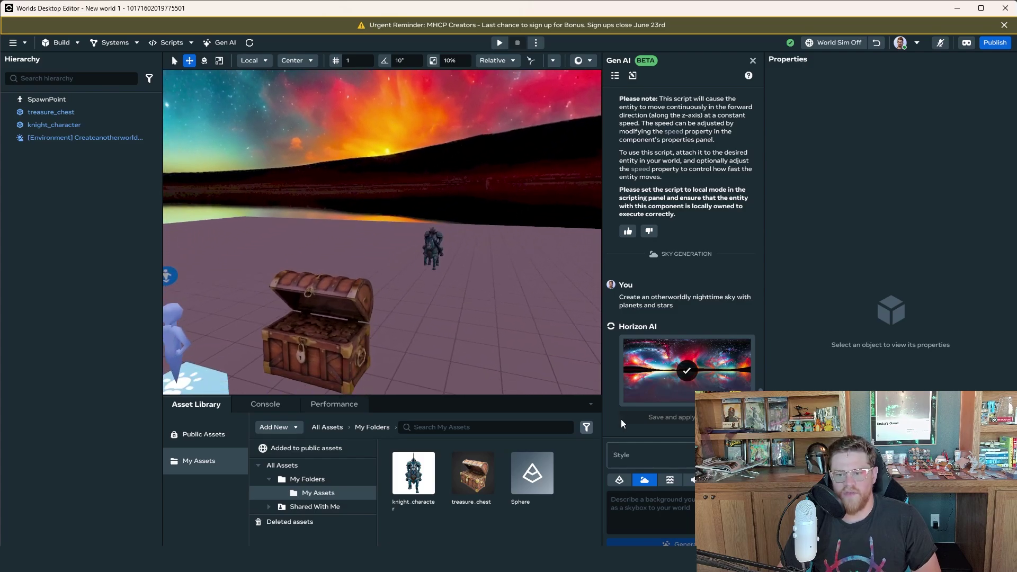
Try to generate a texture from the prompt "wet cobblestone" with no object selected
left_click(670, 479)
left_click(687, 506)
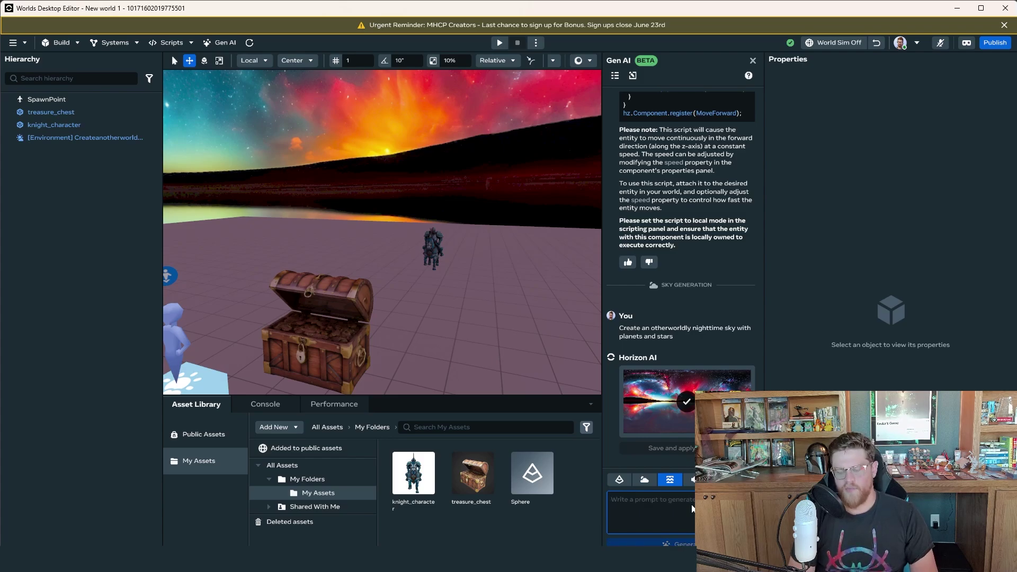
type("cobblestyo")
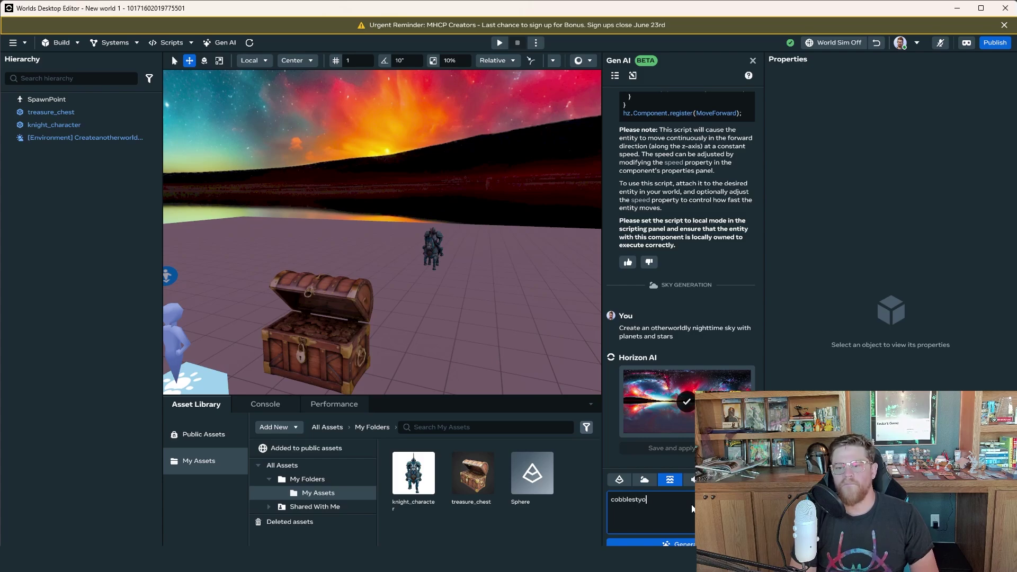
key("BackSpace")
key("BackSpace")
type("one")
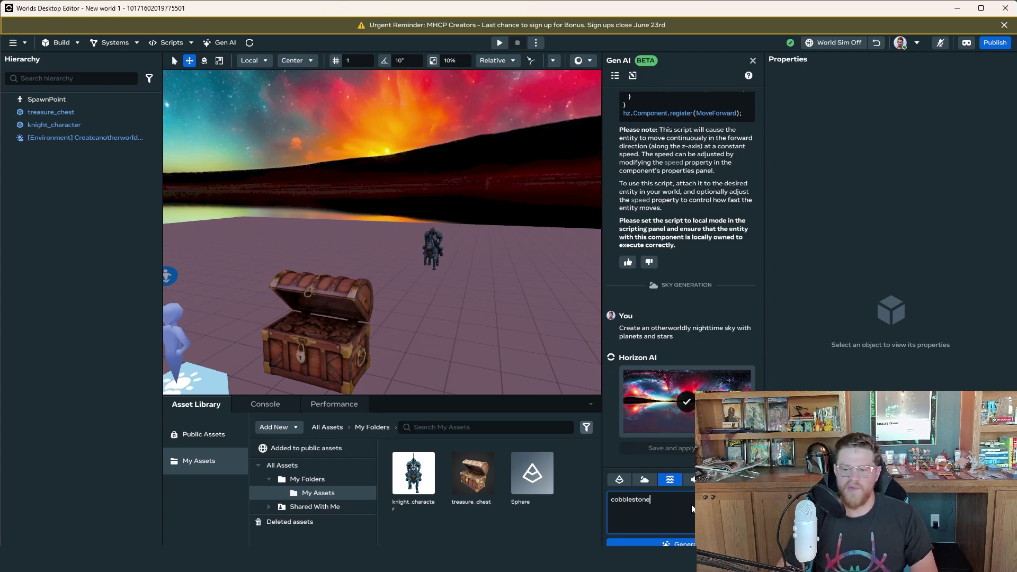
left_click(611, 499)
type("wet")
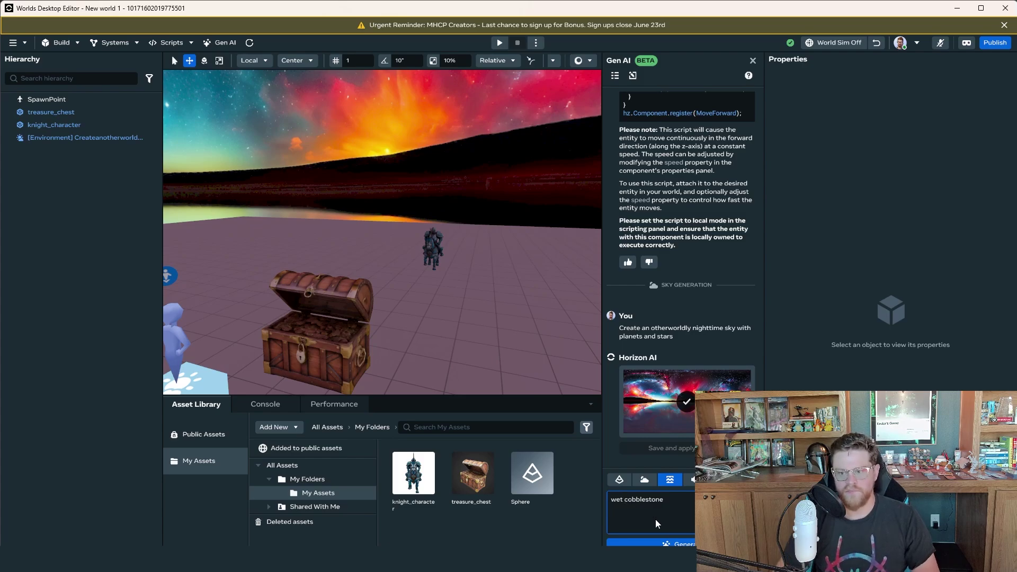
key("Return")
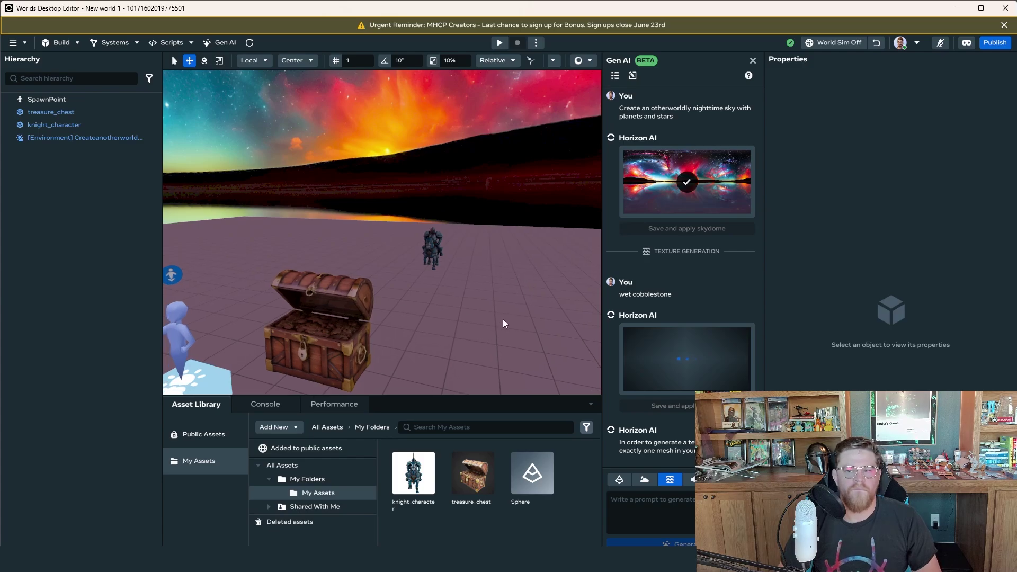
Add a 10 x 10 Plane shape to the world near the treasure chest and the knight
scroll(392, 314, "down", 3)
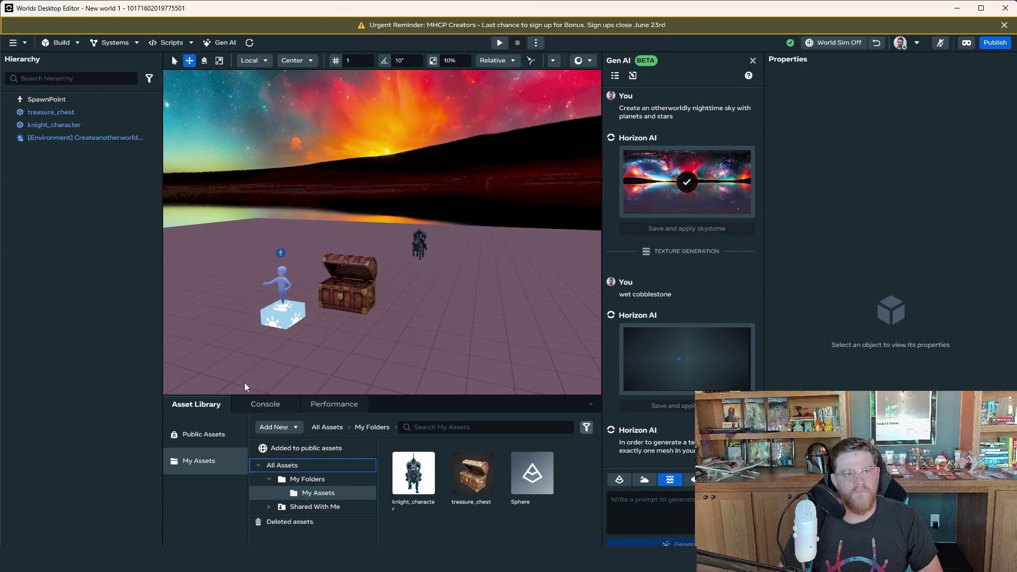
left_click(76, 43)
left_click(75, 56)
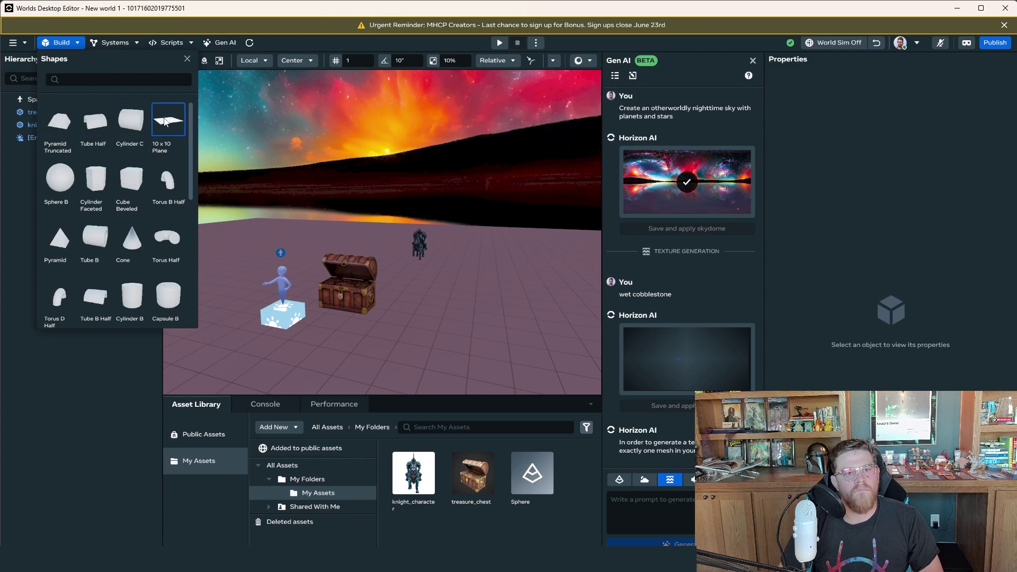
left_click(166, 122)
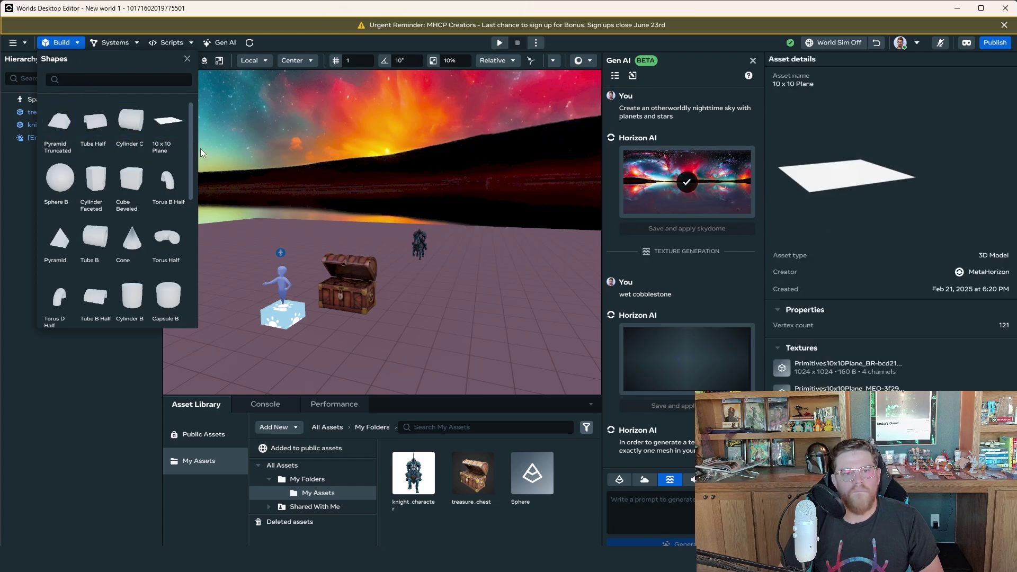
left_click_drag(277, 205, 481, 309)
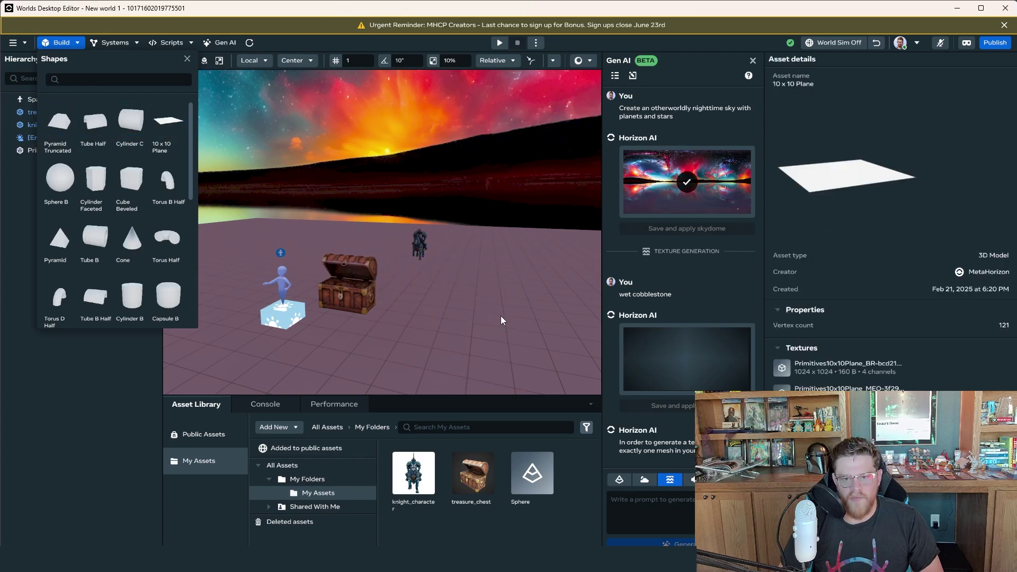
middle_click_drag(555, 298, 480, 265)
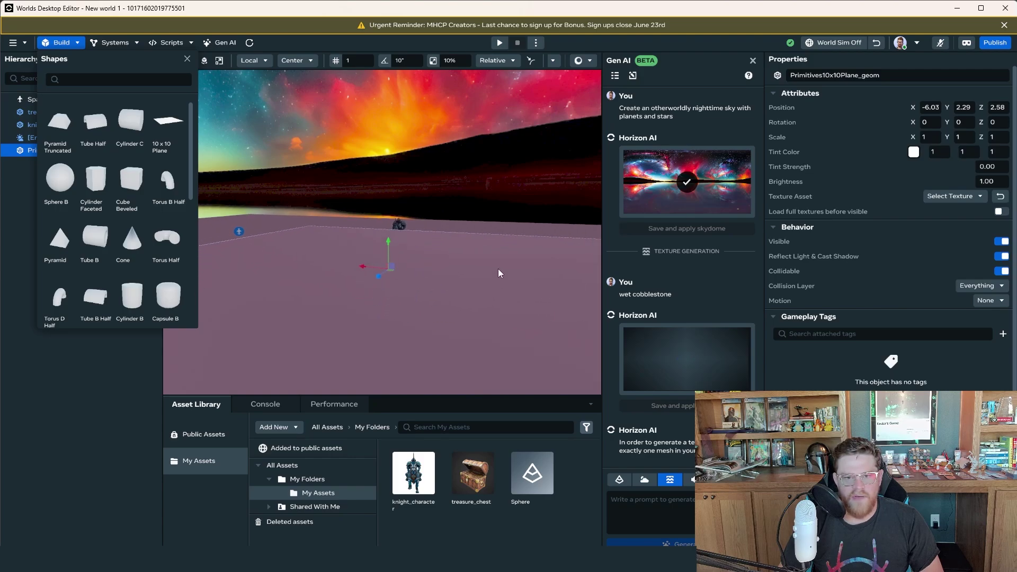
left_click(420, 273)
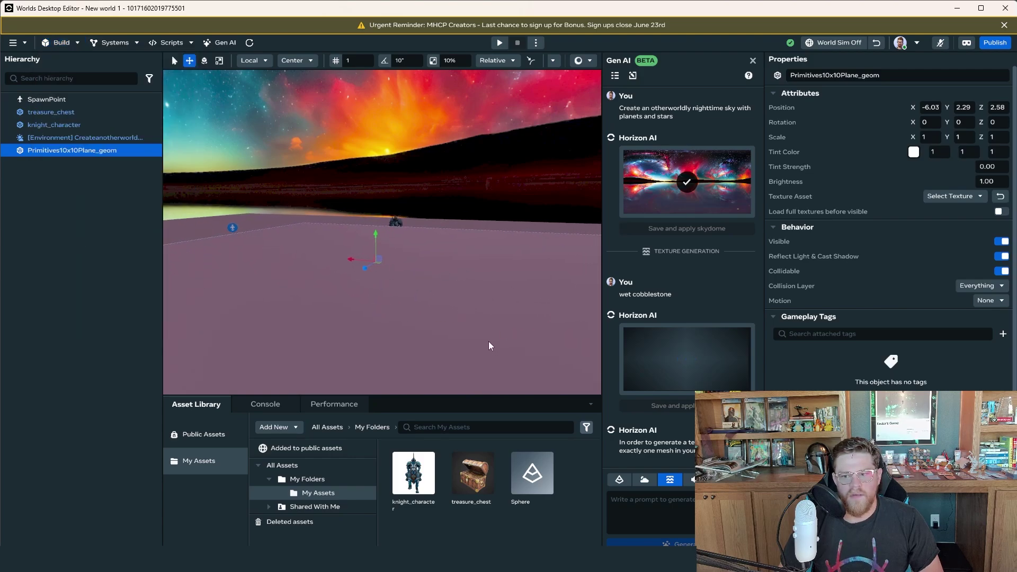
Lower the plane to a height of about 0.12 on the ground near the knight and make it an asset named Cobblestone
scroll(488, 341, "down", 5)
left_click_drag(440, 281, 437, 300, "alt")
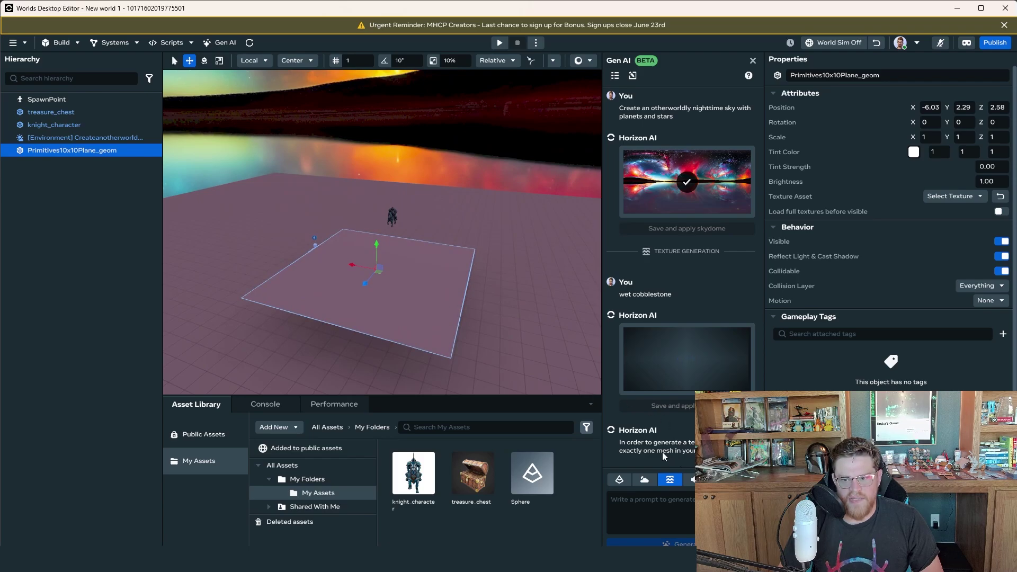
left_click_drag(377, 247, 471, 276)
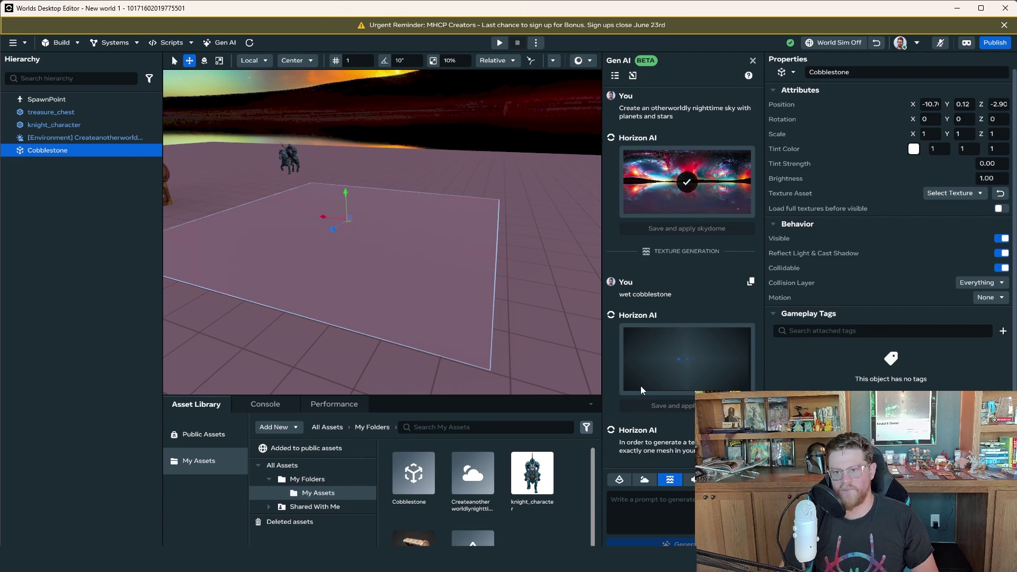
Generate a texture for the selected plane from the prompt "Wet Cobblestone", then save and apply it
left_click(668, 505)
type("wet Cobbles")
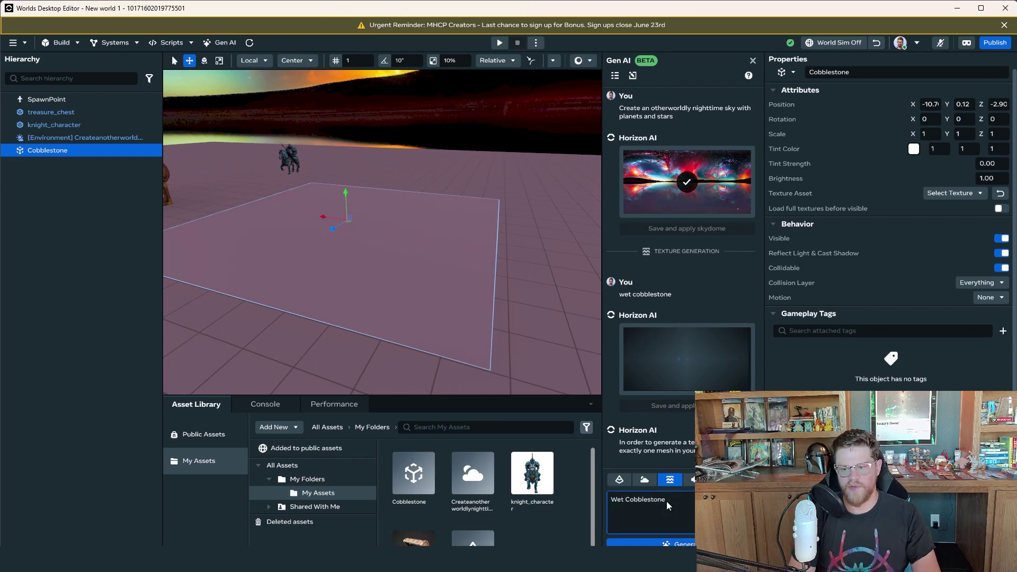
key("Return")
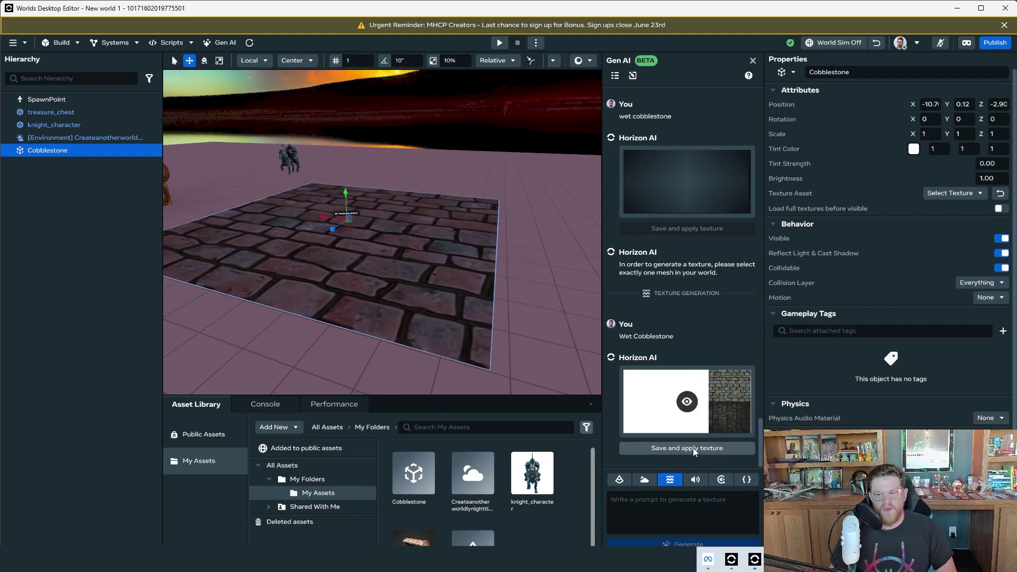
left_click(688, 448)
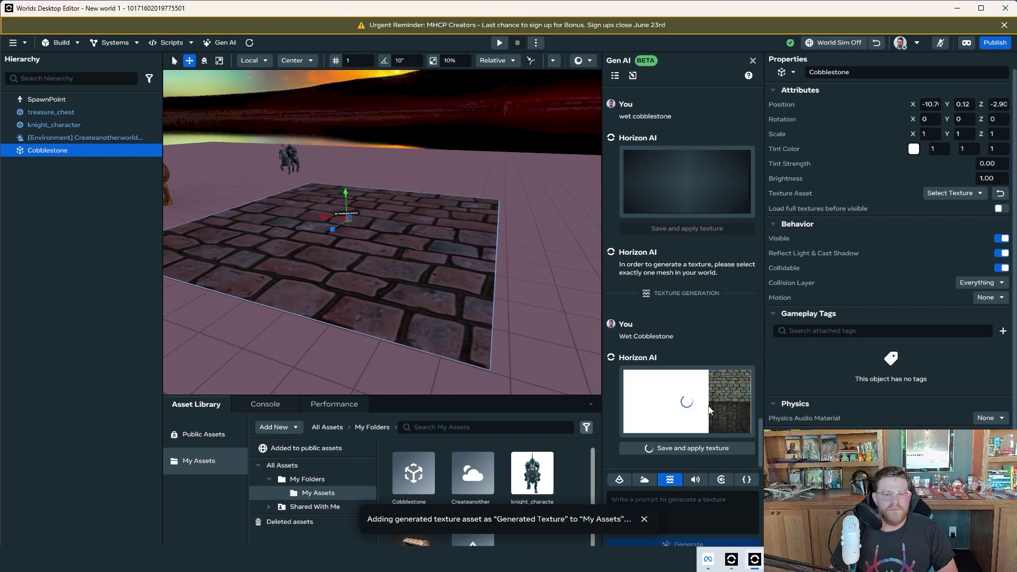
Choose Generated Texture as the Cobblestone plane's texture asset and inspect the textured surface from several angles
left_click_drag(354, 296, 332, 261, "alt")
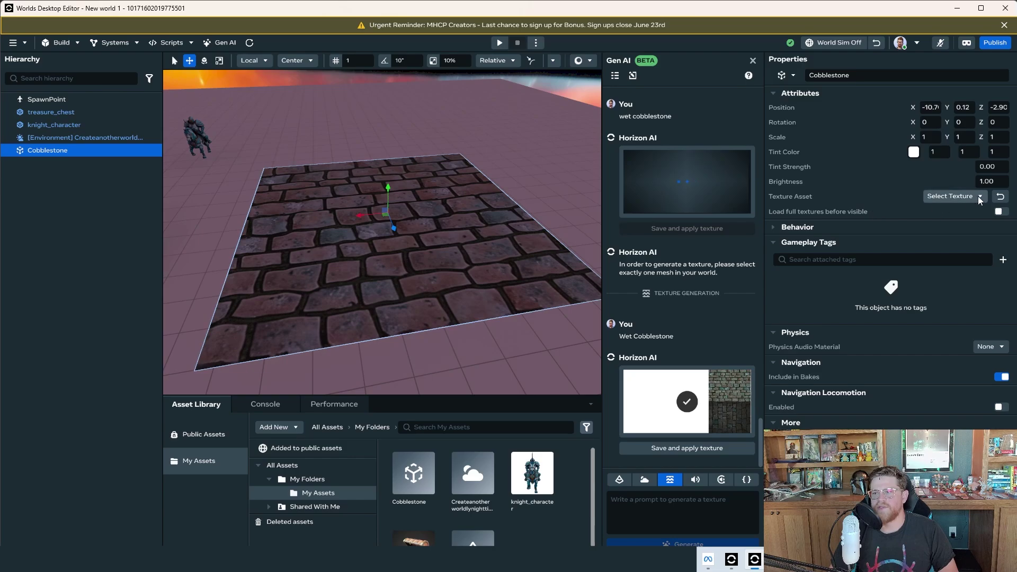
left_click(952, 197)
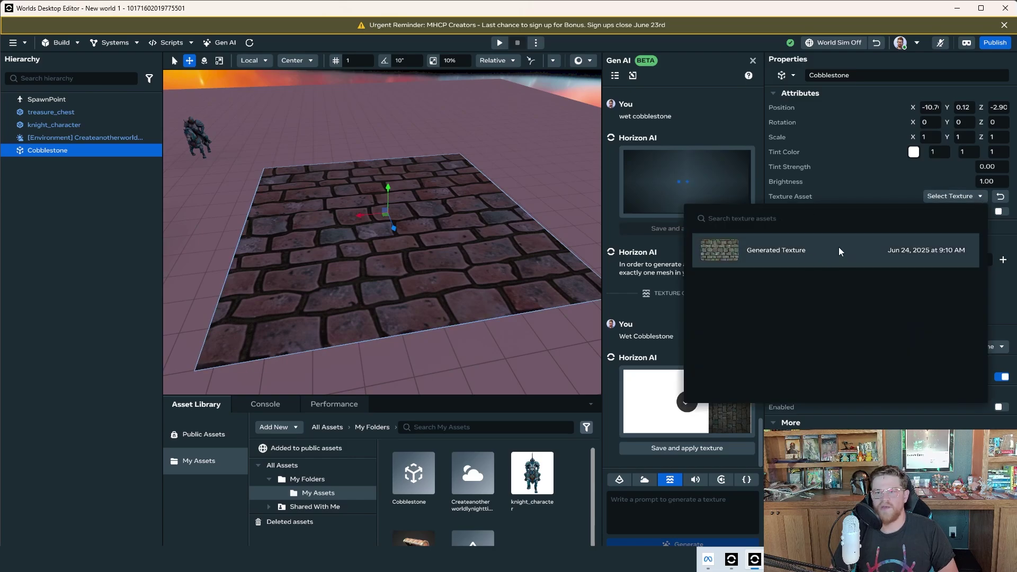
left_click(839, 251)
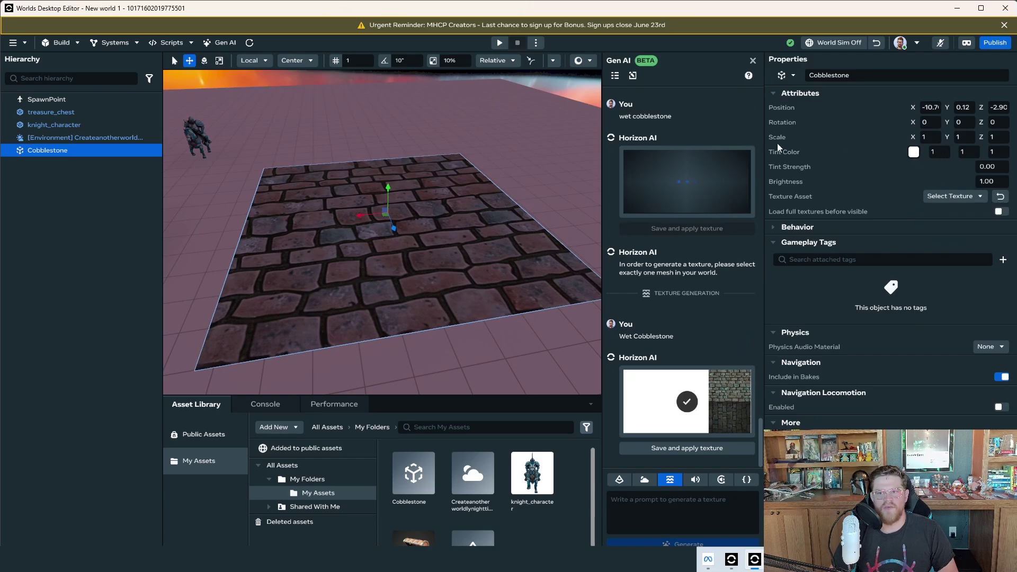
mouse_move(687, 404)
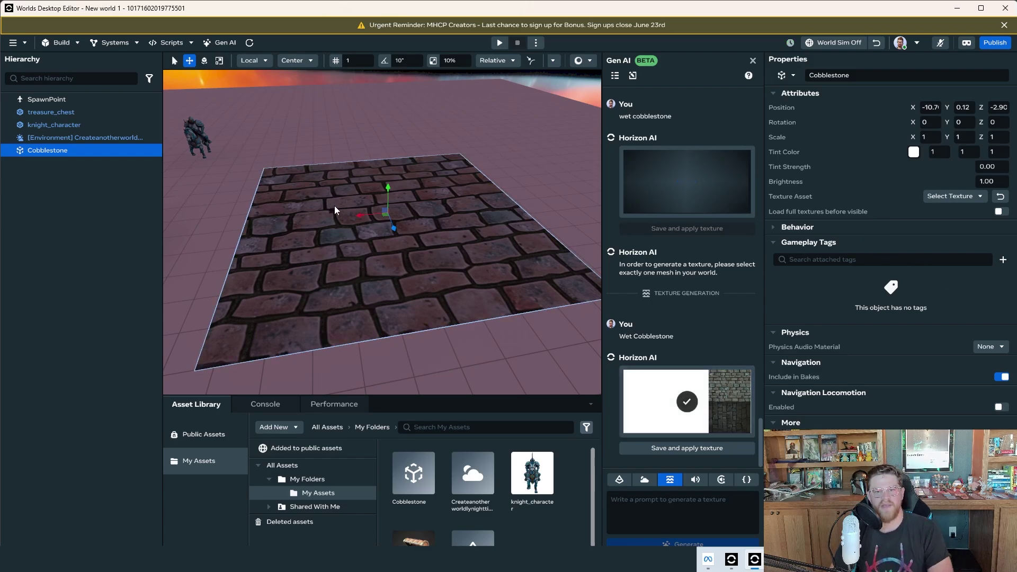
left_click_drag(407, 202, 274, 206, "alt")
left_click_drag(371, 219, 437, 229, "alt")
scroll(411, 208, "down", 10)
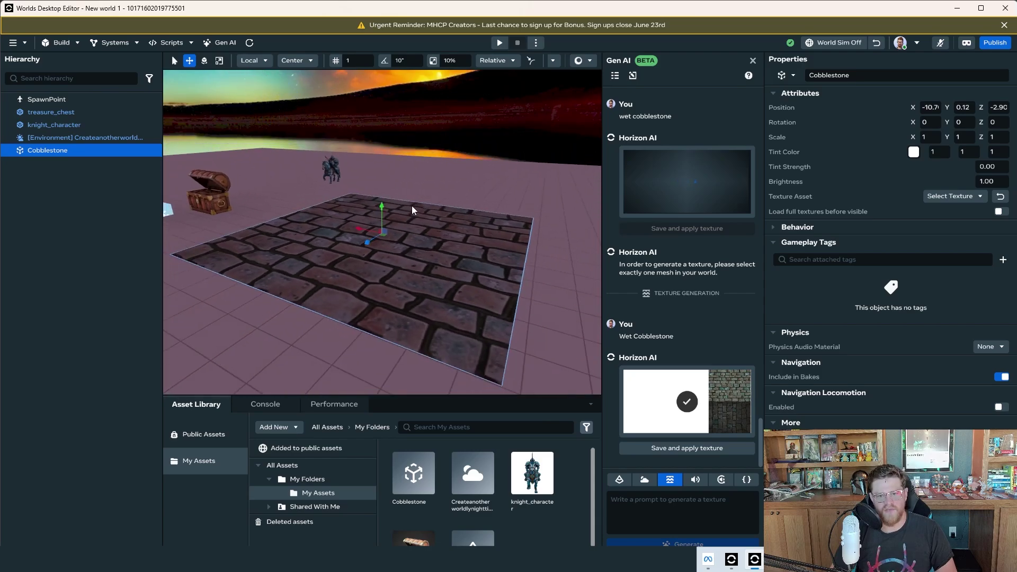
Generate a Long (5s) sound effect from the prompt "horse running"
left_click(695, 479)
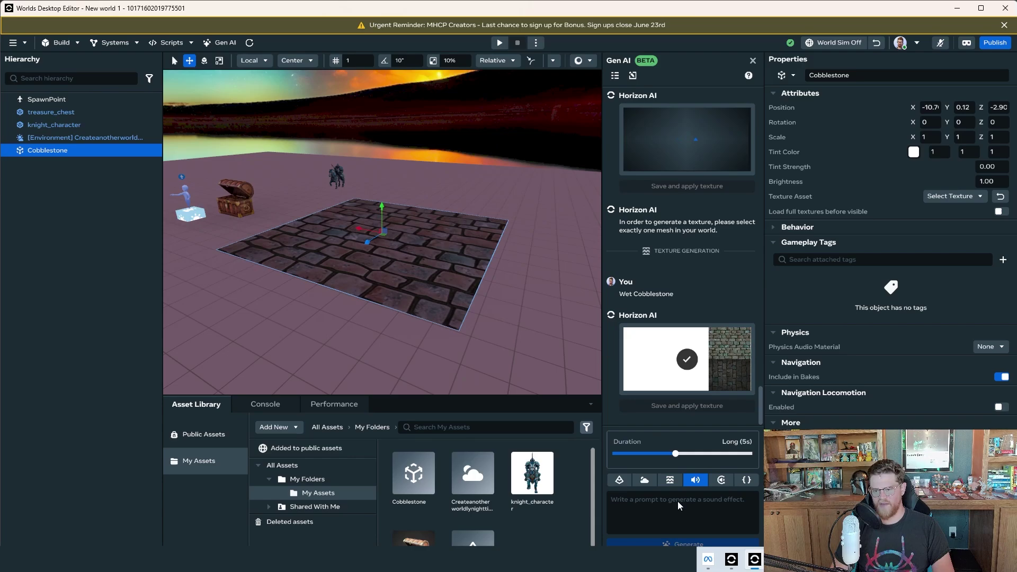
left_click(697, 503)
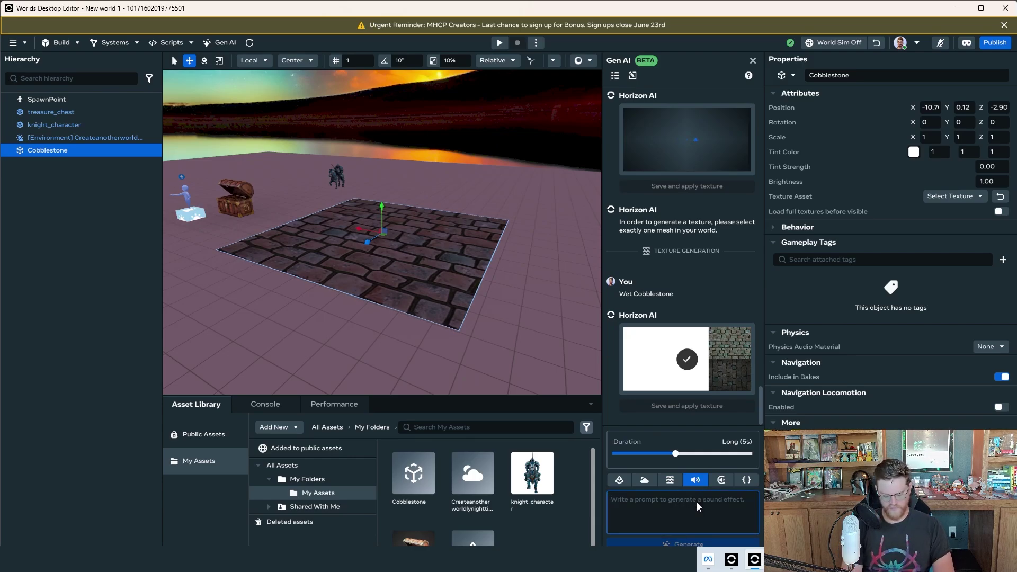
type("horse running")
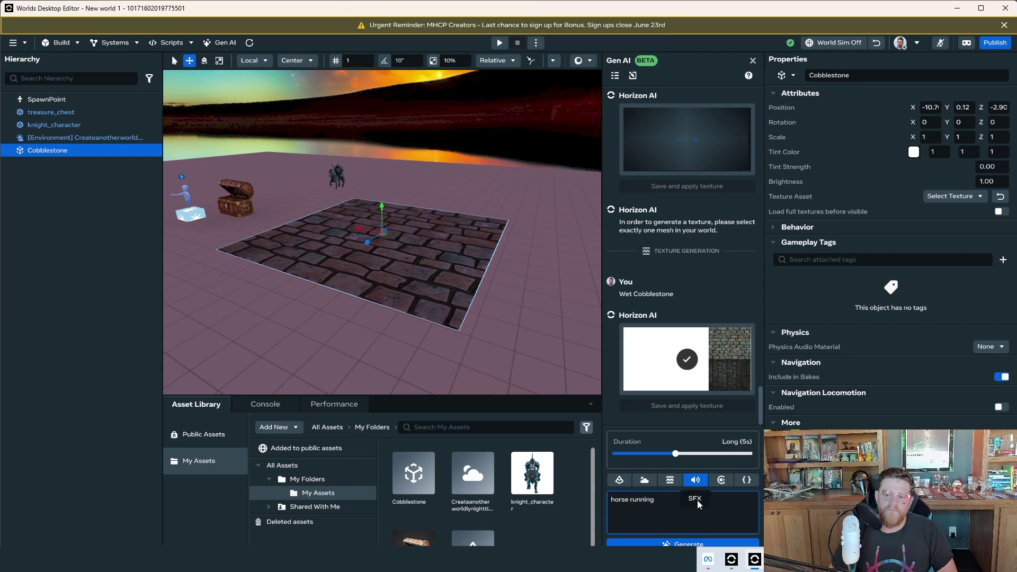
left_click(695, 544)
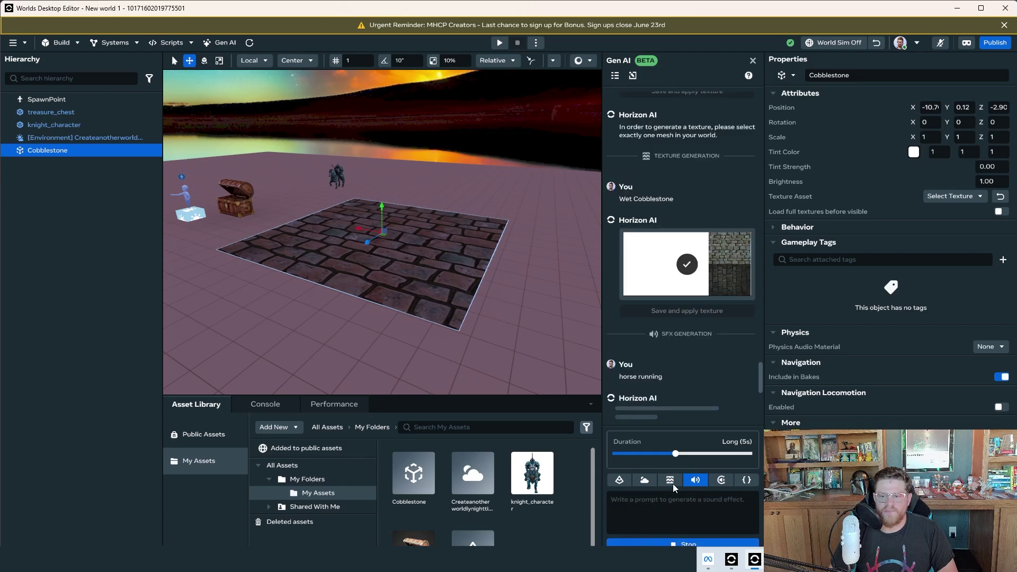
Listen to the generated horse running clips and save the third one to the asset library
left_click(635, 207)
left_click(635, 208)
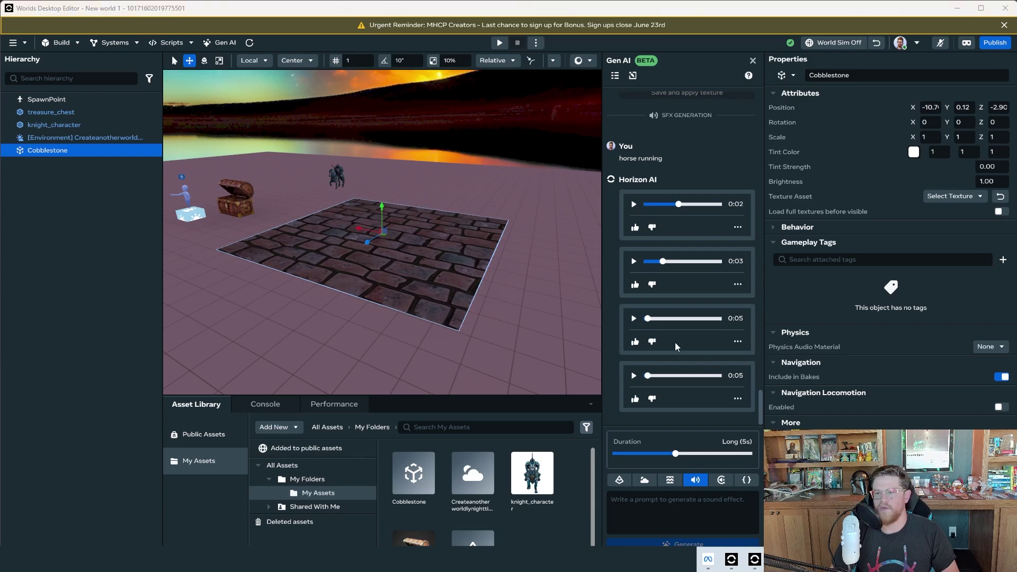
left_click(634, 205)
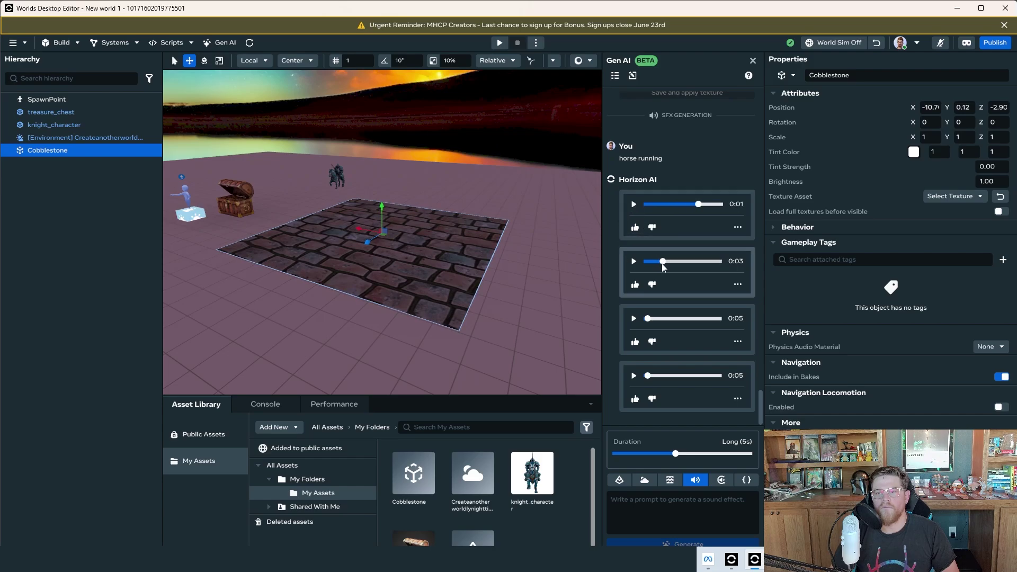
left_click(634, 262)
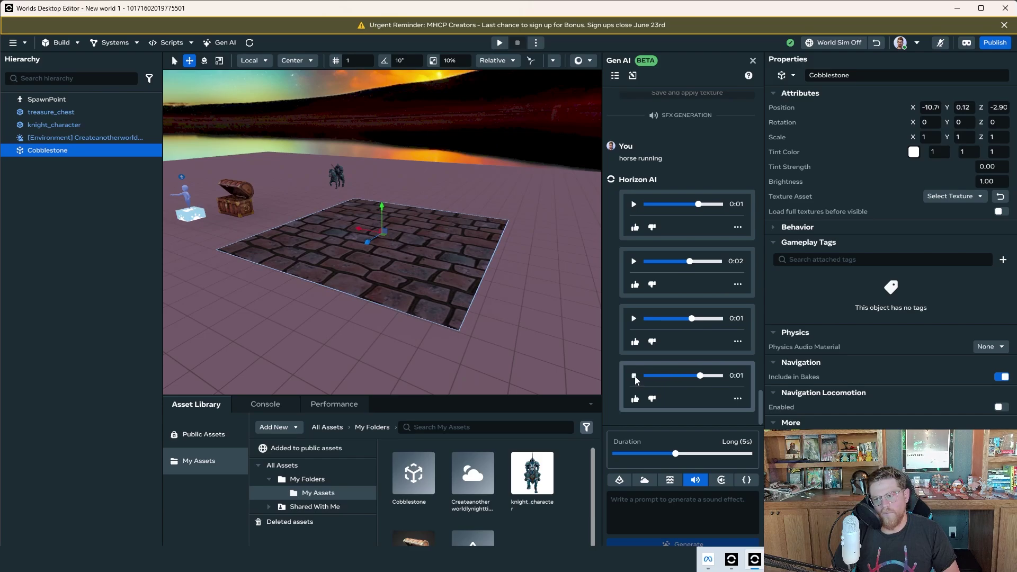
left_click(738, 342)
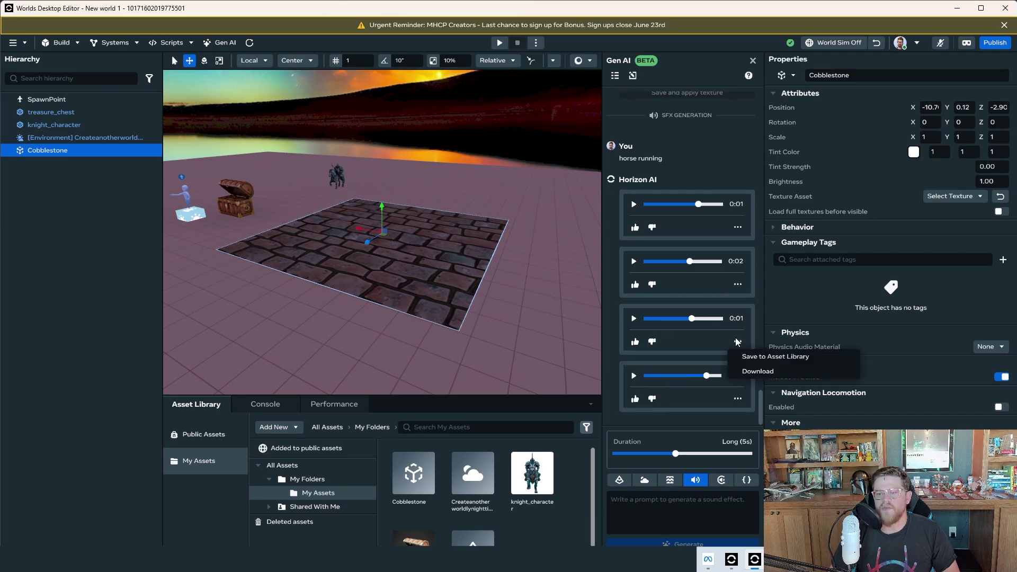
left_click(747, 355)
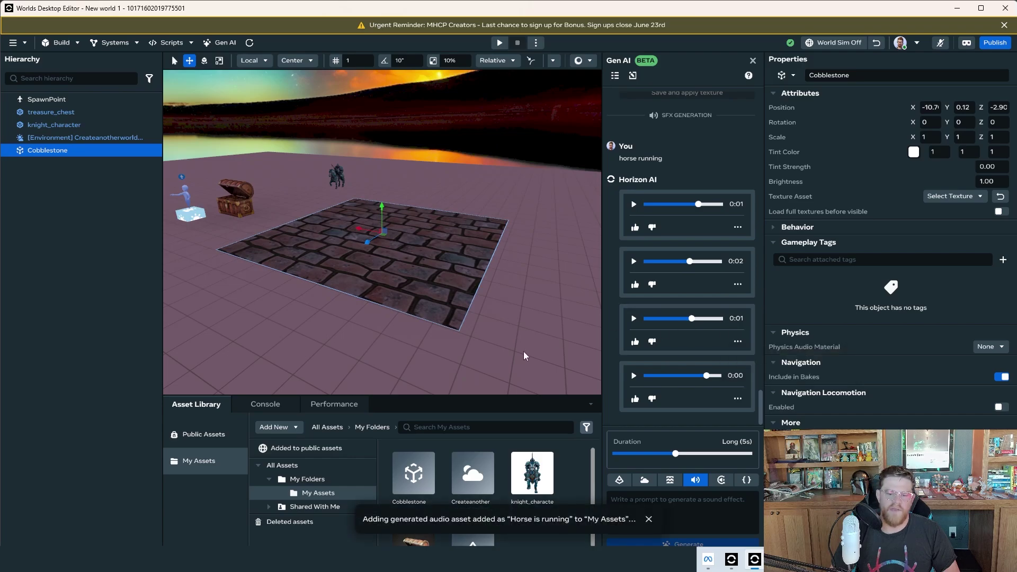
Scale the Cobblestone plane down uniformly to about 0.49
left_click_drag(366, 236, 513, 249, "alt")
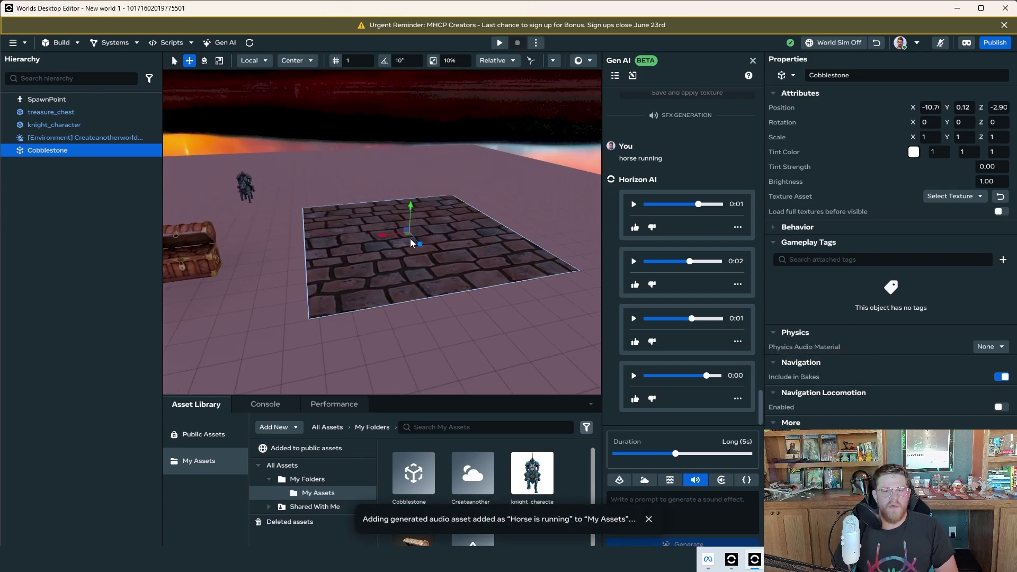
key("r")
left_click_drag(410, 245, 448, 229)
key("w")
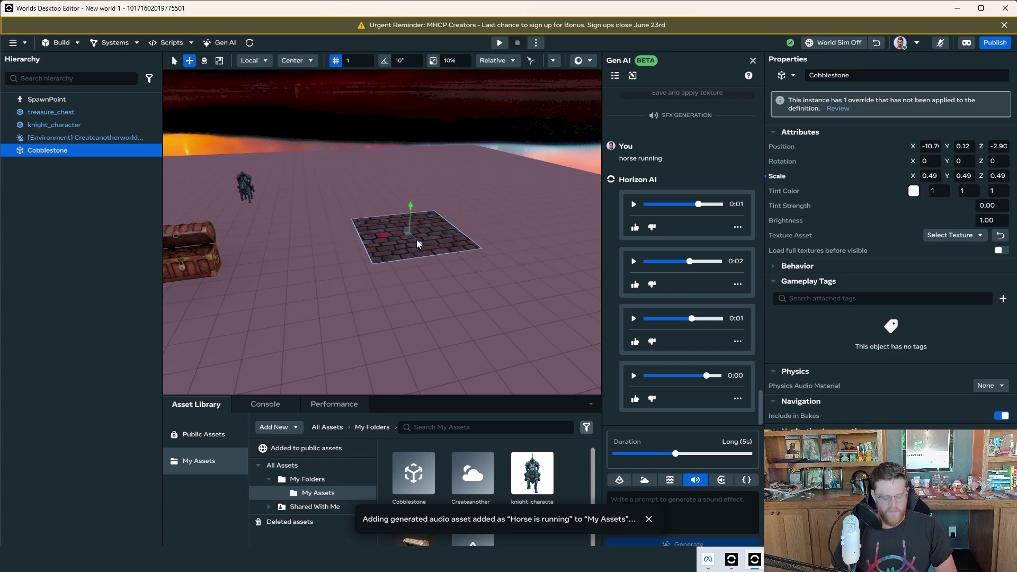
Duplicate the Cobblestone tile and place the copy edge to edge on the treasure chest side, about 4.9 units along X
key("ctrl+d")
left_click_drag(410, 246, 278, 250)
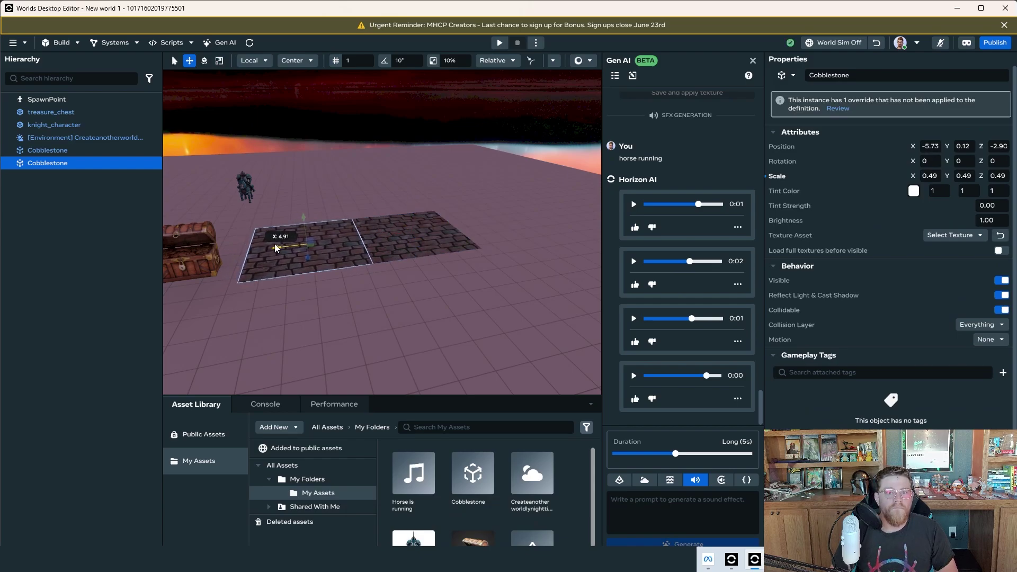
left_click(362, 194)
middle_click_drag(368, 193, 383, 207)
left_click(342, 260)
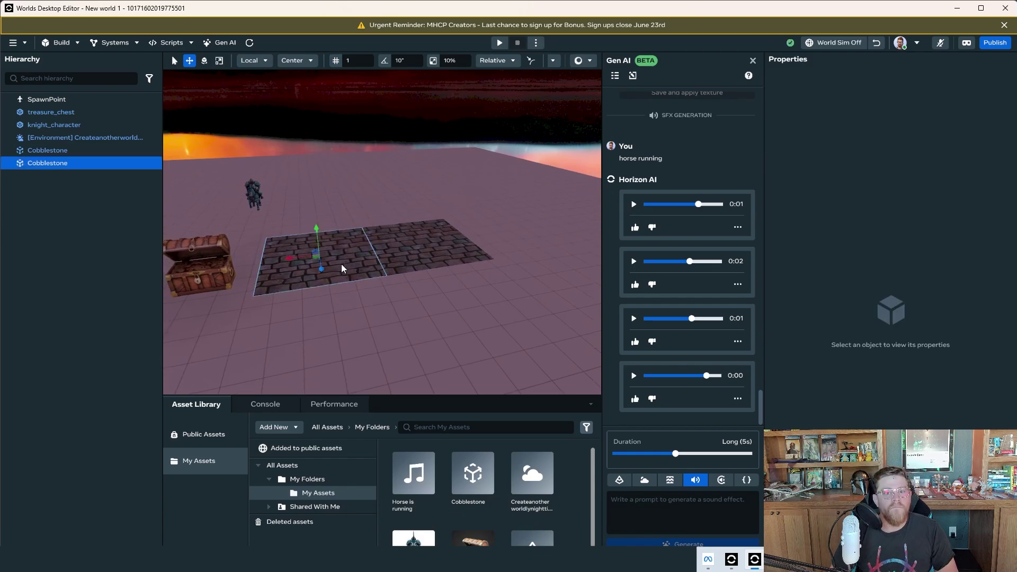
left_click_drag(292, 258, 293, 258)
left_click(391, 194)
middle_click_drag(350, 179, 364, 190)
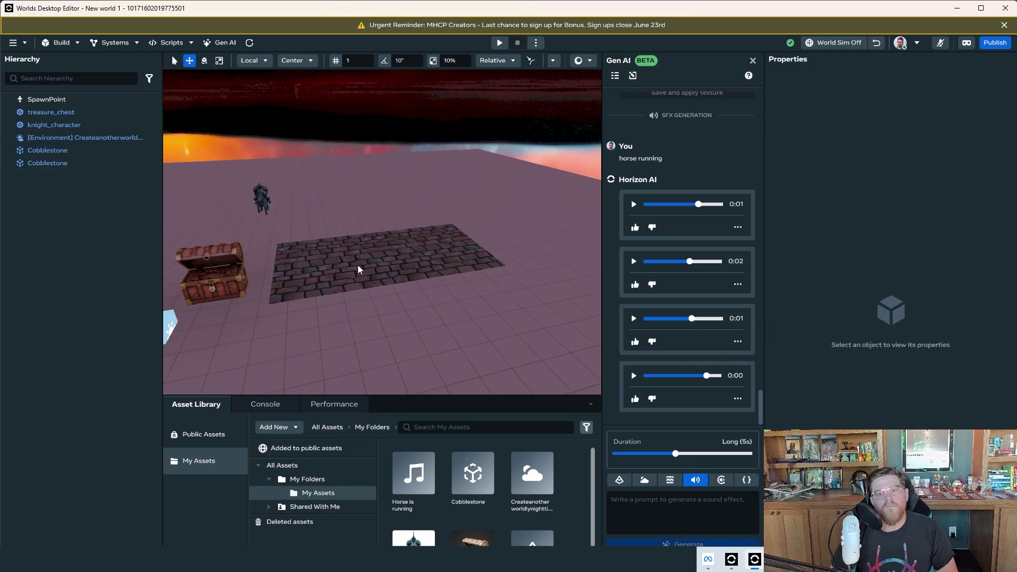
Duplicate both Cobblestone tiles and move the copies about 4.8 units along negative Z to form a two-by-two floor
left_click(358, 266)
left_click(437, 260, "shift")
key("ctrl+d")
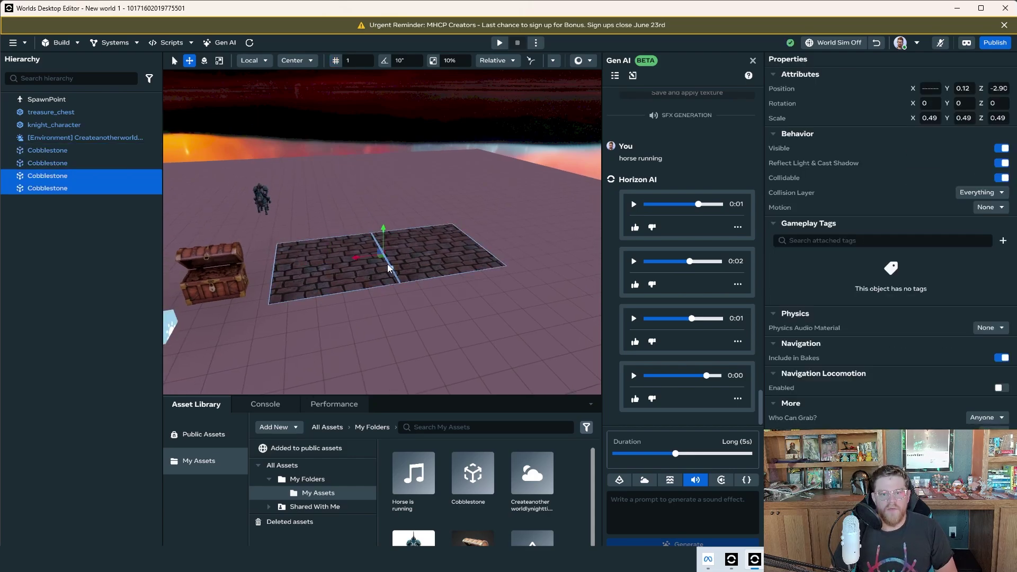
left_click_drag(389, 268, 365, 226)
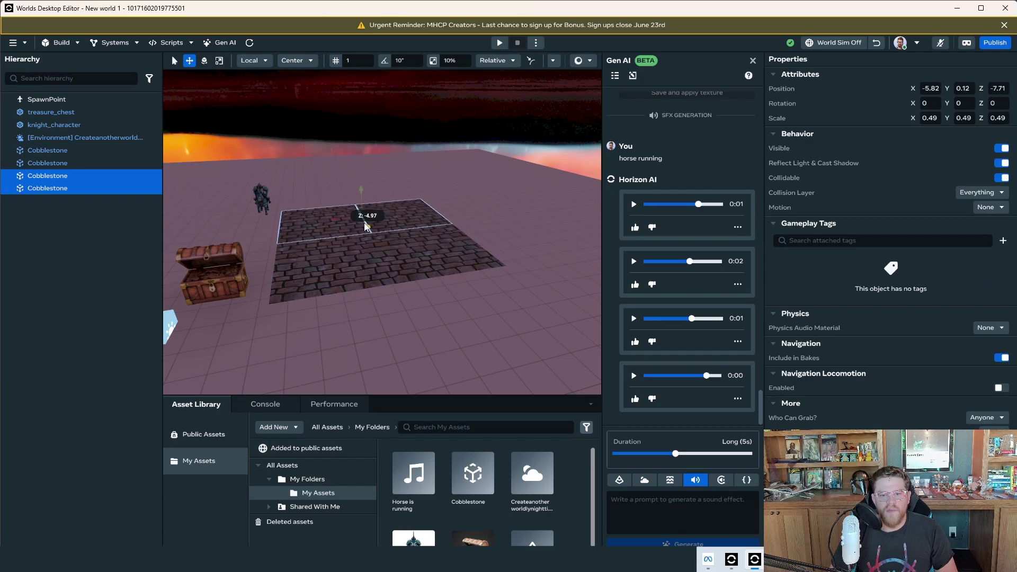
left_click(334, 203)
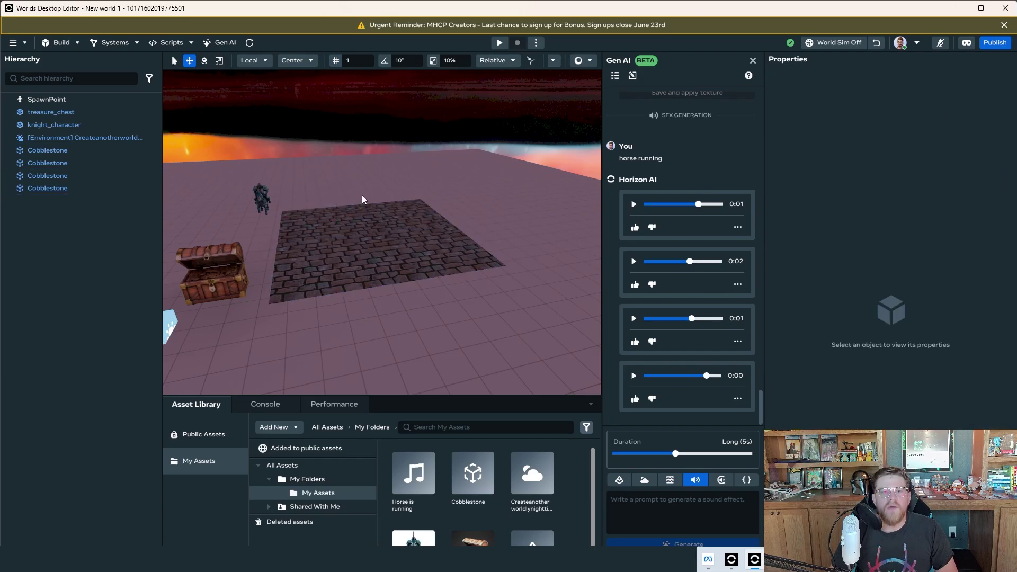
right_click_drag(363, 200, 393, 270)
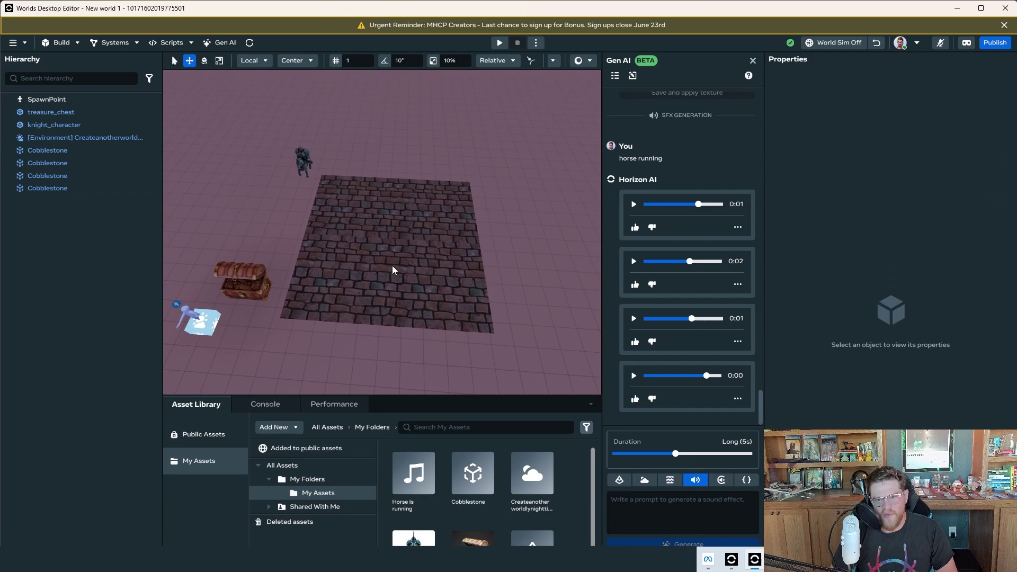
scroll(389, 269, "up", 5)
scroll(366, 255, "down", 4)
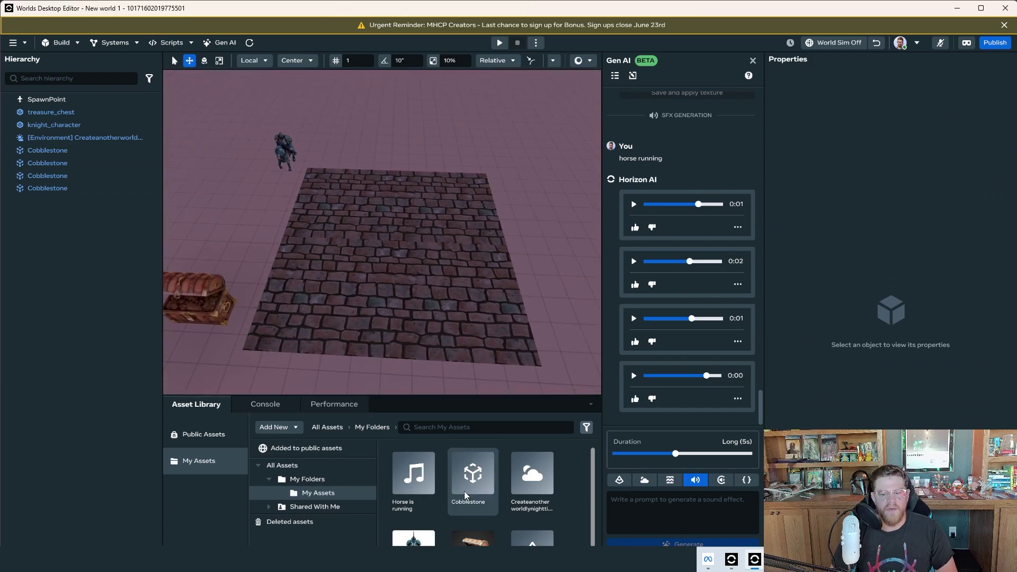
Place the Horse is running sound from My Assets in the world and make it a child of knight_character
scroll(465, 495, "down", 2)
scroll(551, 498, "up", 2)
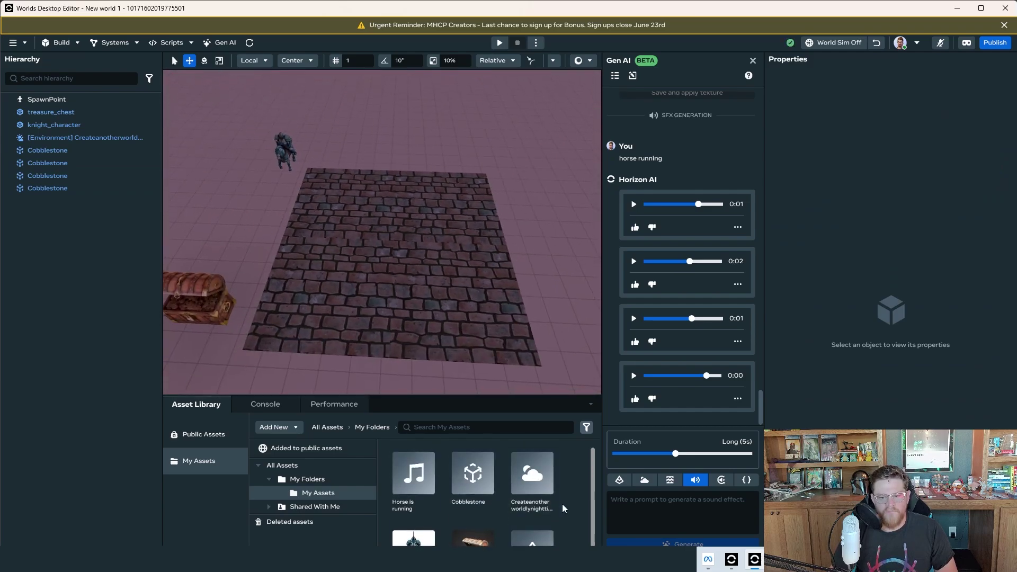
left_click_drag(413, 473, 382, 108)
left_click_drag(486, 199, 361, 236, "alt")
scroll(351, 197, "down", 4)
scroll(343, 148, "down", 2)
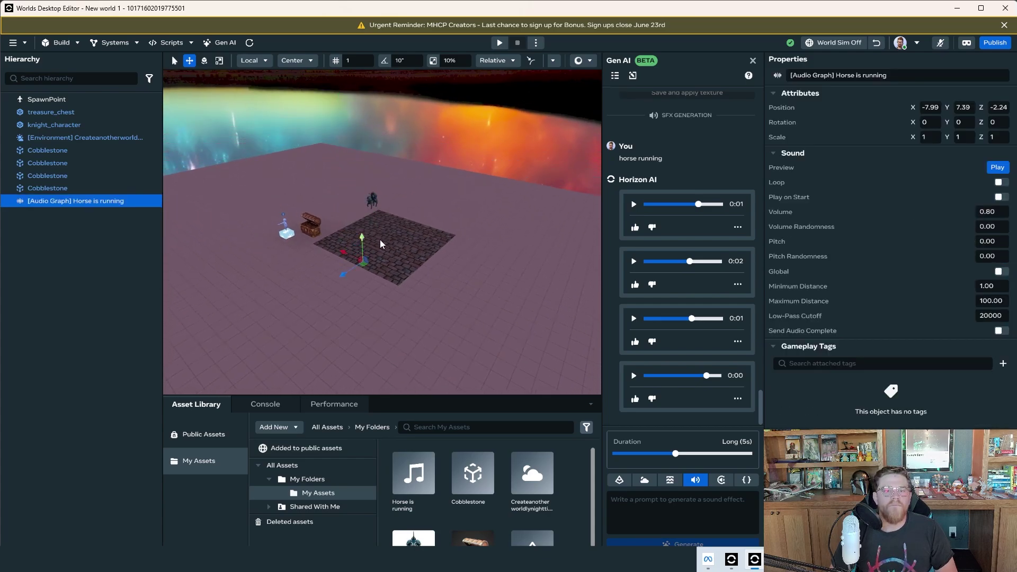
left_click_drag(409, 262, 399, 229, "alt")
left_click_drag(83, 206, 71, 128)
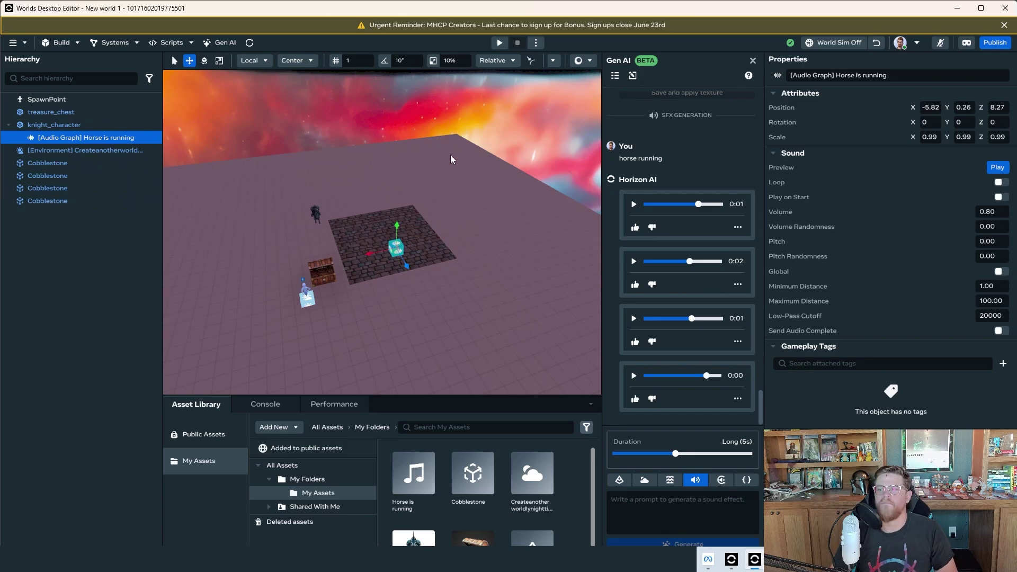
Preview the Horse is running sound and turn on its Loop and Play on Start options
left_click_drag(407, 177, 503, 159, "alt")
left_click(1006, 167)
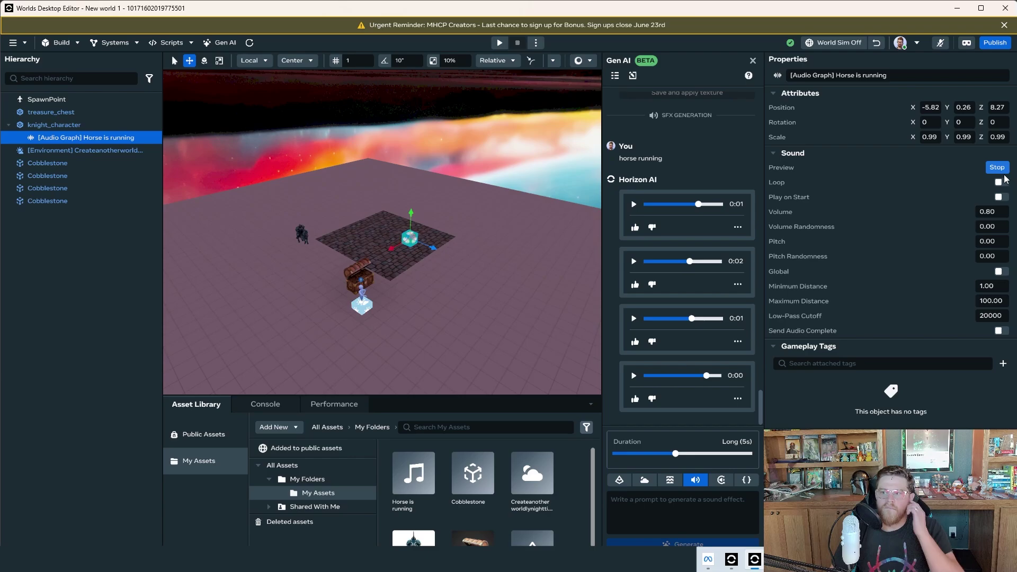
left_click(997, 171)
left_click(1000, 182)
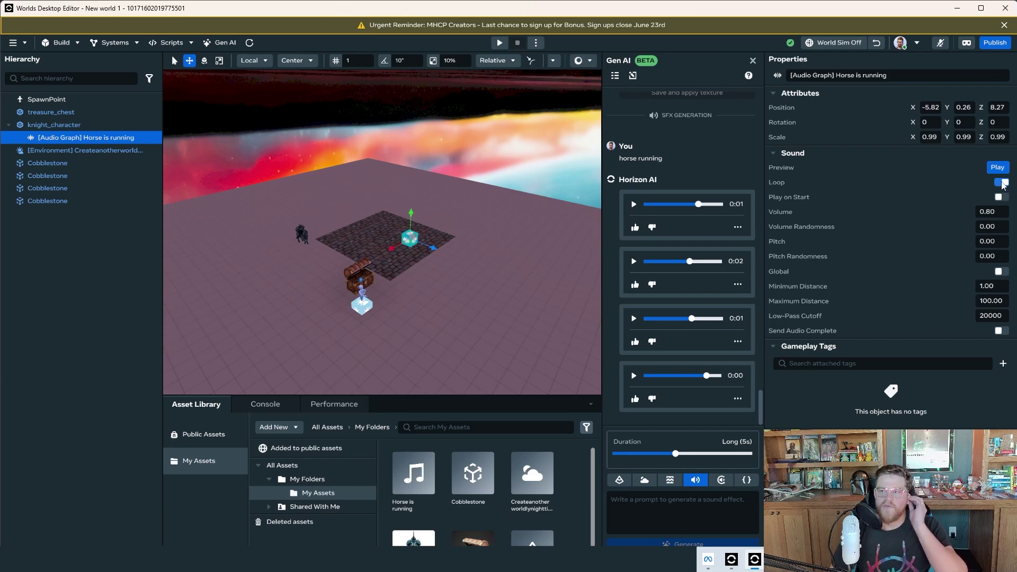
left_click(1001, 197)
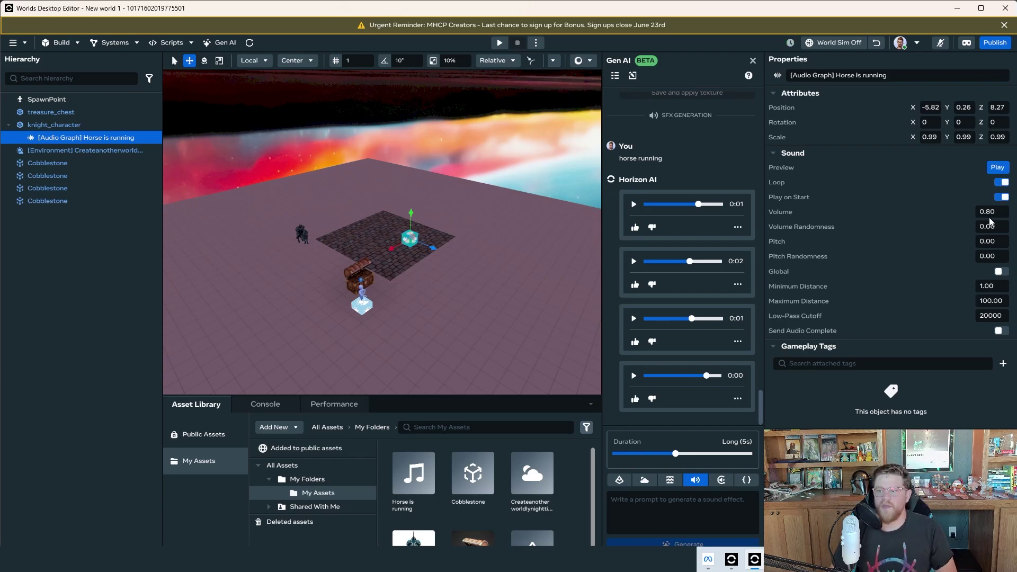
Move the Horse is running sound onto the knight, to about X 0.11, Y 0.26, Z 0.28
middle_click_drag(481, 219, 512, 212)
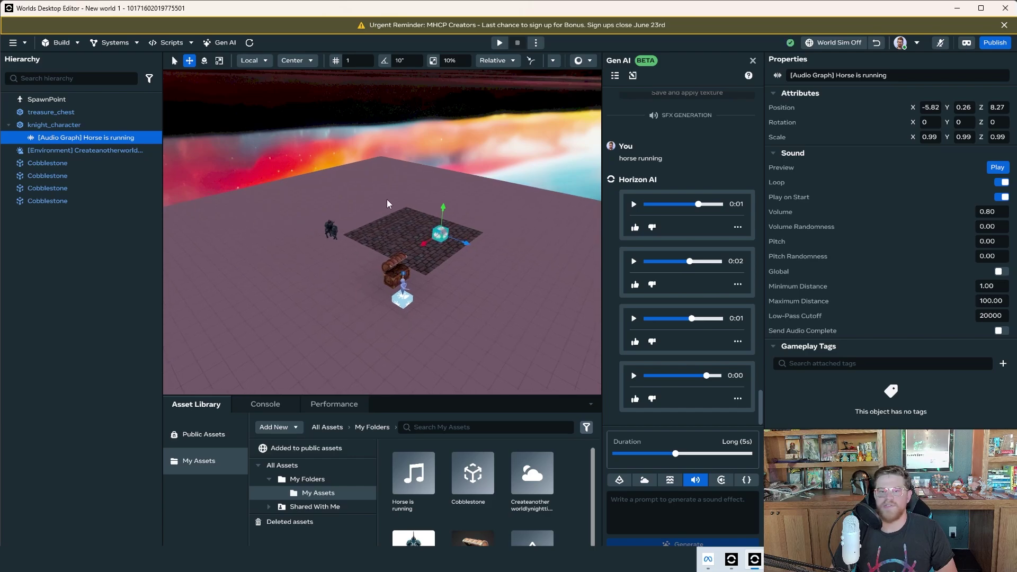
left_click_drag(386, 204, 441, 224, "alt")
left_click(332, 227)
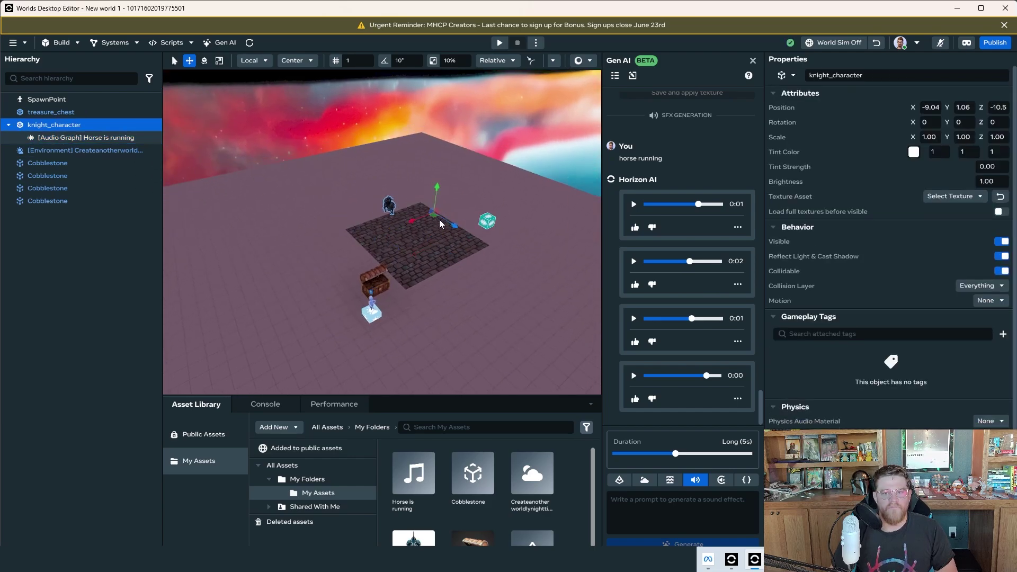
left_click(115, 140)
left_click_drag(370, 212, 523, 149, "alt")
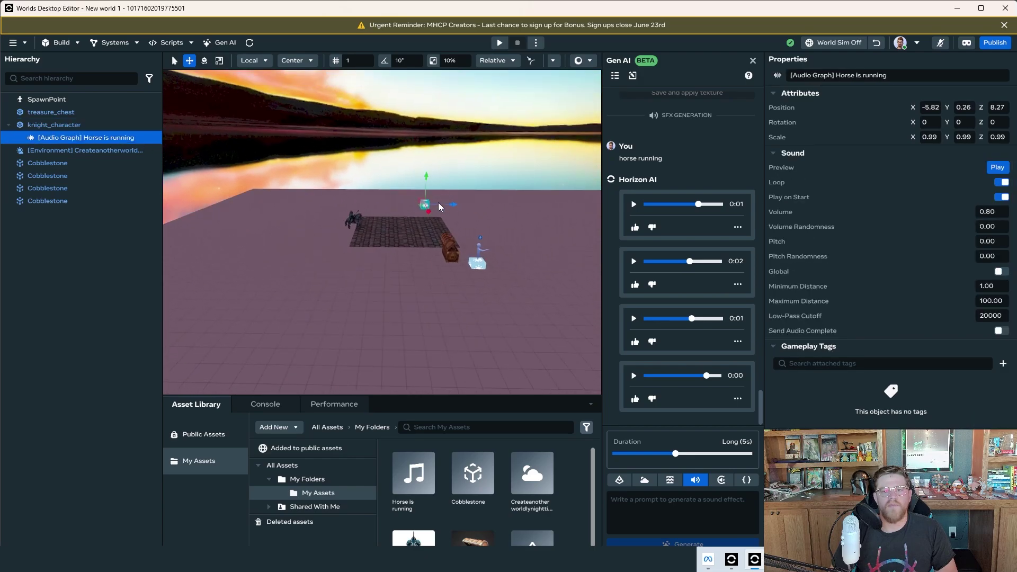
left_click_drag(458, 211, 400, 314, "alt")
left_click_drag(453, 189, 371, 204)
key("f")
left_click_drag(244, 196, 268, 214, "alt")
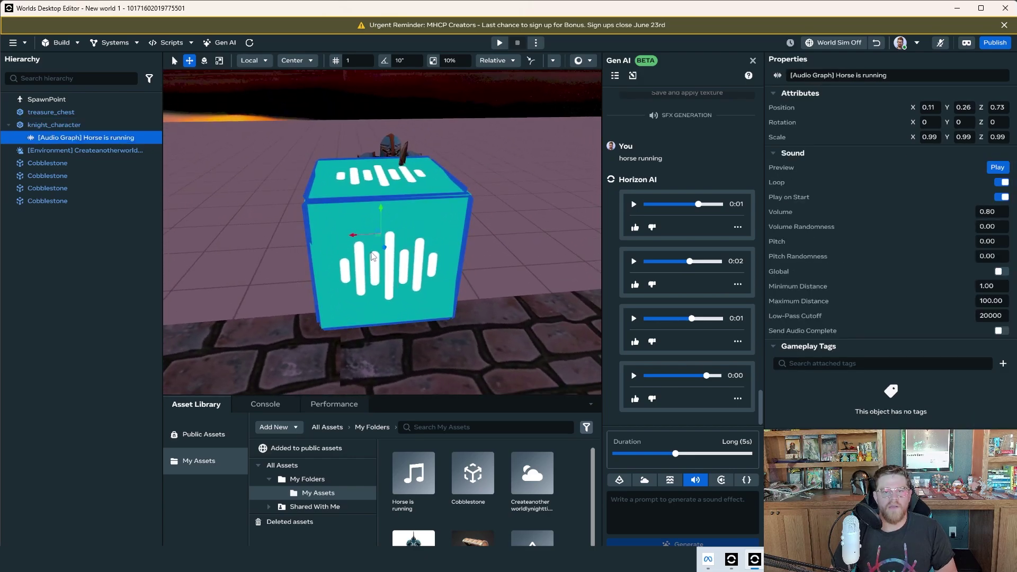
left_click_drag(383, 247, 356, 217)
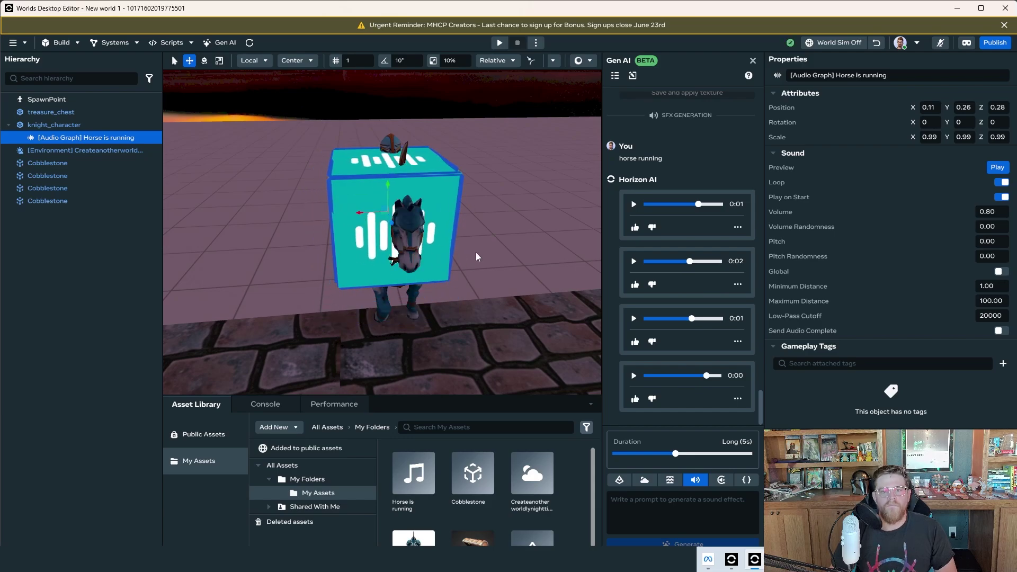
Switch the Gen AI tool to ambient audio generation and set the duration to Medium (60s)
scroll(474, 254, "down", 6)
left_click(724, 483)
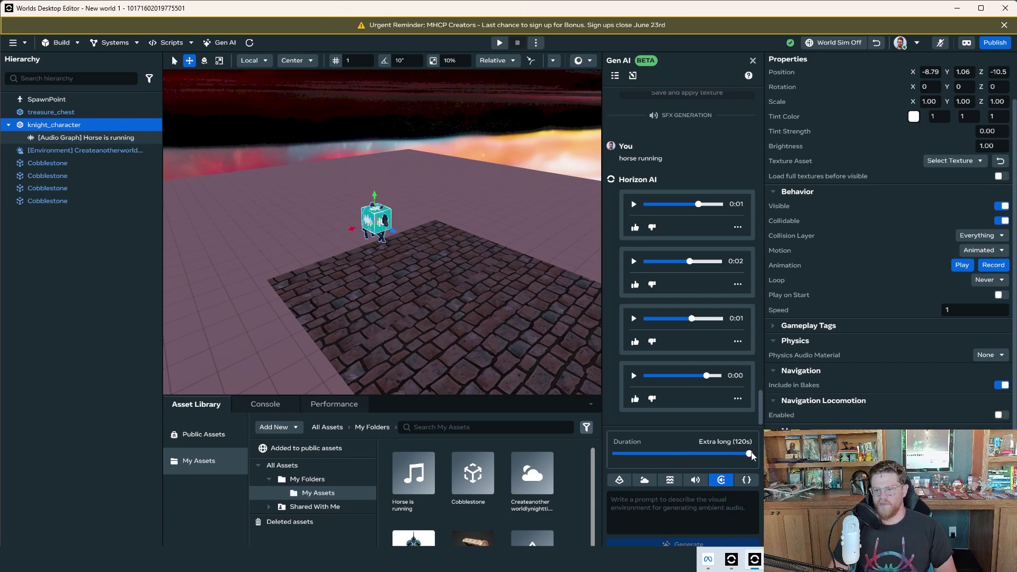
left_click_drag(751, 454, 672, 454)
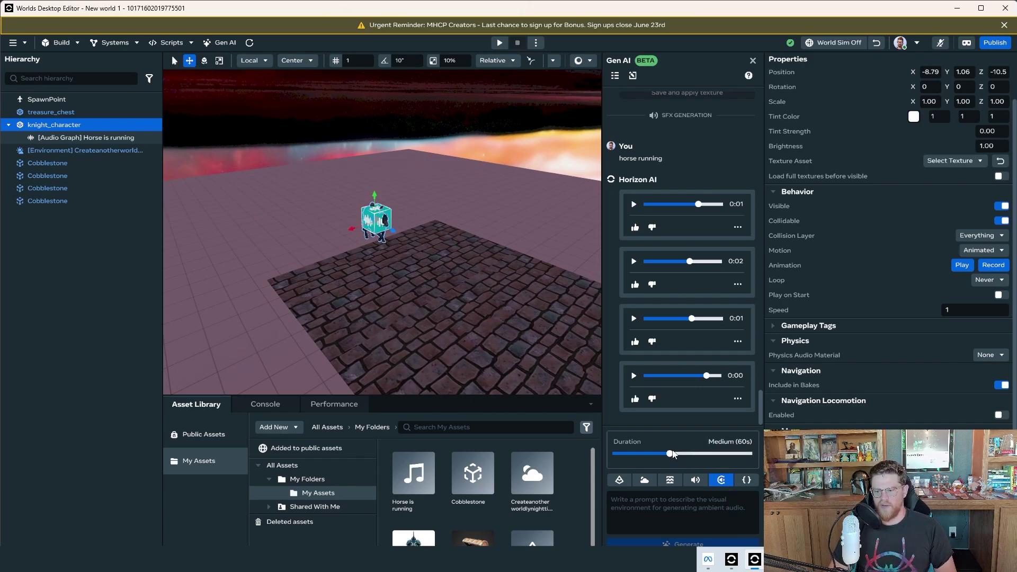
Generate ambient audio from the prompt "Lively village of townspeople enjoying a festival in a medieval time period"
left_click(690, 512)
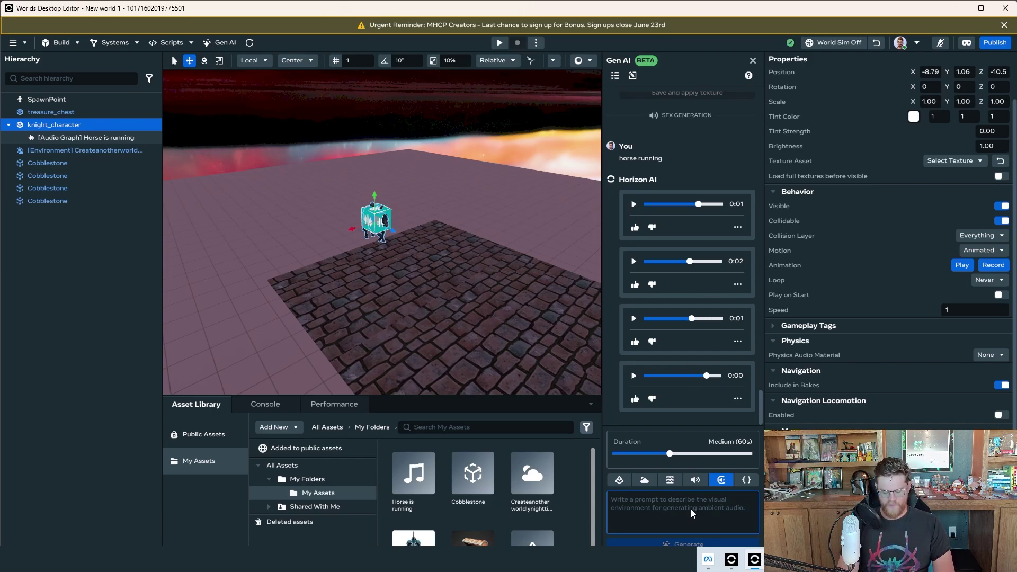
type("Towns")
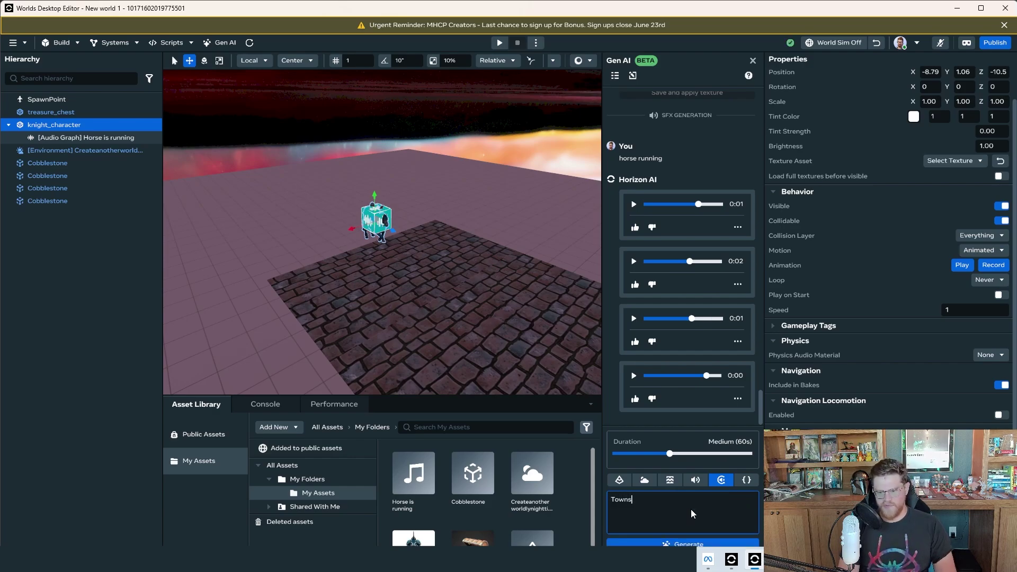
key("BackSpace")
key("BackSpace")
key("BackSpace")
key("BackSpace")
key("BackSpace")
type("L")
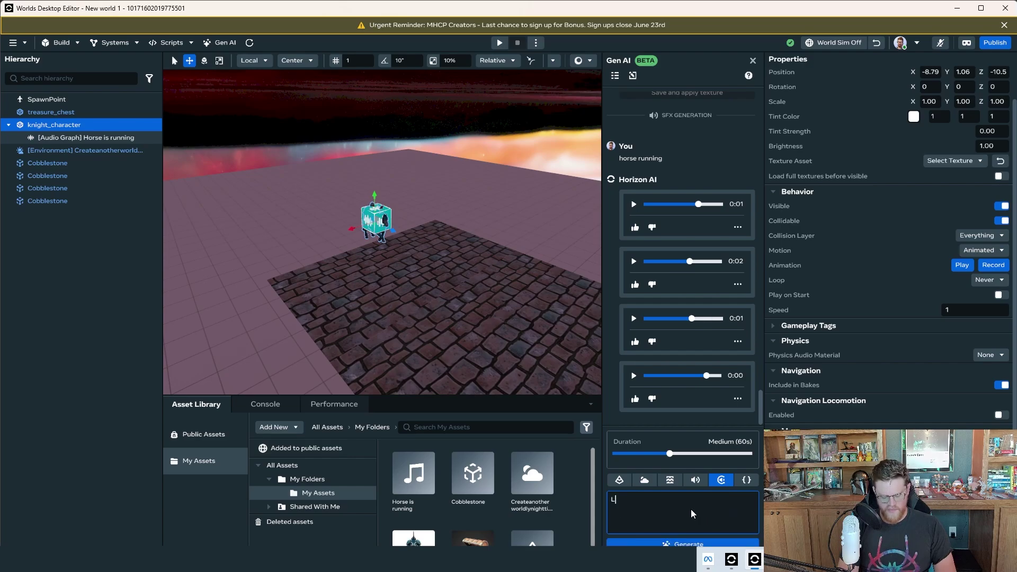
type("ively villa")
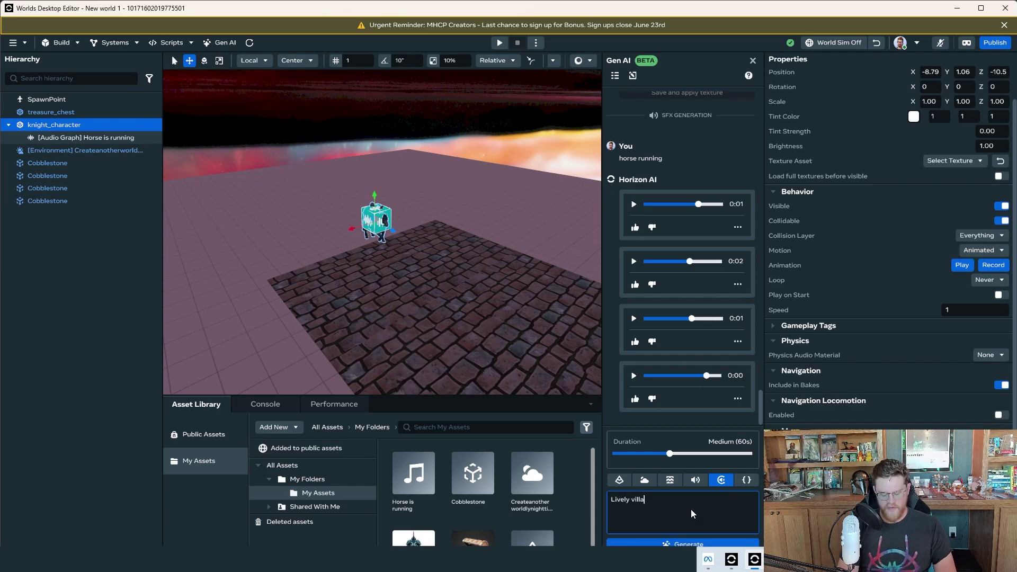
type("ge of to")
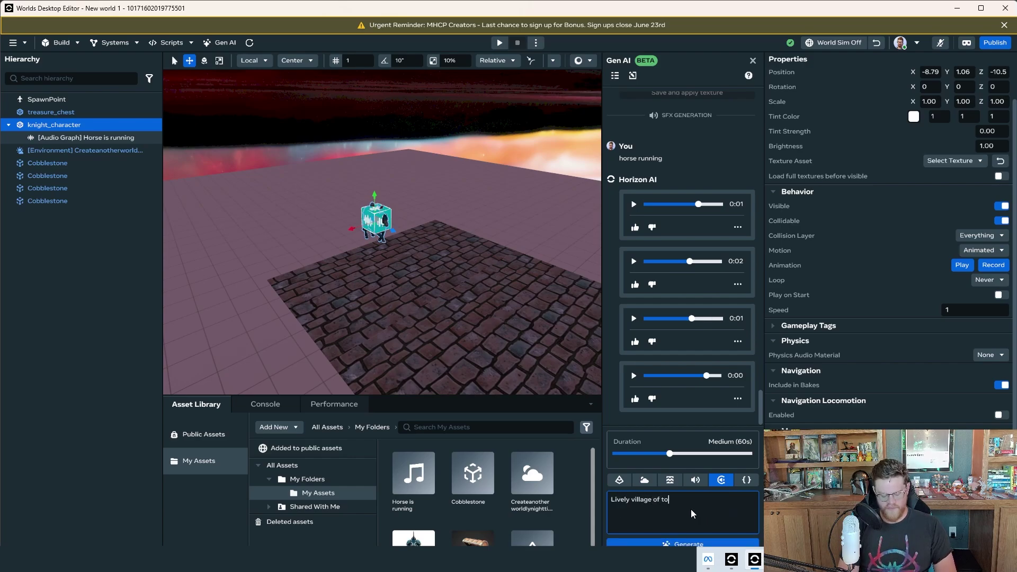
type("wnspeople")
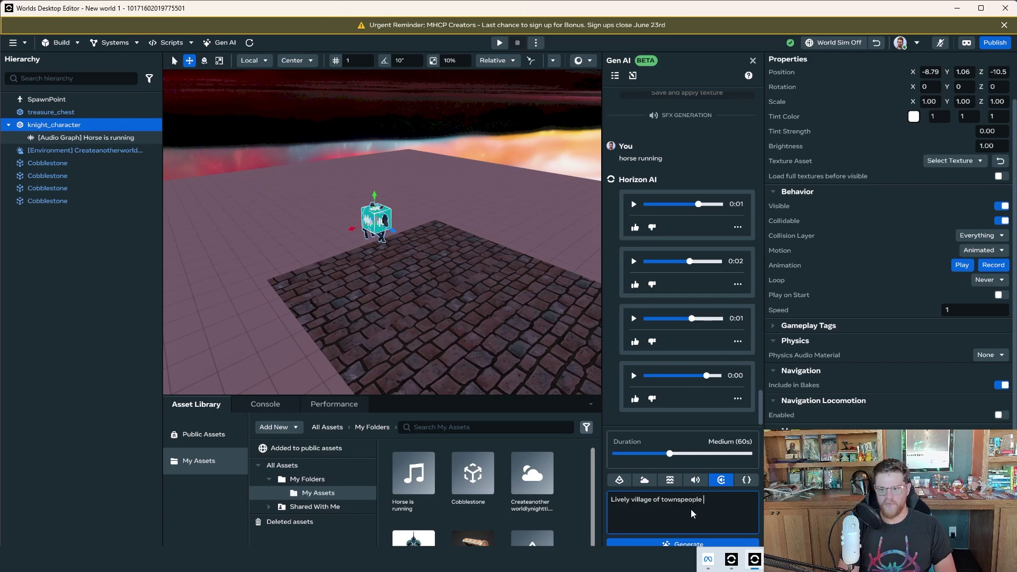
type(" enjoying a fo")
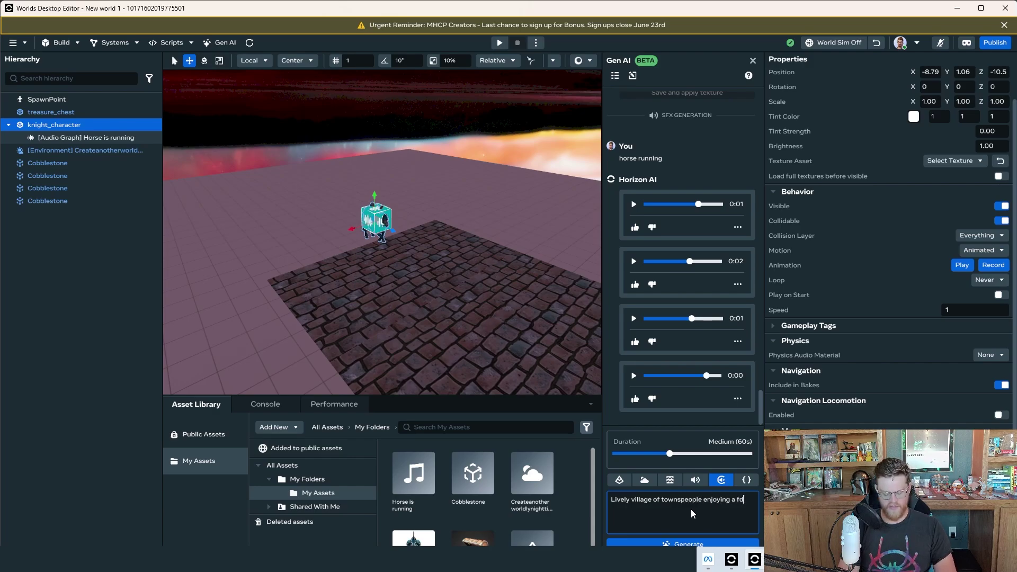
key("BackSpace")
type("estival")
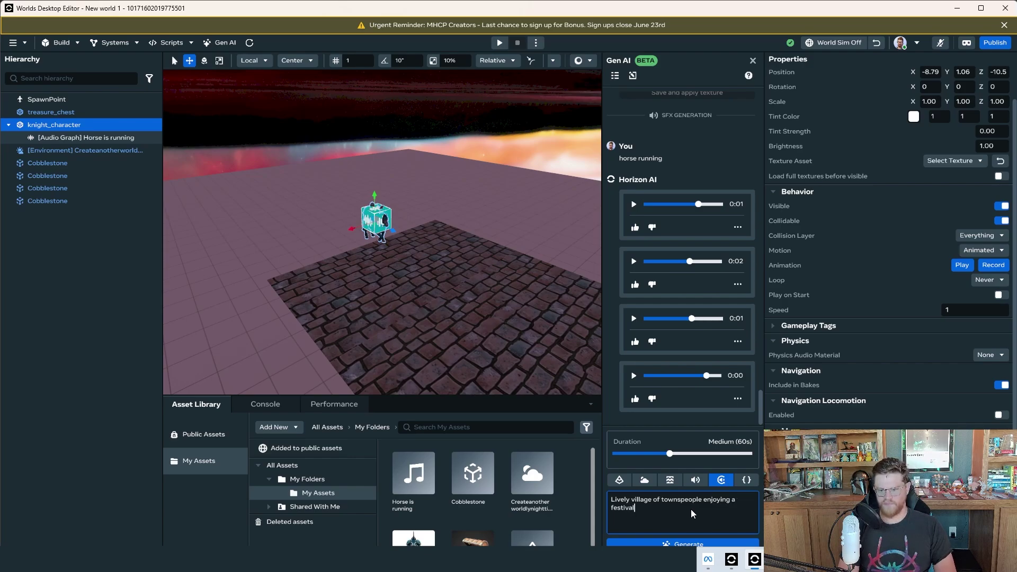
type(" in a medieval time")
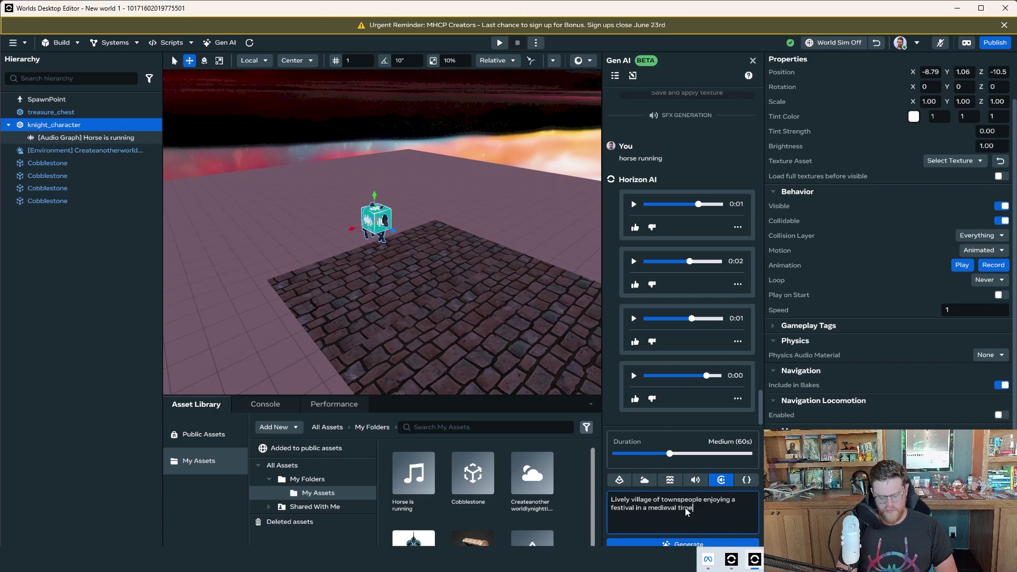
type("d")
left_click(689, 544)
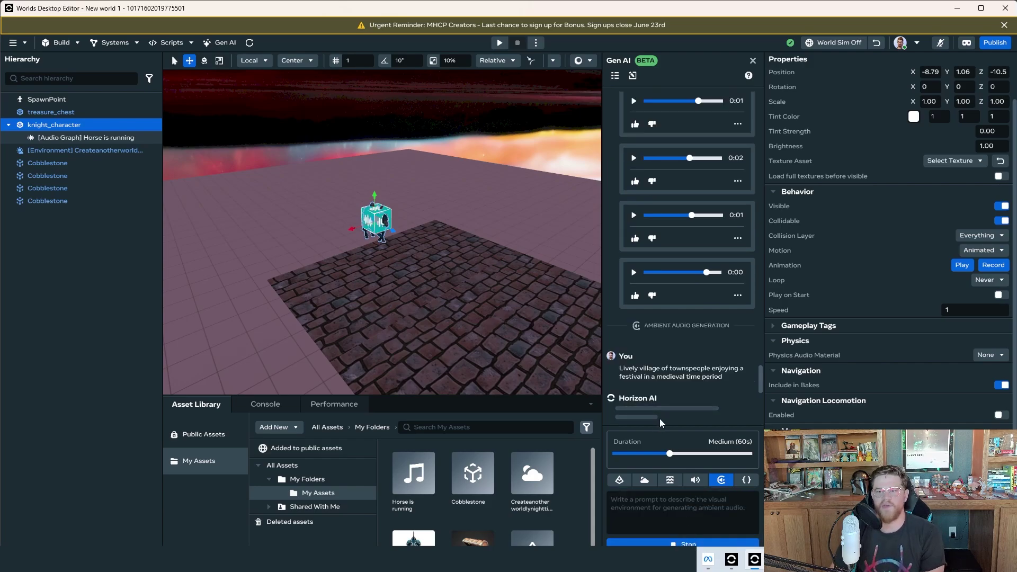
scroll(697, 360, "up", 2)
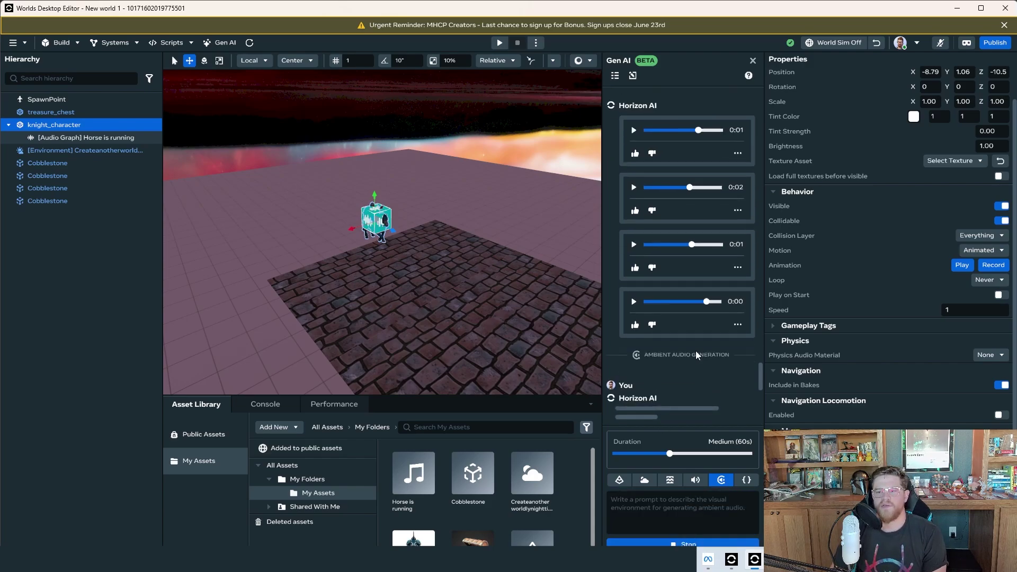
scroll(697, 355, "up", 6)
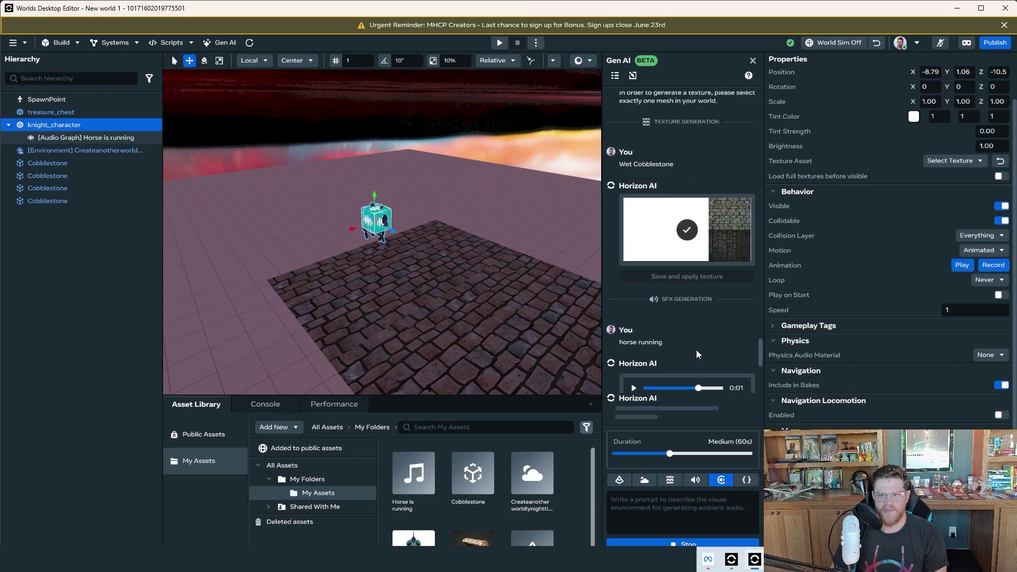
scroll(697, 355, "down", 8)
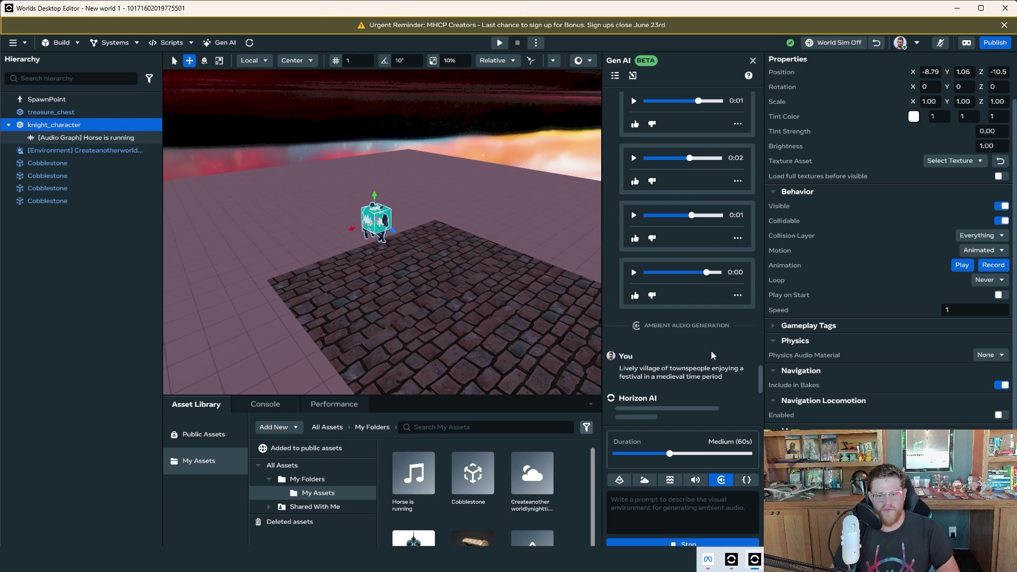
left_click_drag(311, 288, 333, 220, "alt")
scroll(332, 224, "up", 6)
scroll(269, 229, "down", 5)
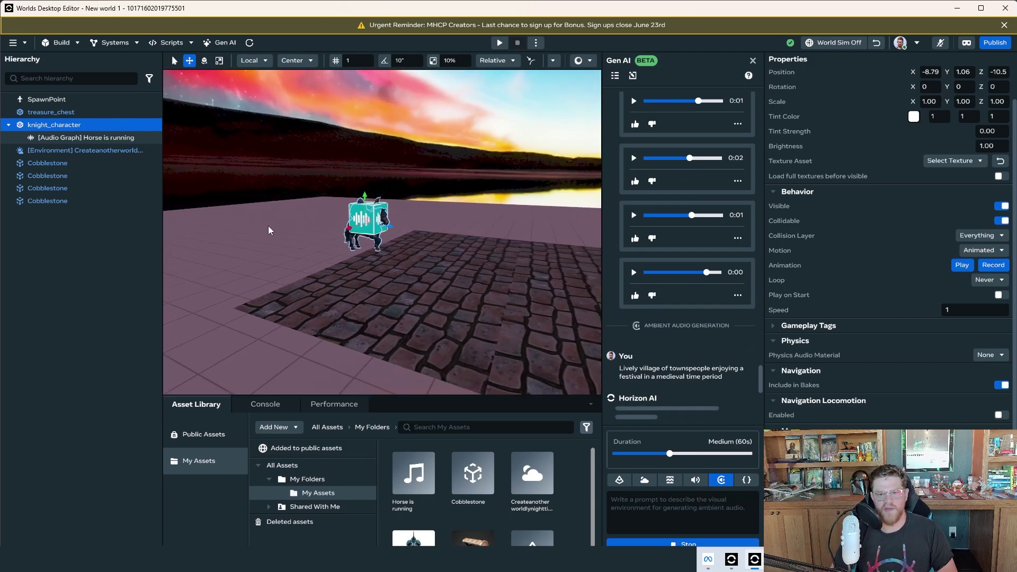
scroll(423, 258, "down", 3)
left_click(496, 303)
left_click_drag(496, 304, 795, 295, "alt")
key("e")
left_click_drag(523, 276, 505, 233)
key("w")
Create a template asset named "tiled floor" in My Assets from all four Cobblestone tiles
left_click(71, 172)
left_click(72, 168, "shift")
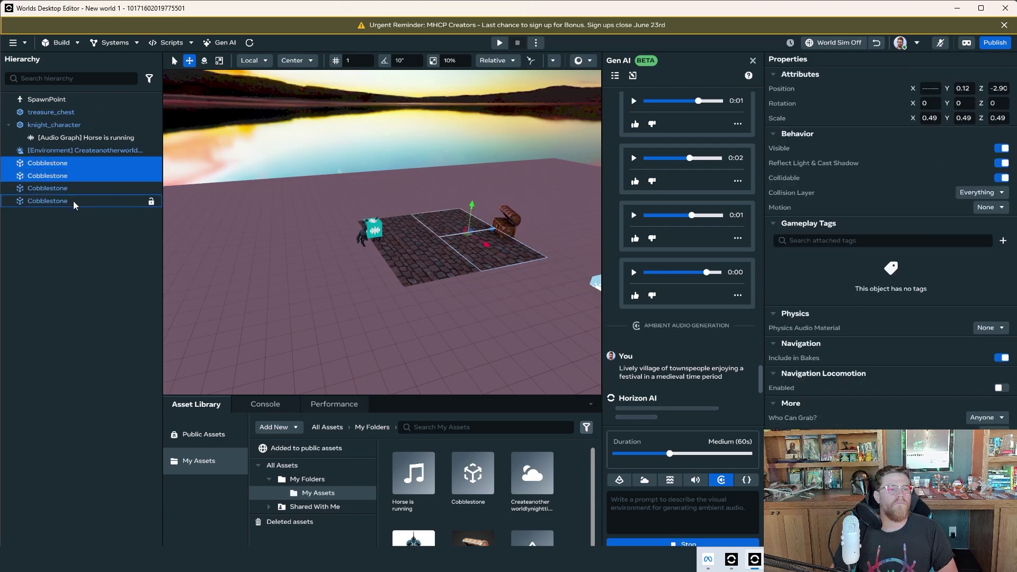
left_click(74, 205, "shift")
left_click(79, 165, "ctrl")
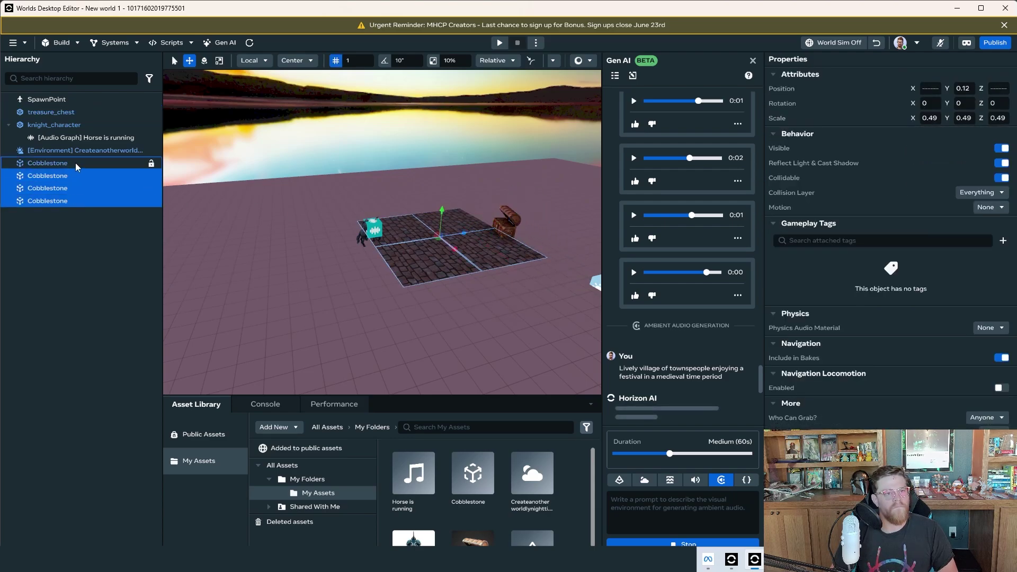
right_click(79, 168)
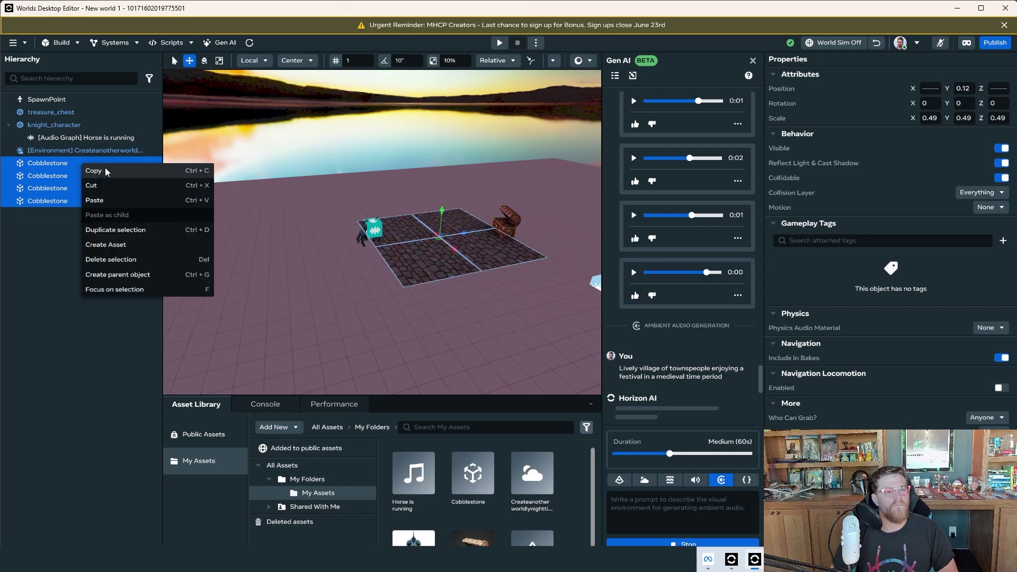
left_click(133, 246)
left_click(434, 242)
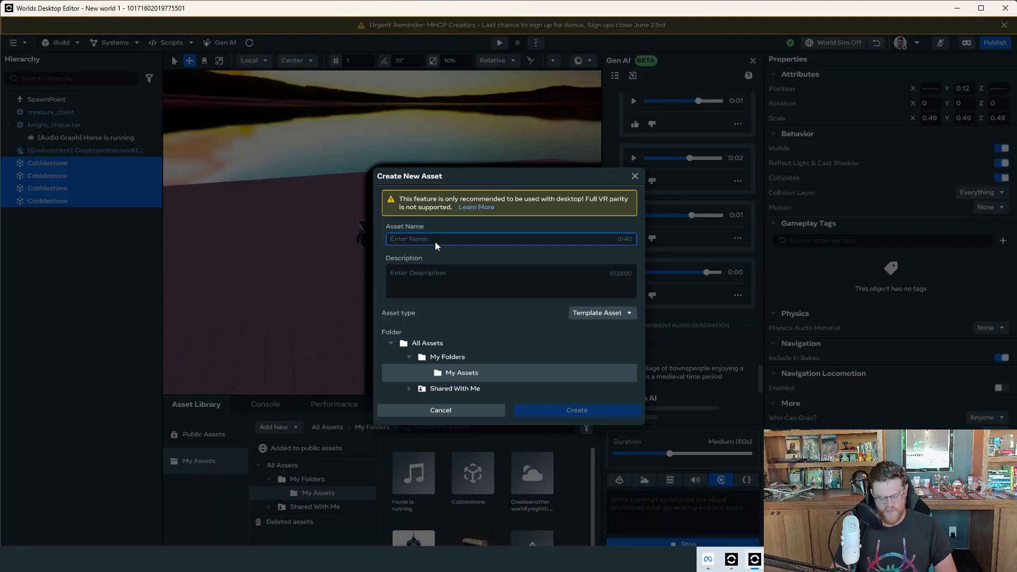
type("tiled floor")
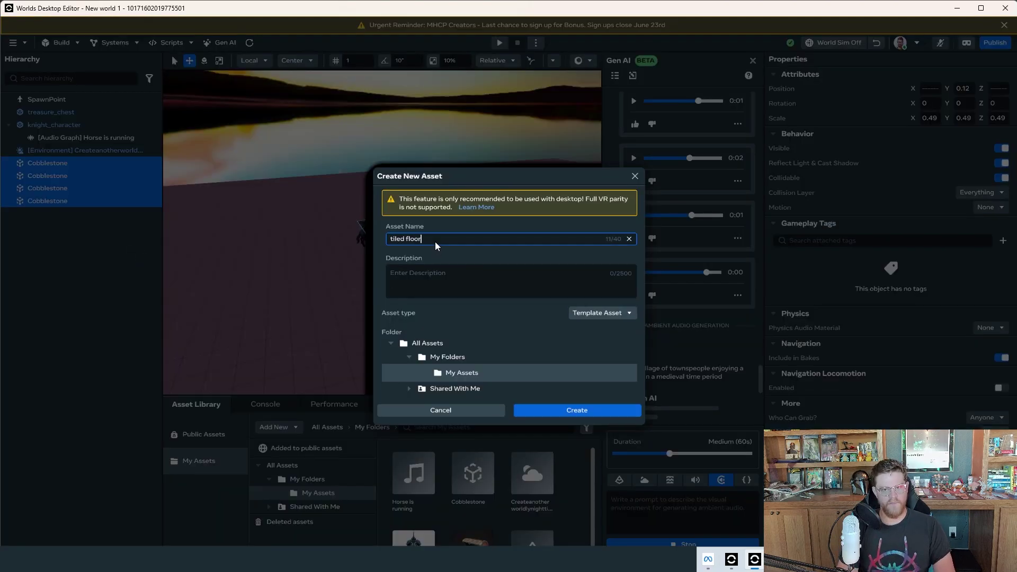
left_click(583, 412)
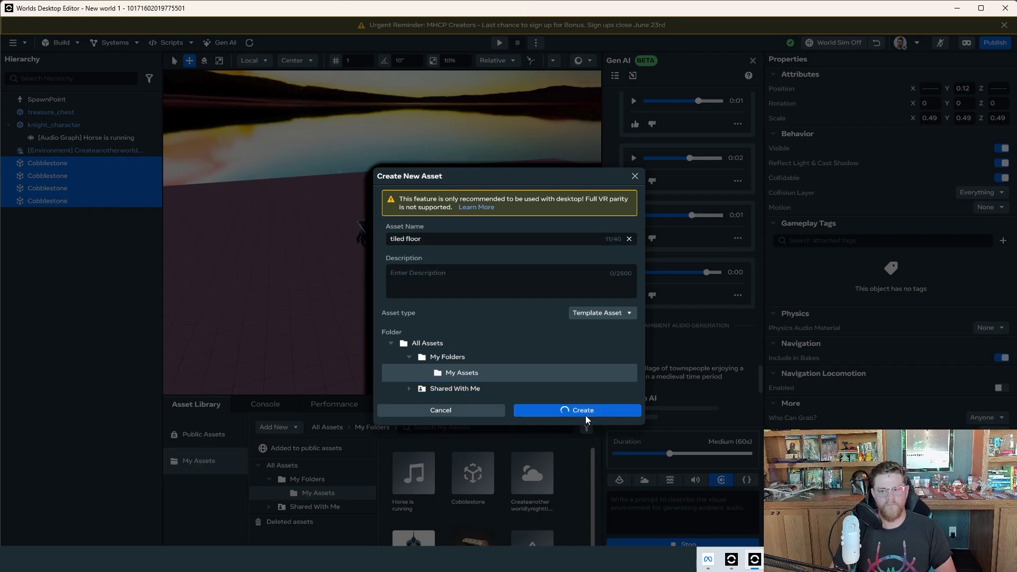
left_click(634, 176)
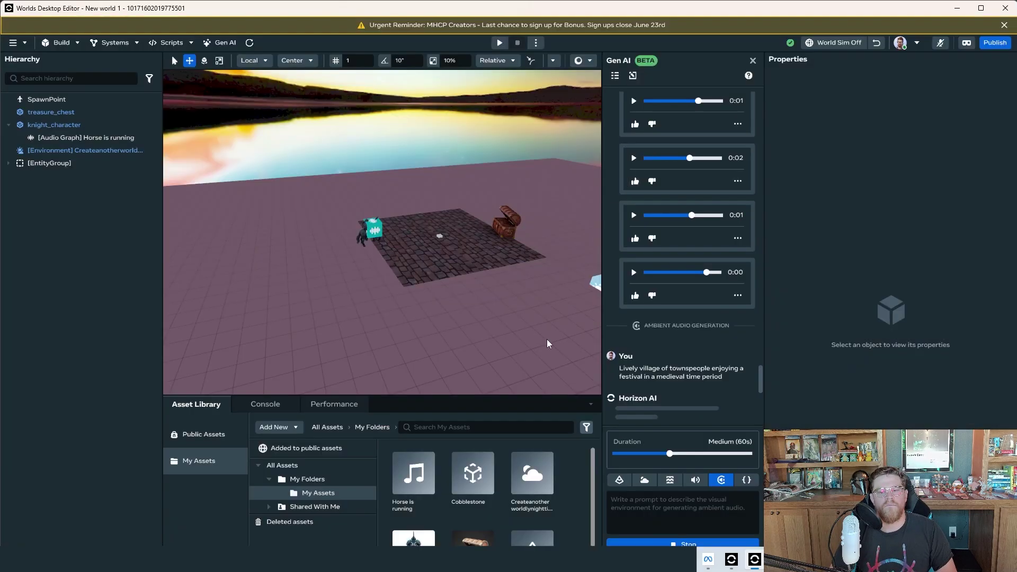
left_click(31, 163)
left_click(8, 164)
left_click(9, 164)
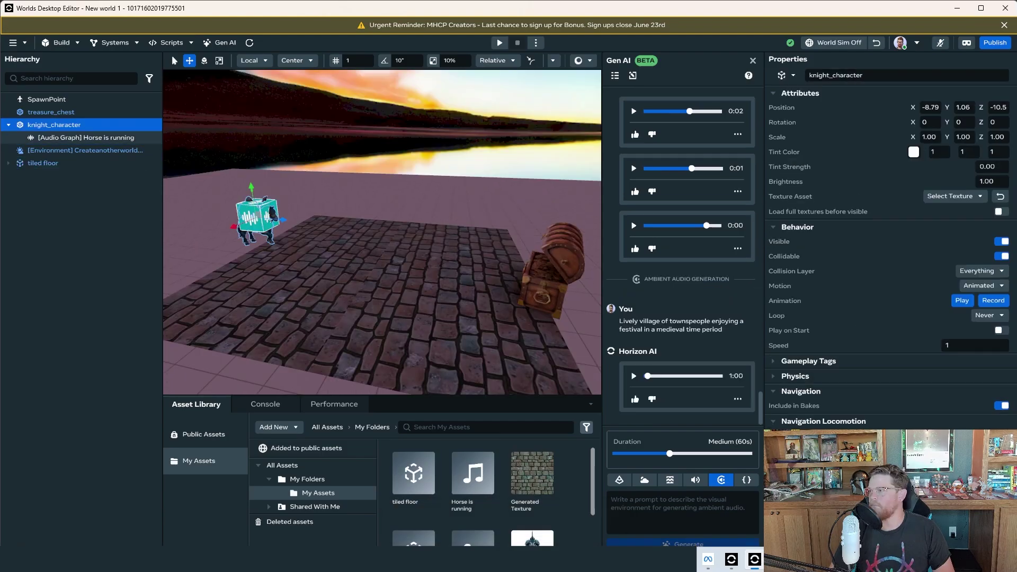
Listen to the generated festival ambient audio and save it to the asset library
left_click(634, 376)
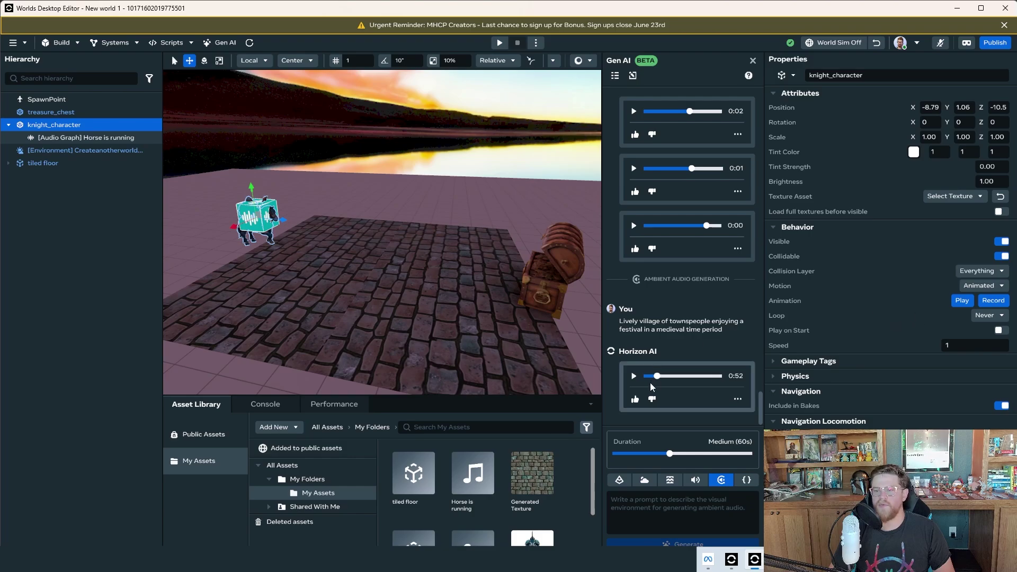
left_click(737, 399)
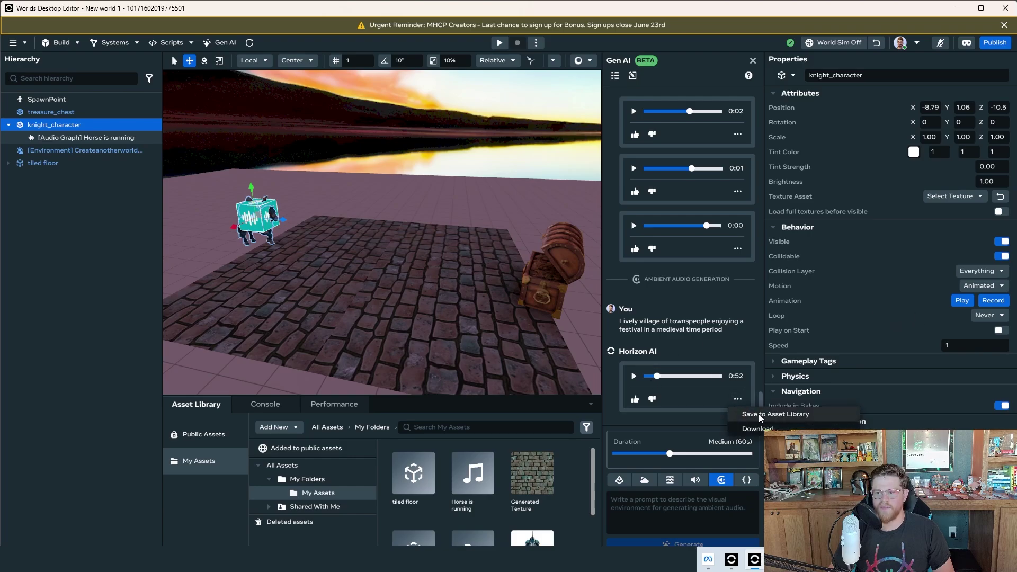
left_click(764, 415)
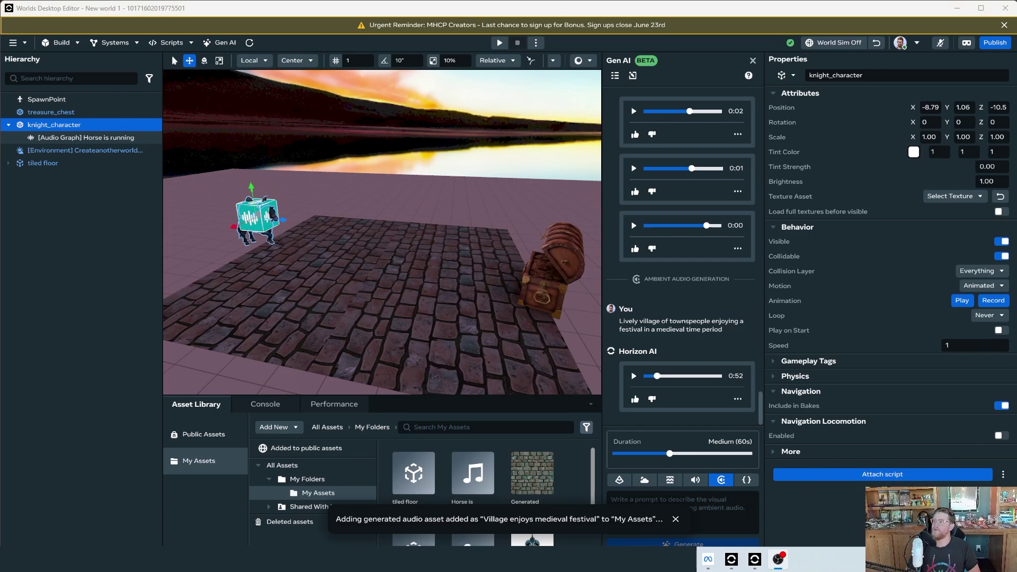
Attach the MoveForward:MoveForward script to the knight and set the script's speed to 0.5
left_click(870, 475)
left_click(31, 128)
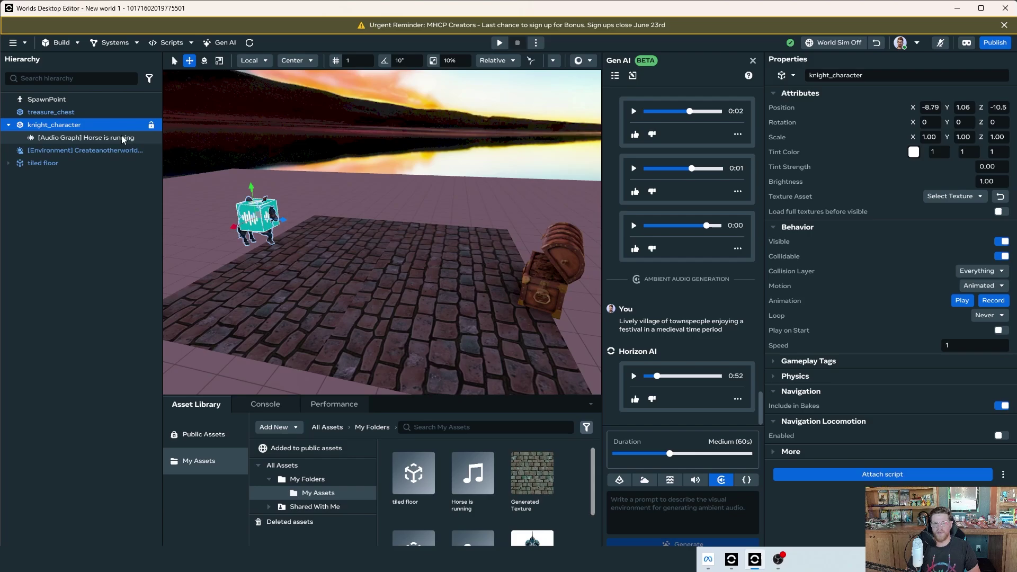
left_click(875, 474)
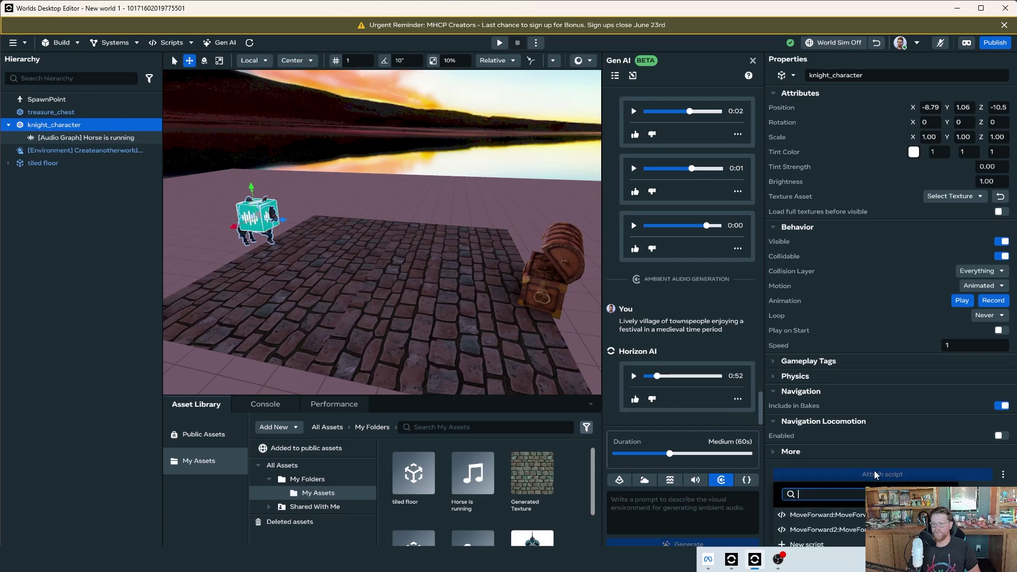
left_click(858, 515)
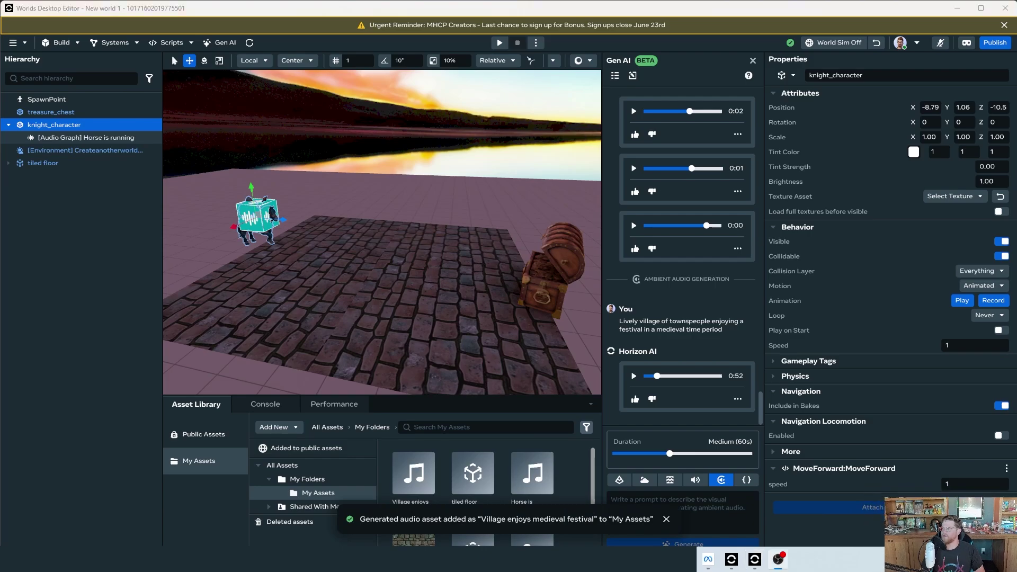
left_click(953, 482)
type(".")
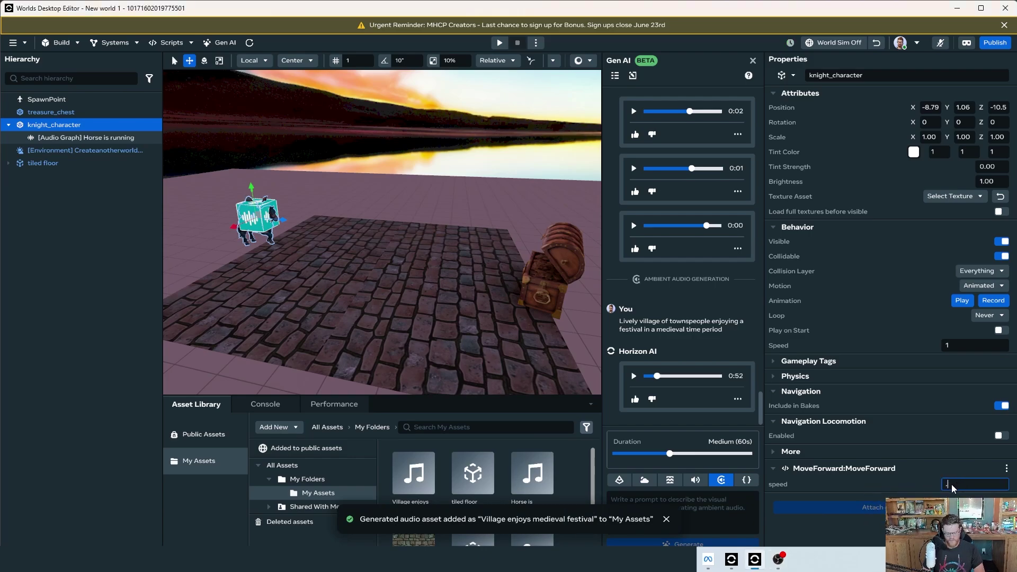
type("5")
key("Return")
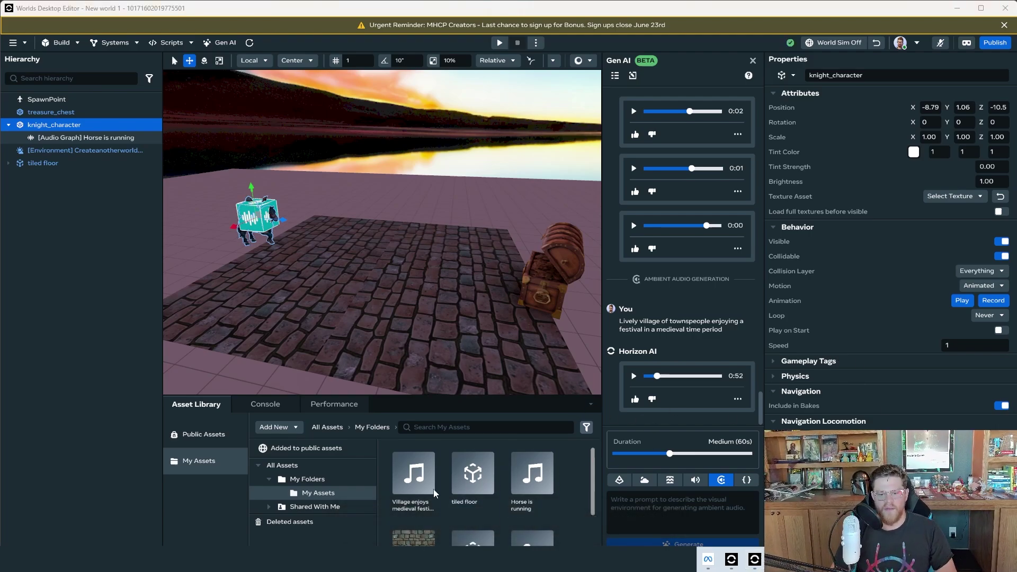
Place the Village enjoys medieval festival audio on the cobblestone floor, raised to about Y 0.64, and enable Play on Start
left_click_drag(434, 493, 415, 277)
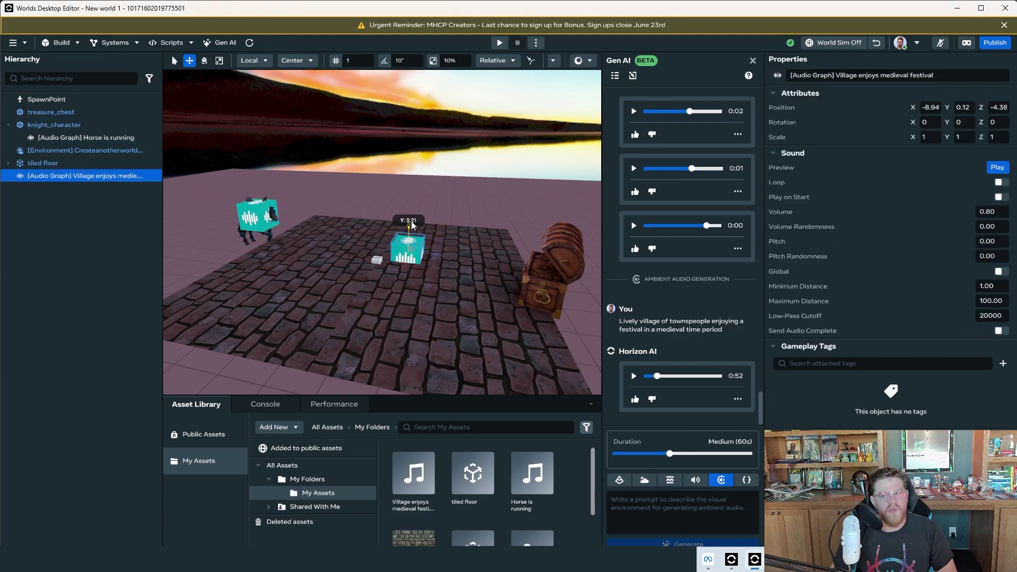
left_click(1000, 197)
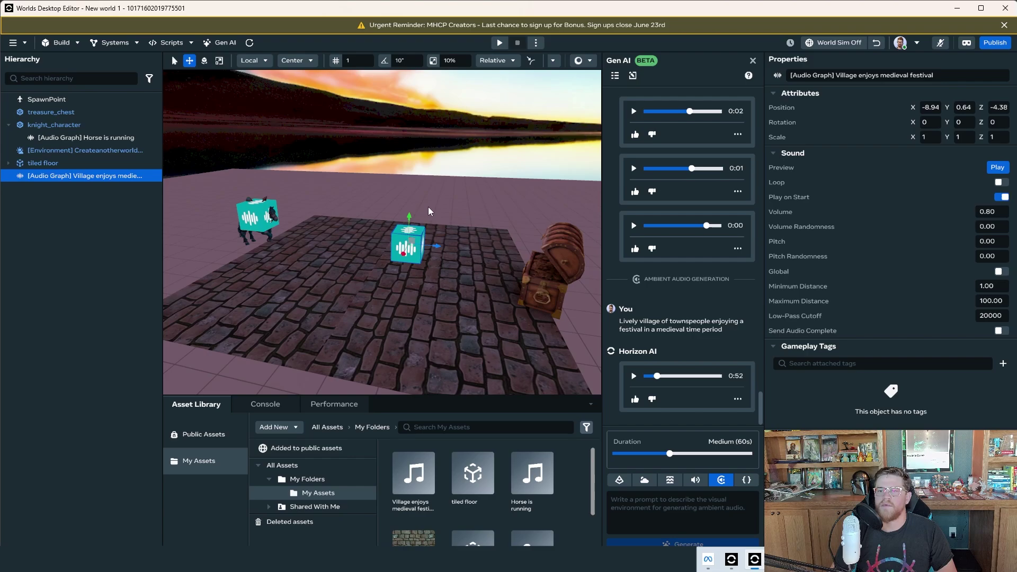
Set the volume of the Village enjoys medieval festival audio to 0.5
left_click(462, 233)
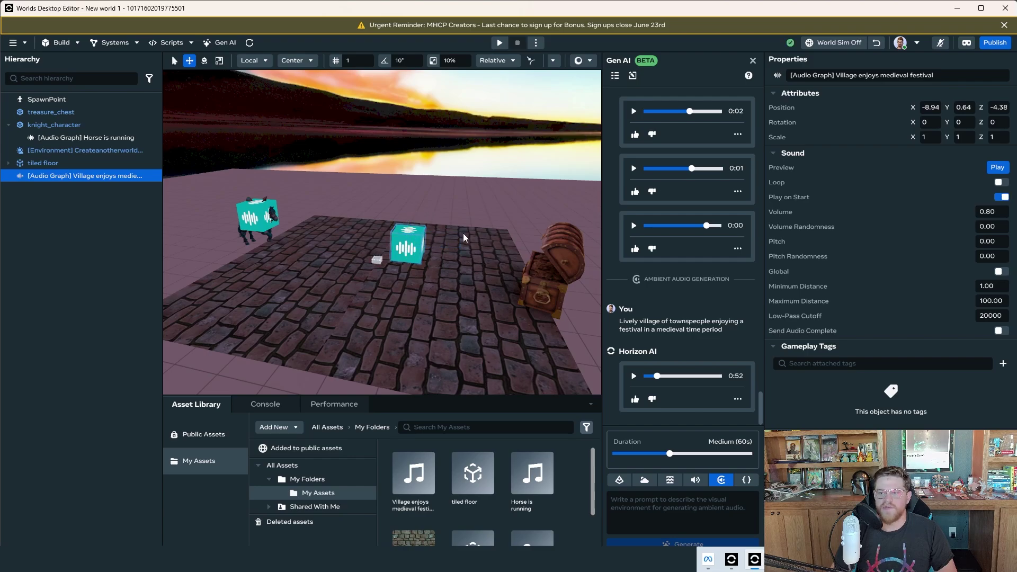
left_click(415, 239)
left_click(416, 243)
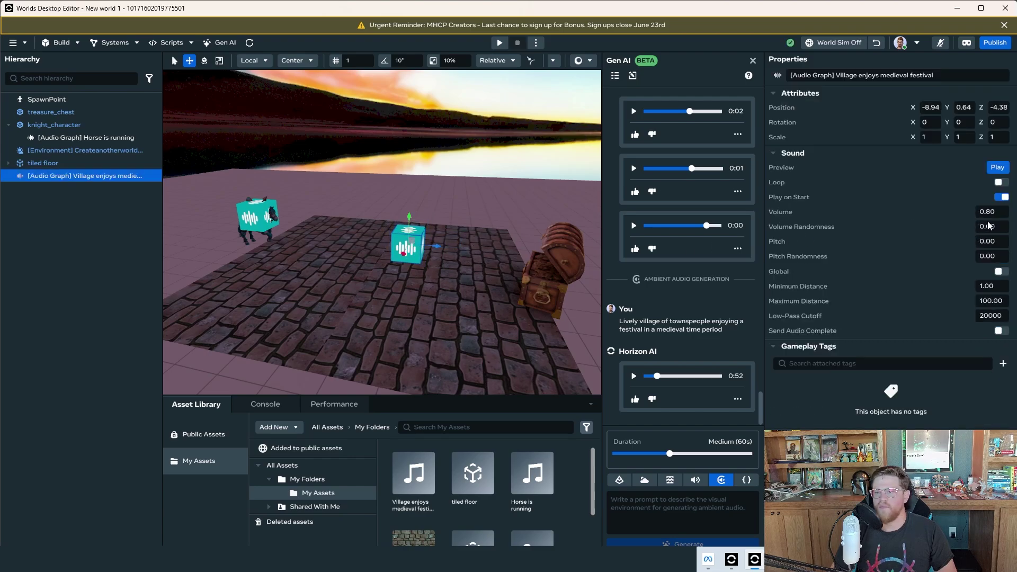
left_click(1000, 212)
type("0.5")
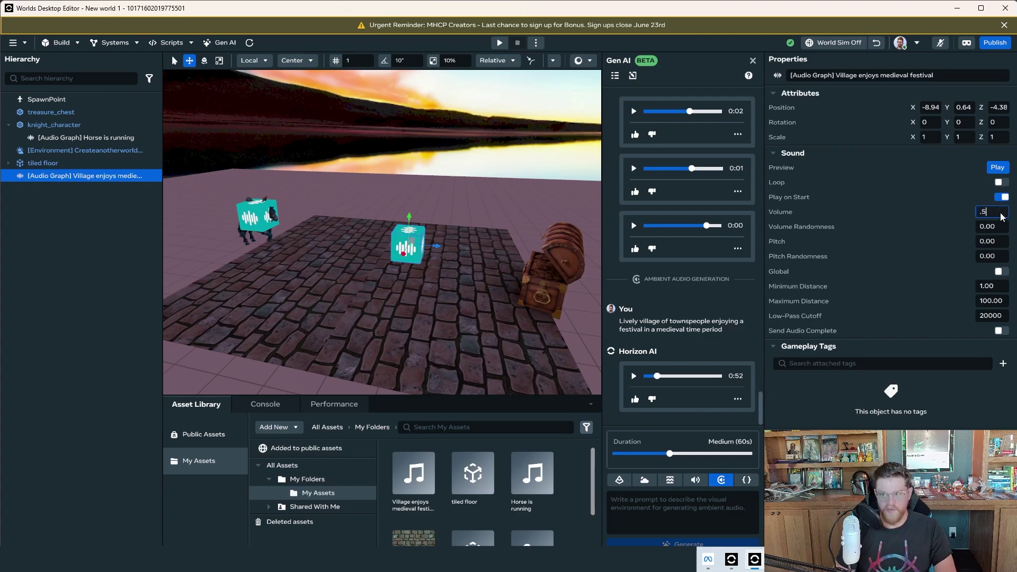
key("Return")
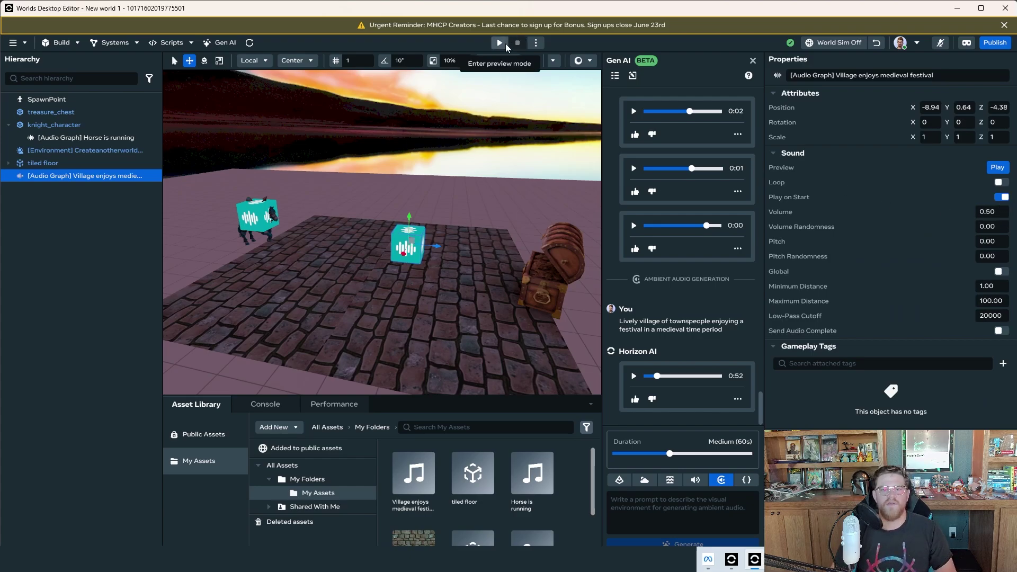
Review the properties of the knight, its horse running sound and the village festival audio, and look over the whole scene
left_click(252, 204)
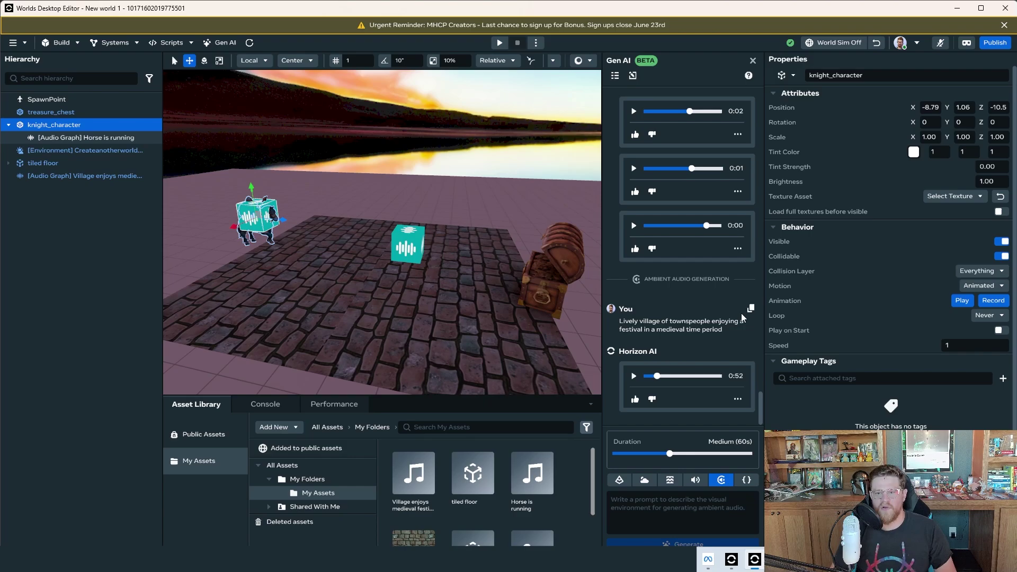
left_click(86, 139)
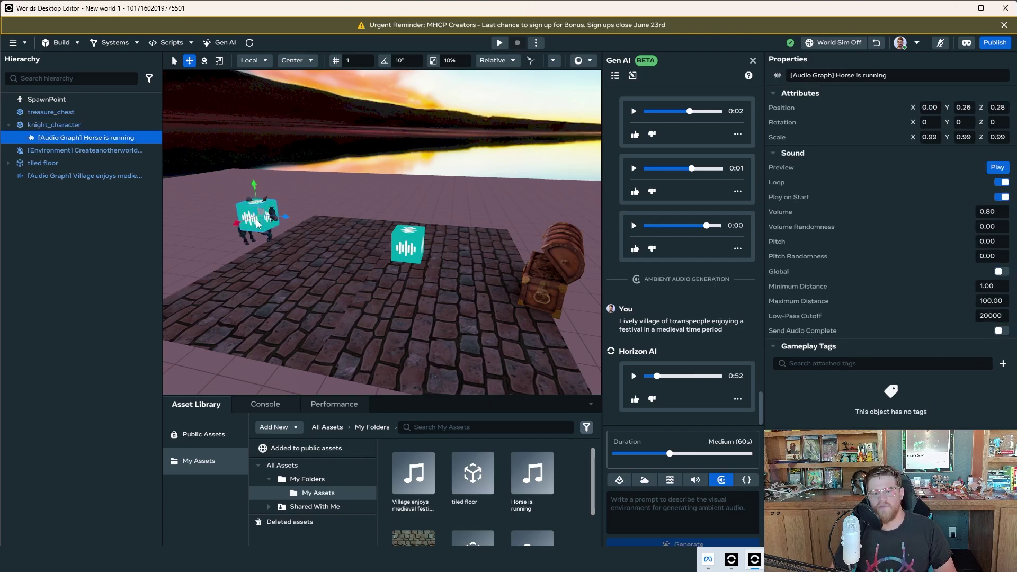
left_click(414, 249)
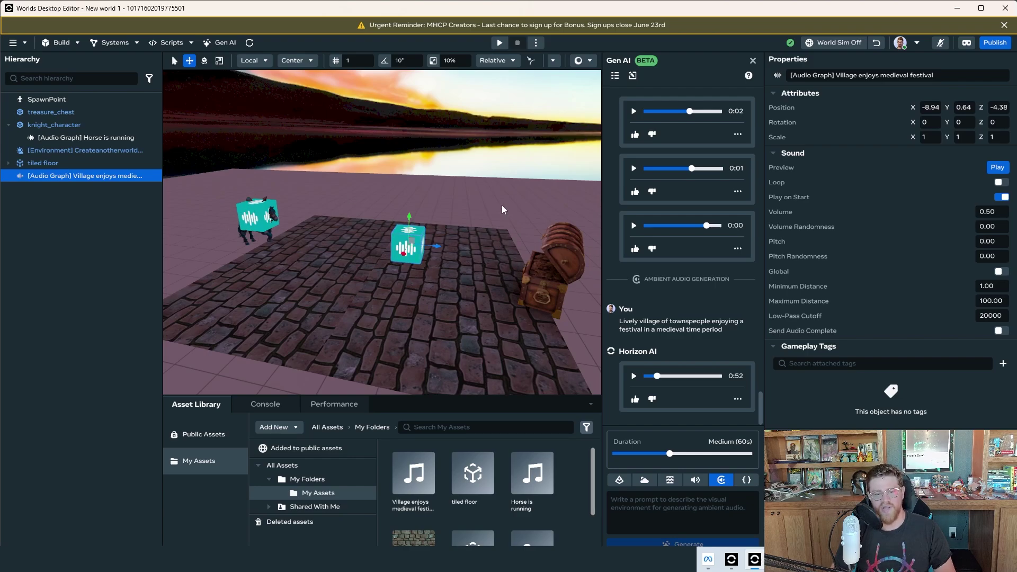
left_click(381, 297)
left_click(477, 186)
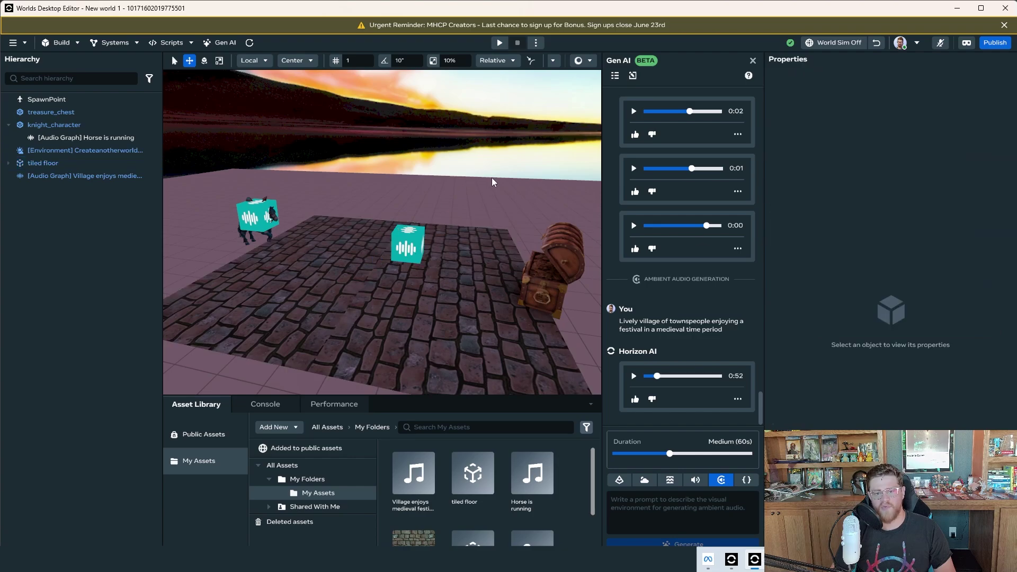
scroll(462, 182, "up", 5)
scroll(466, 183, "down", 3)
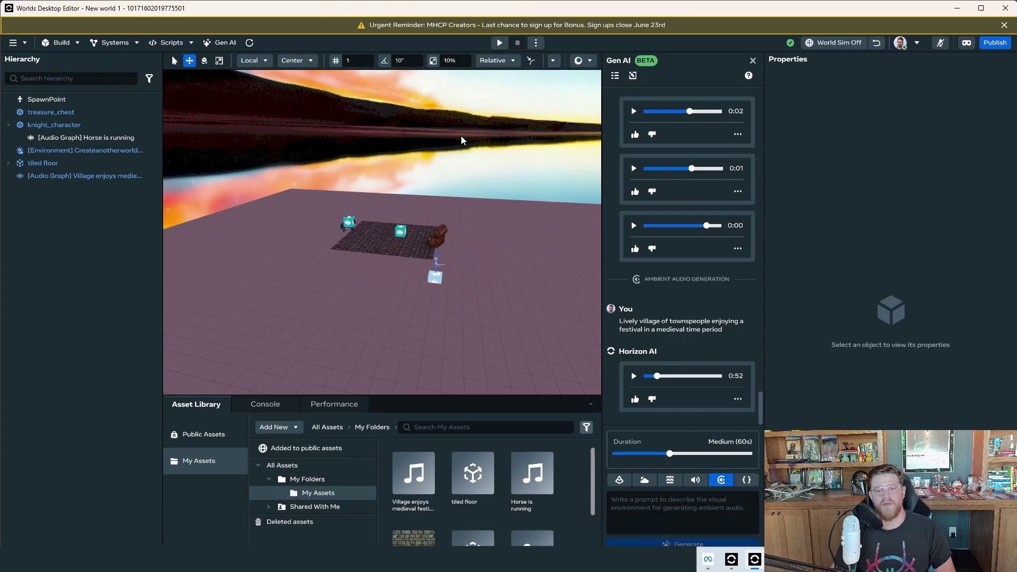
scroll(438, 228, "up", 2)
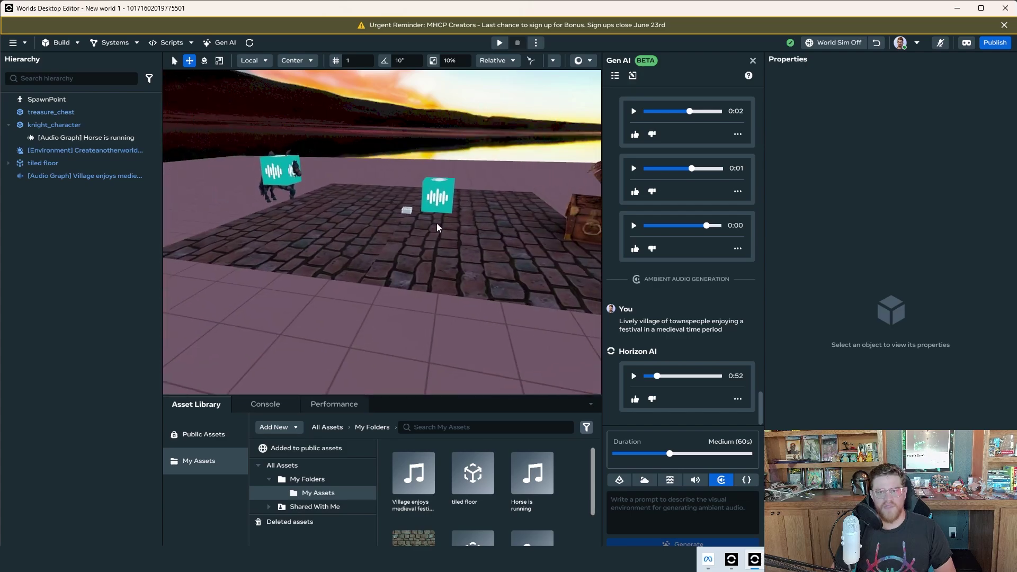
Preview the world, walking the avatar around the moving knight and the cobblestone floor to test the script and sounds, and end the preview
left_click(499, 43)
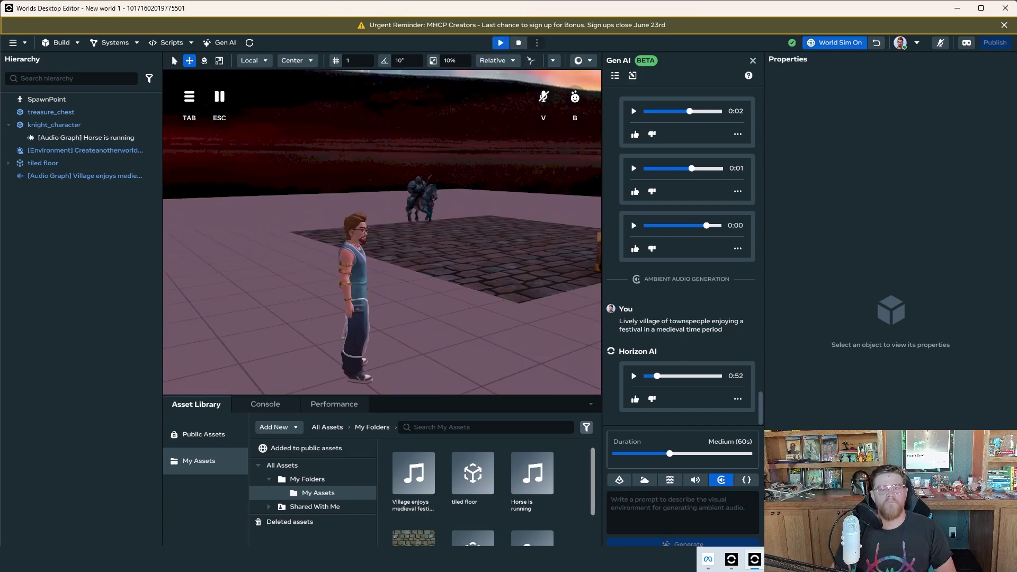
key("w")
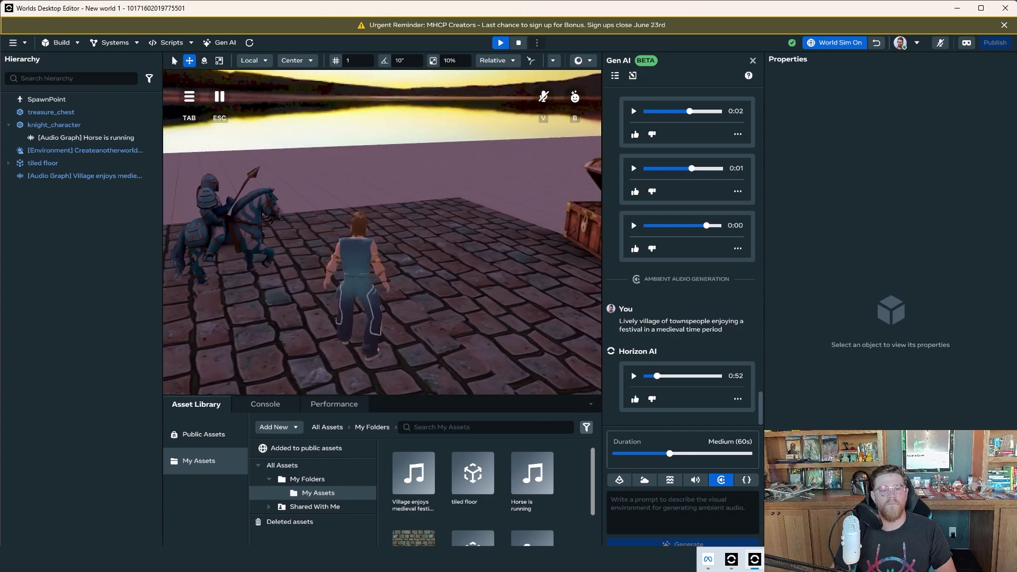
key("w")
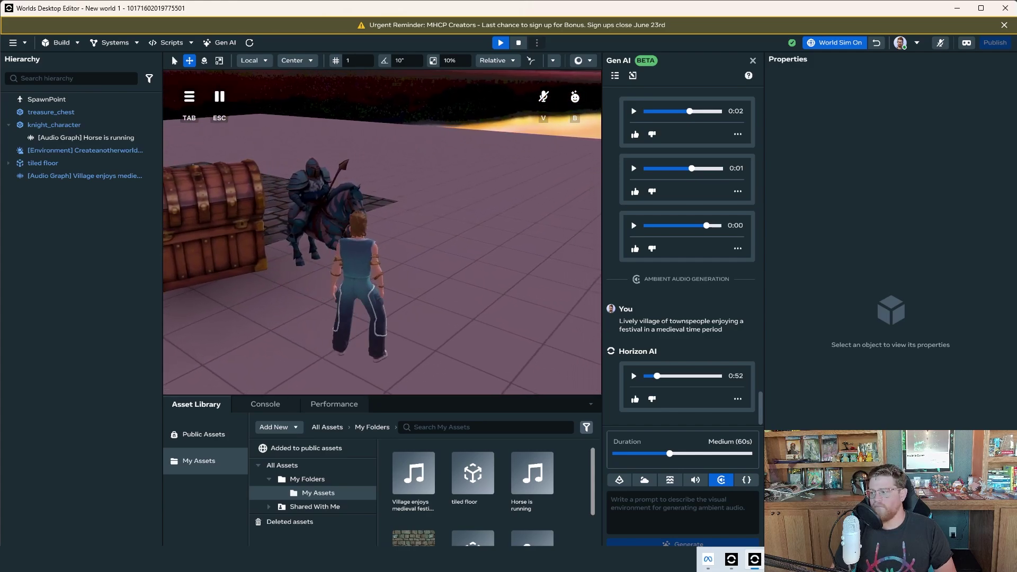
key("w")
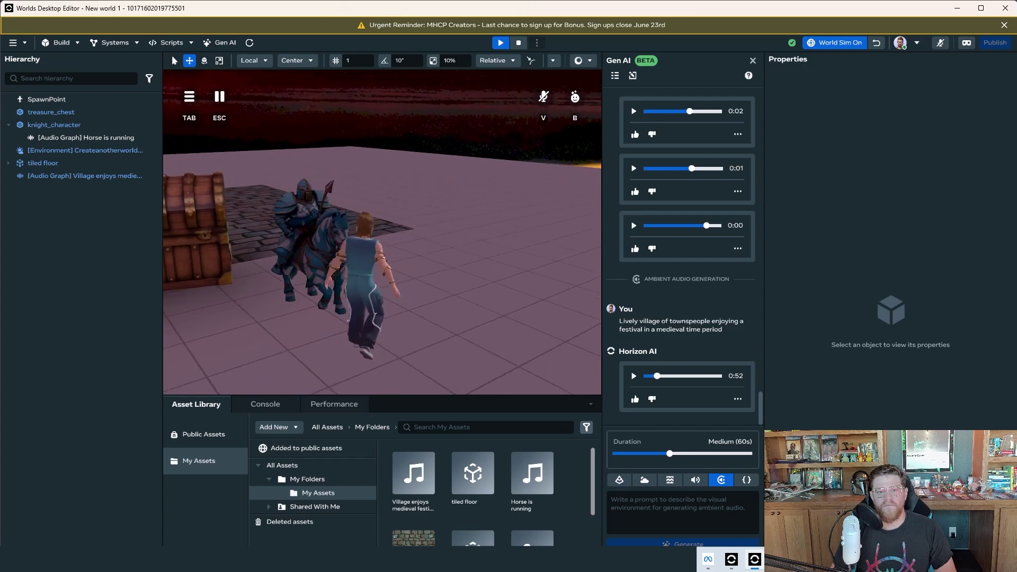
key("w")
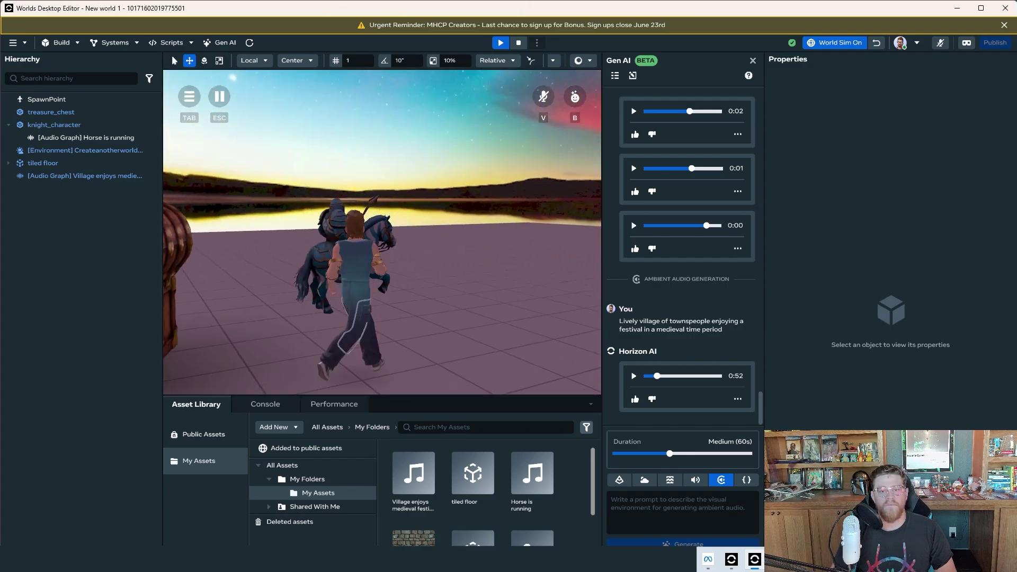
key("w")
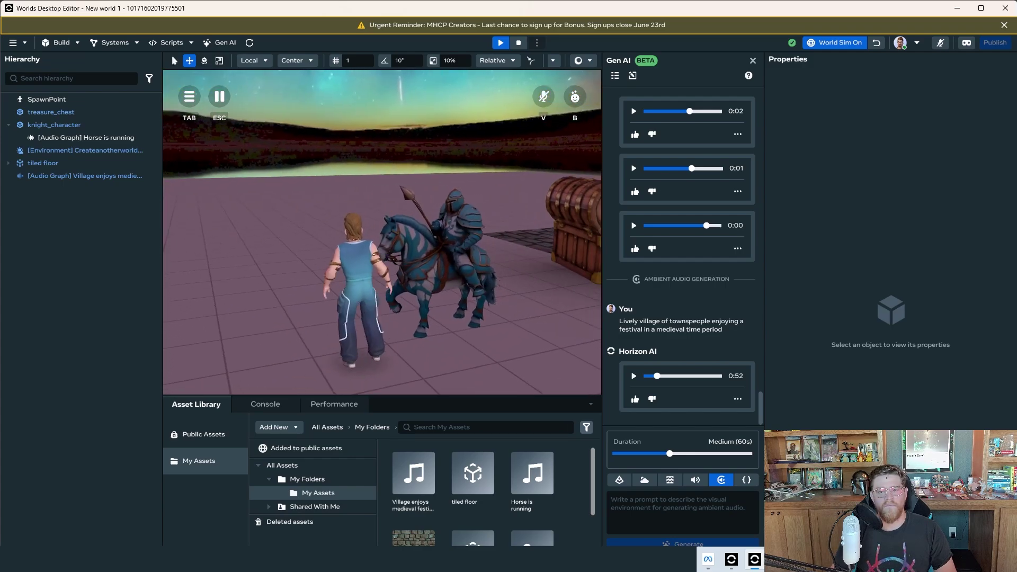
left_click(500, 43)
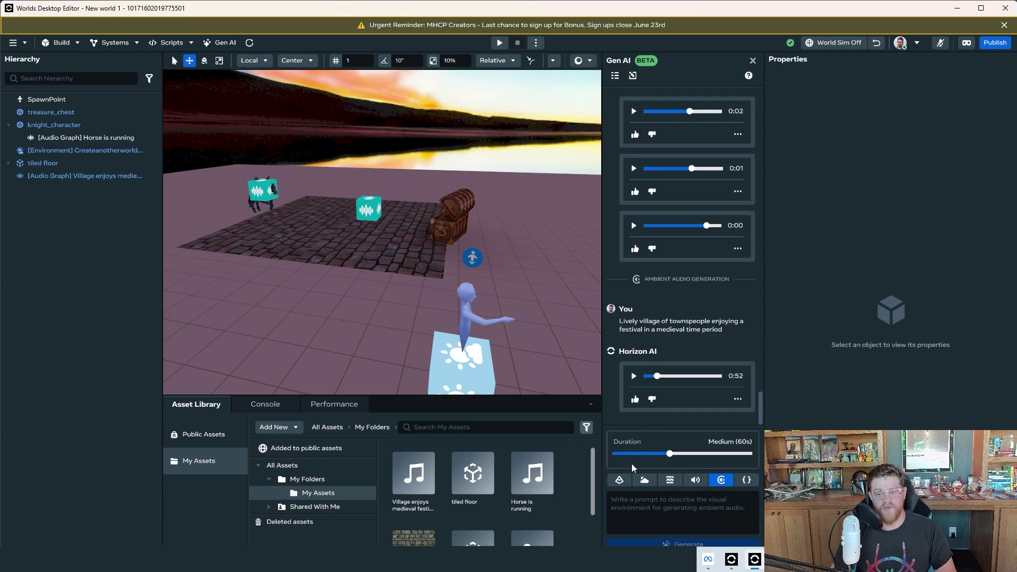
Go through the Gen AI generation modes from mesh, sky and texture to sound effects, ambient audio and scripting
left_click(620, 480)
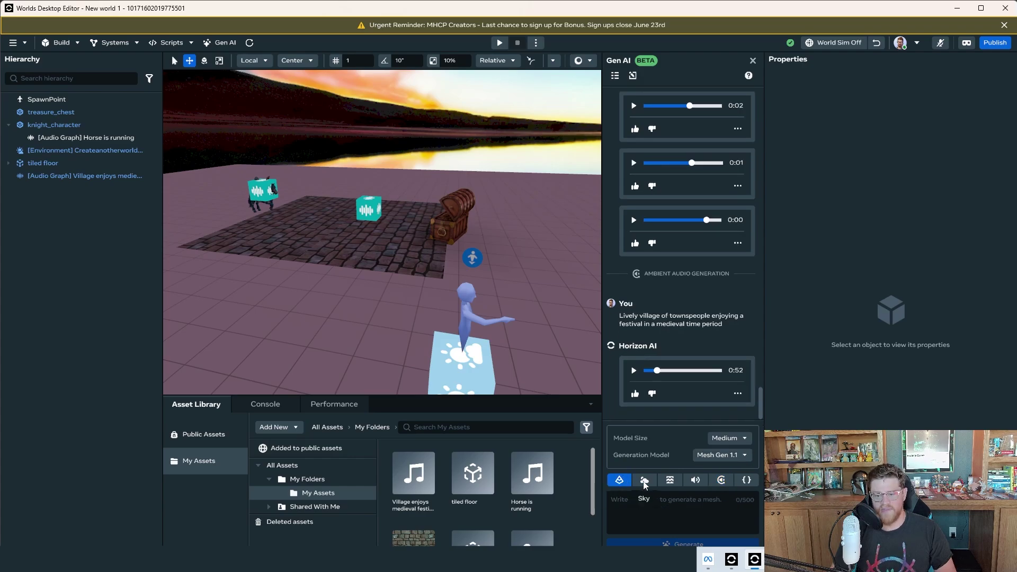
left_click(645, 483)
left_click(671, 483)
left_click(702, 483)
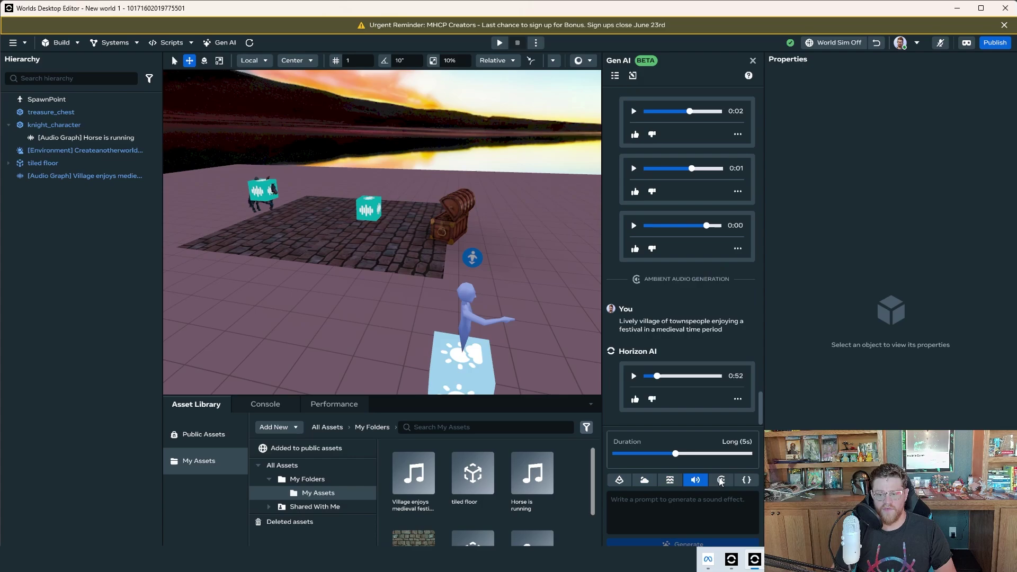
left_click(721, 481)
left_click(747, 481)
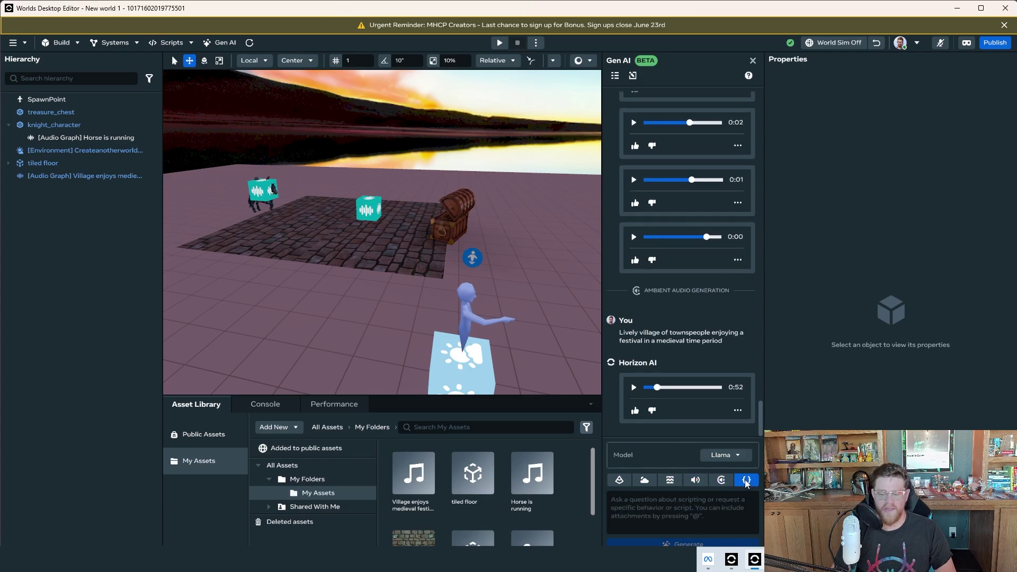
Lower the Horse is running sound on the knight to about Y -0.32 and inspect it from both sides
middle_click_drag(365, 191, 519, 240)
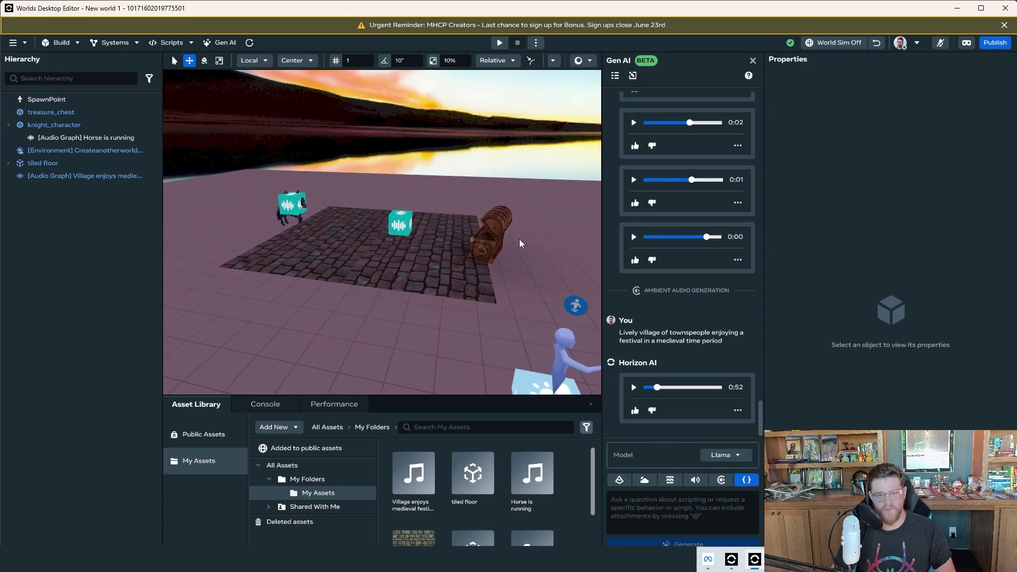
right_click_drag(520, 240, 414, 233)
middle_click_drag(414, 233, 286, 236)
right_click_drag(451, 235, 387, 236)
middle_click_drag(535, 246, 202, 225)
middle_click_drag(465, 224, 449, 223)
left_click_drag(449, 223, 422, 255, "alt")
left_click(418, 244)
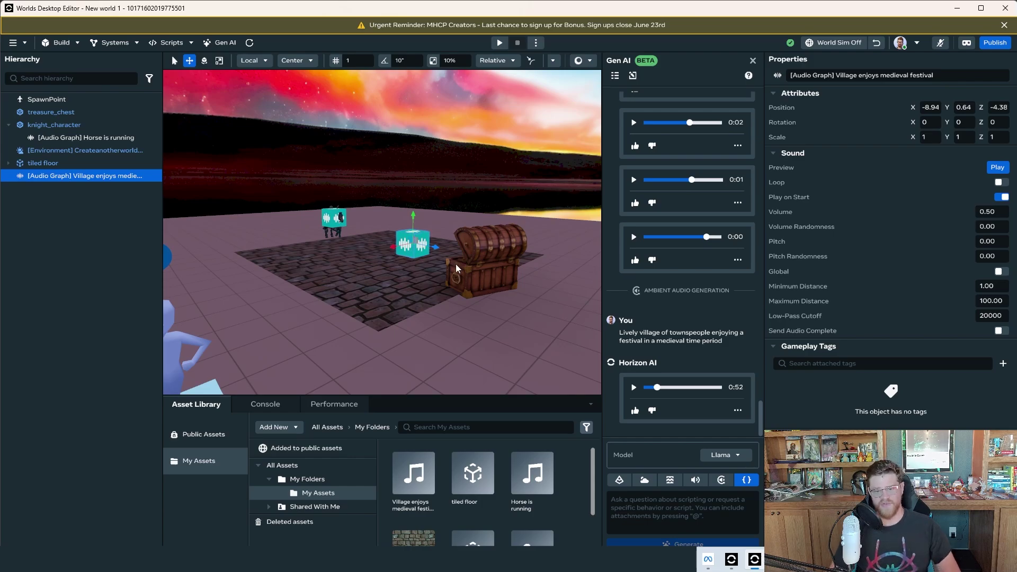
left_click(333, 214)
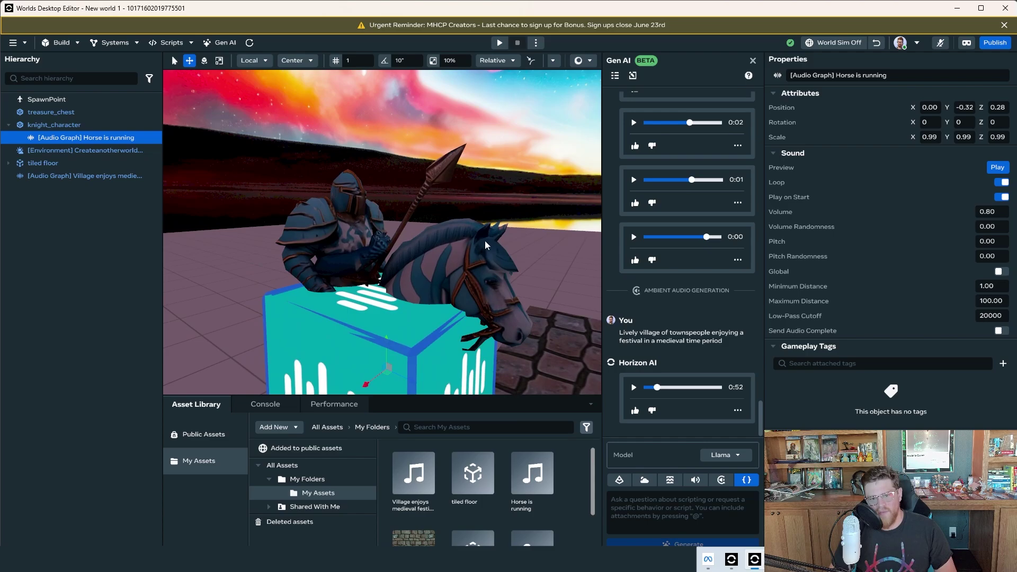
left_click_drag(485, 241, 440, 261, "alt")
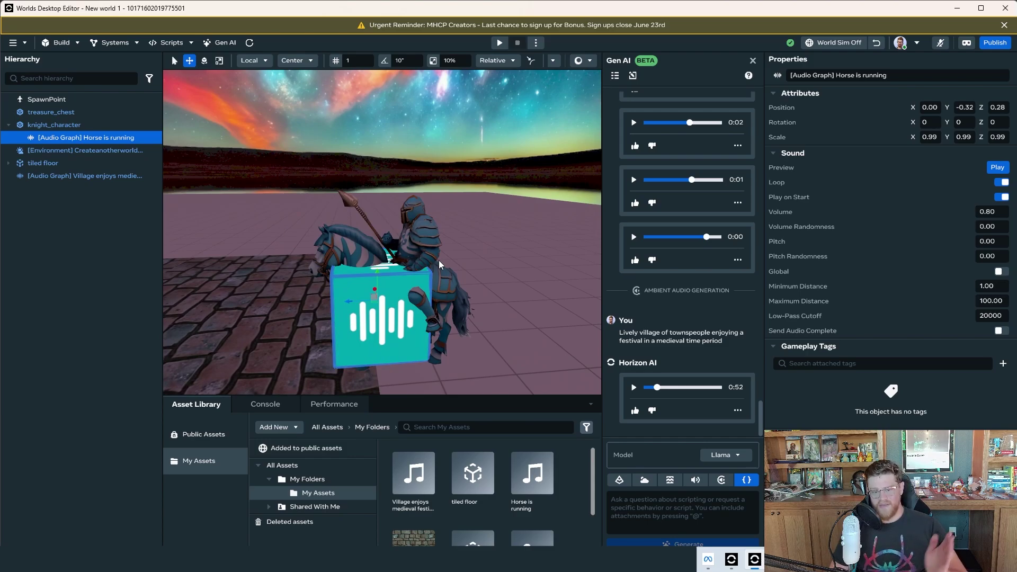
left_click_drag(368, 253, 502, 244, "alt")
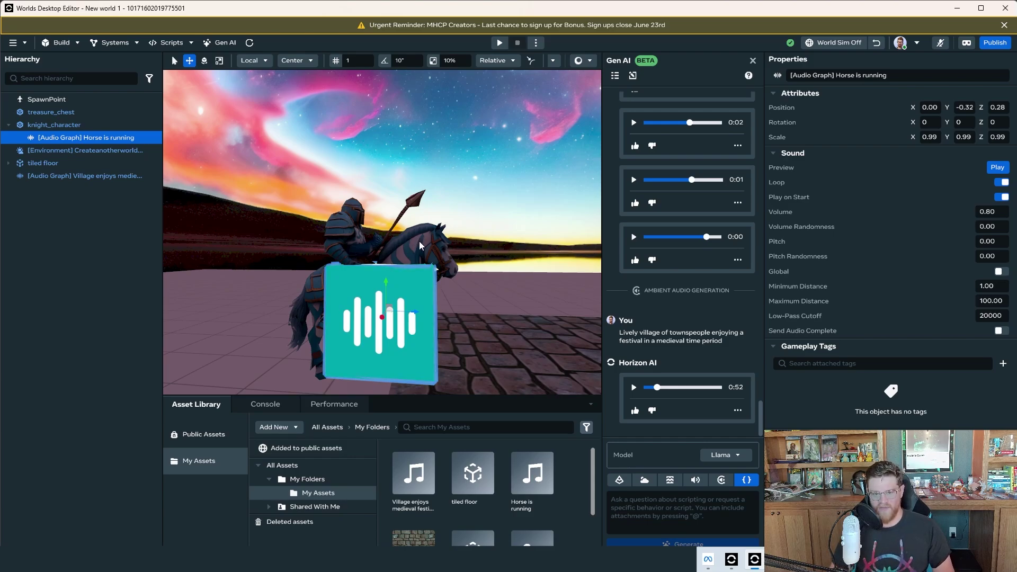
left_click_drag(418, 241, 362, 268, "alt")
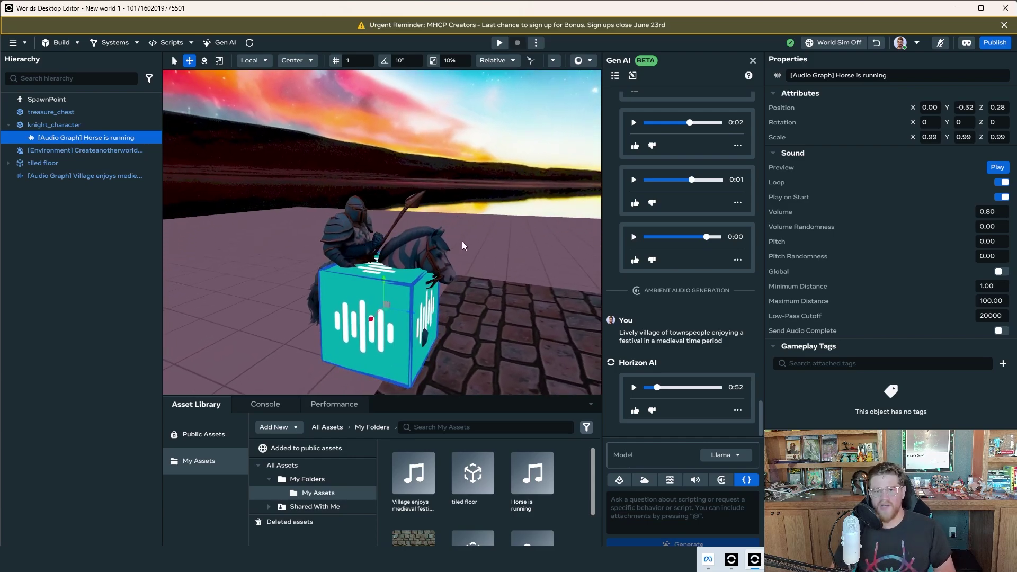
mouse_move(479, 231)
left_mouse_down("alt")
mouse_move(411, 233)
mouse_move(408, 253)
mouse_move(314, 239)
mouse_move(492, 236)
mouse_move(481, 234)
left_mouse_up("alt")
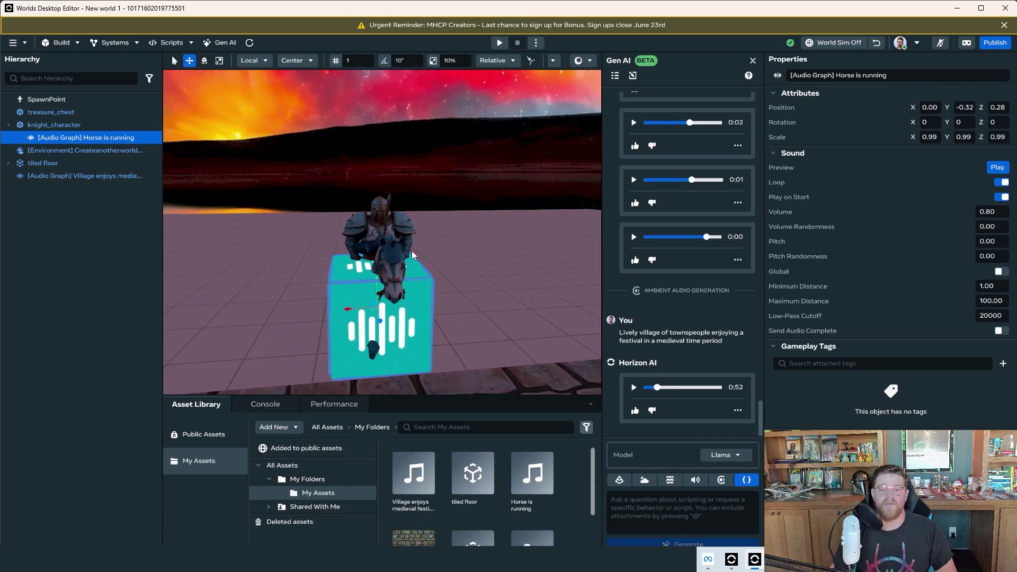
left_click_drag(412, 250, 433, 256, "alt")
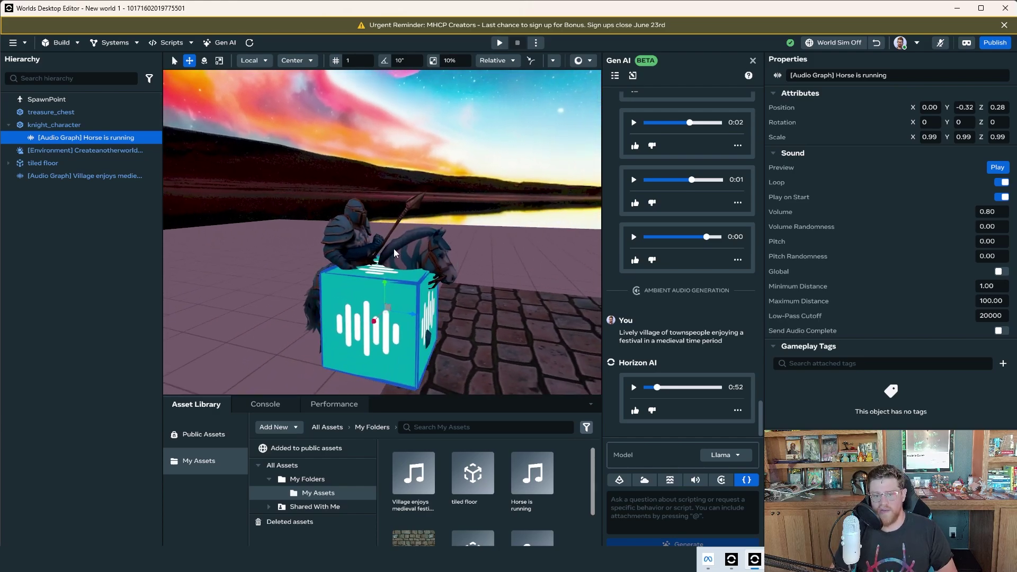
left_click_drag(440, 216, 415, 224, "alt")
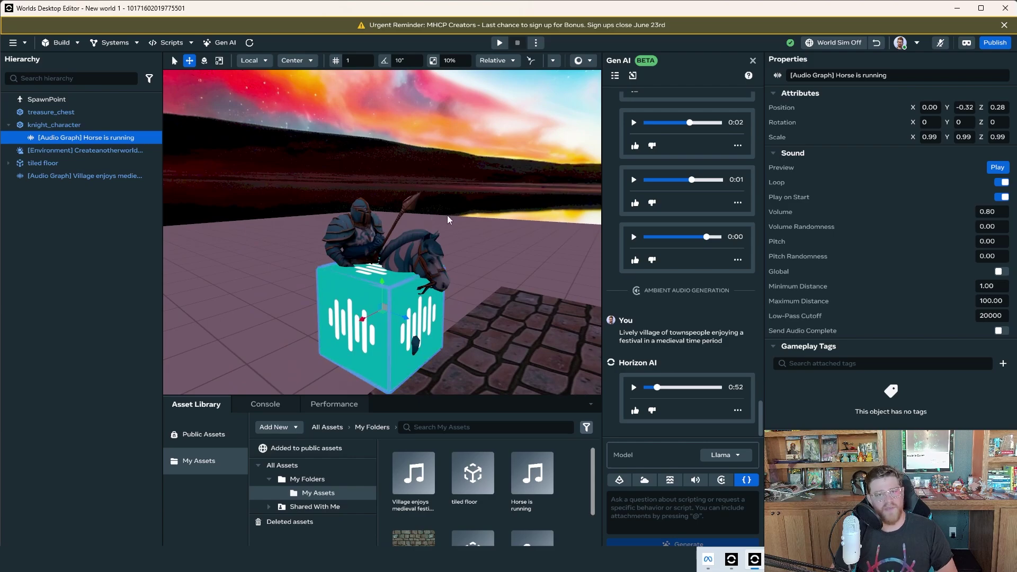
left_click_drag(490, 211, 335, 234, "alt")
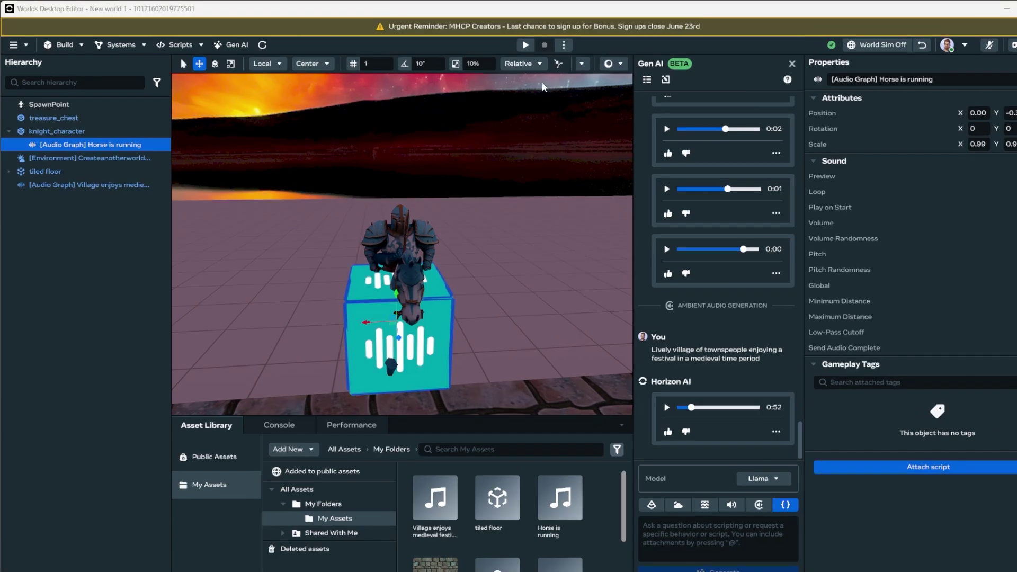
Preview the world and walk the avatar across the cobblestone floor around the treasure chest and the moving knight
left_click(525, 44)
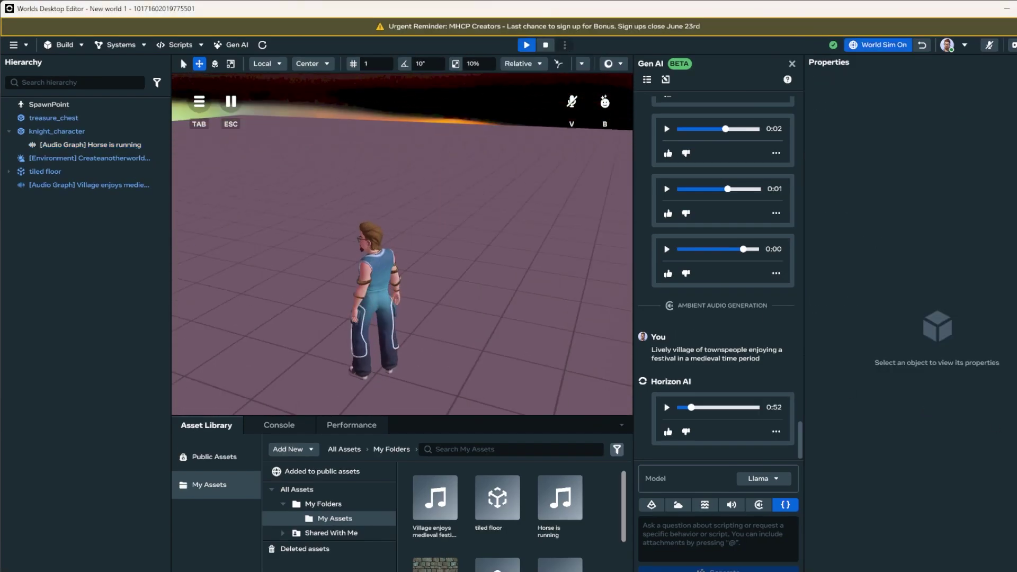
key("w")
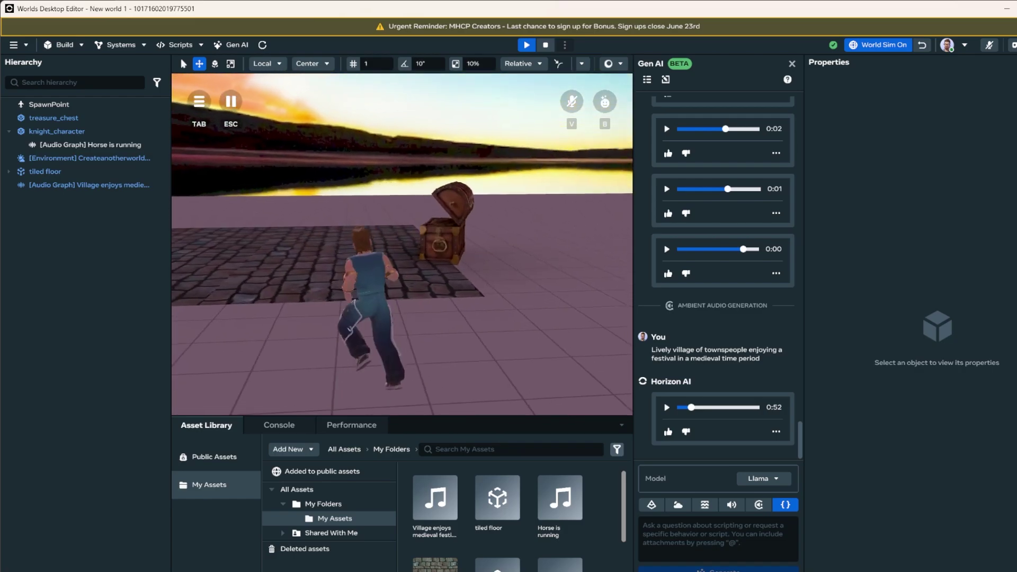
key("w")
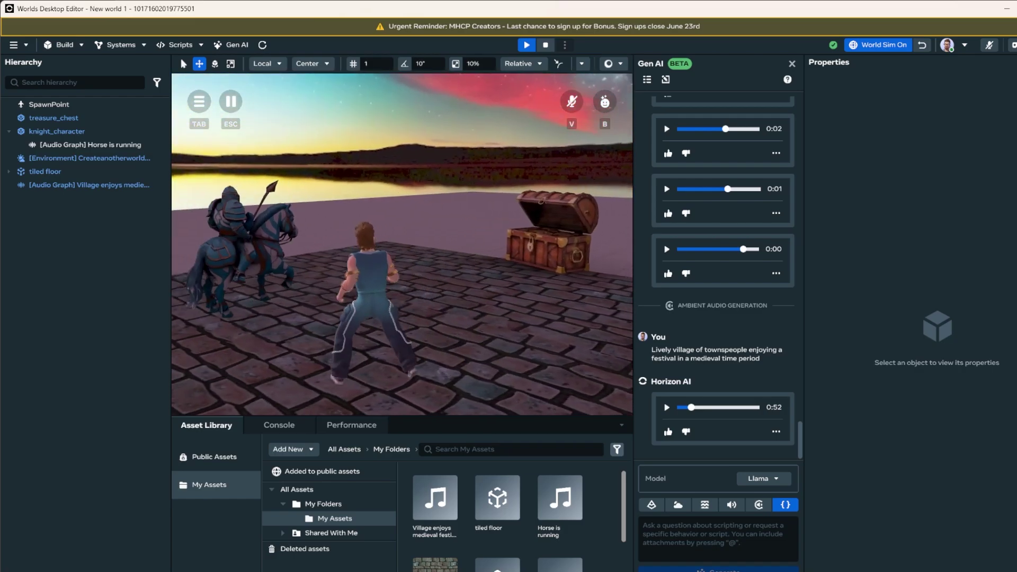
key("a")
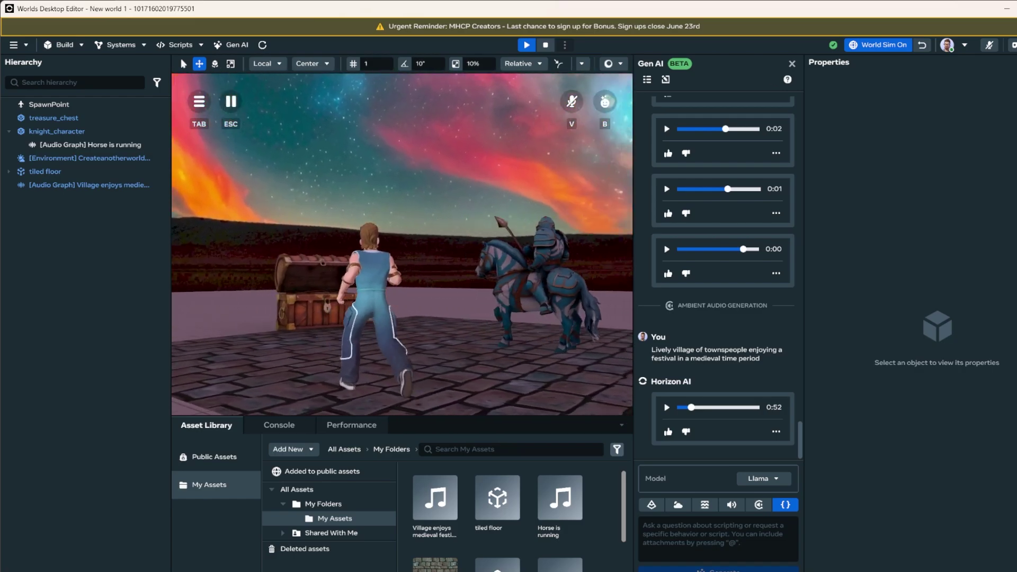
key("w")
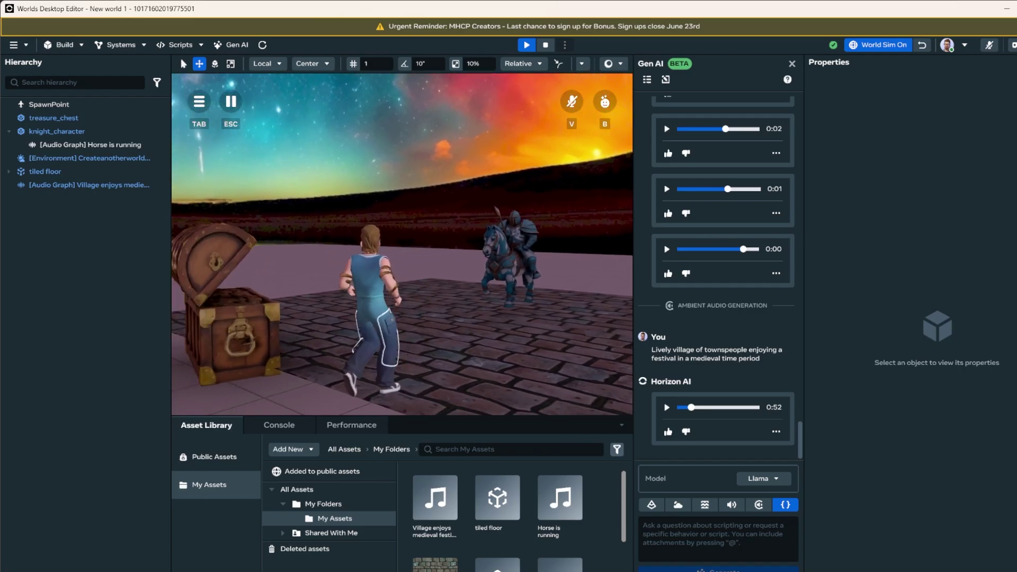
key("d")
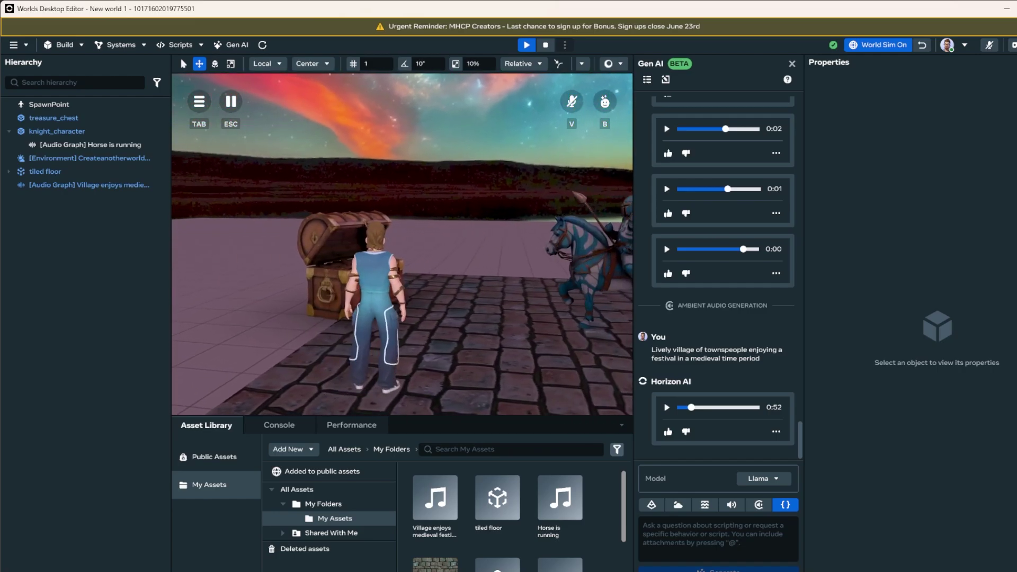
key("a")
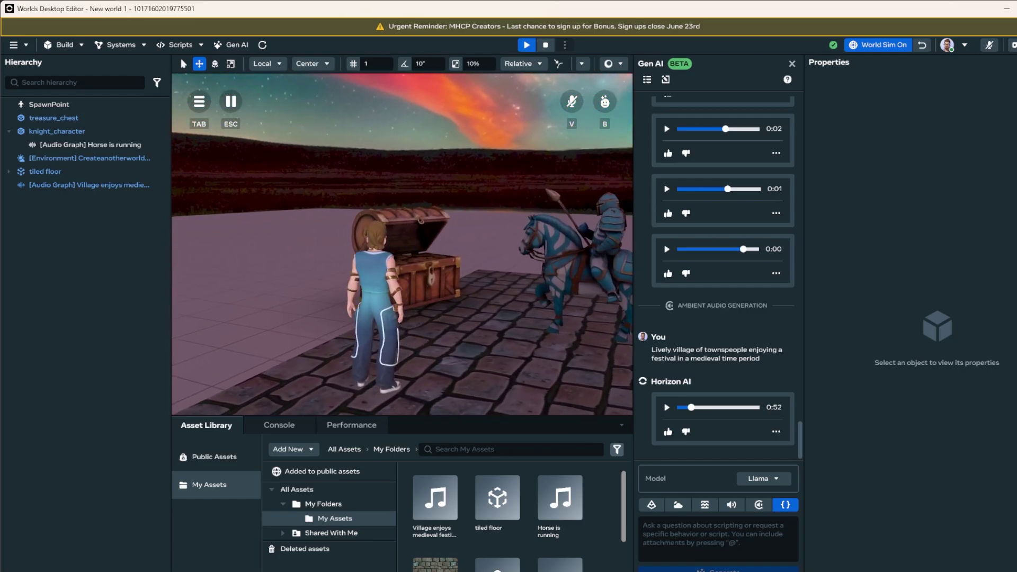
key("w")
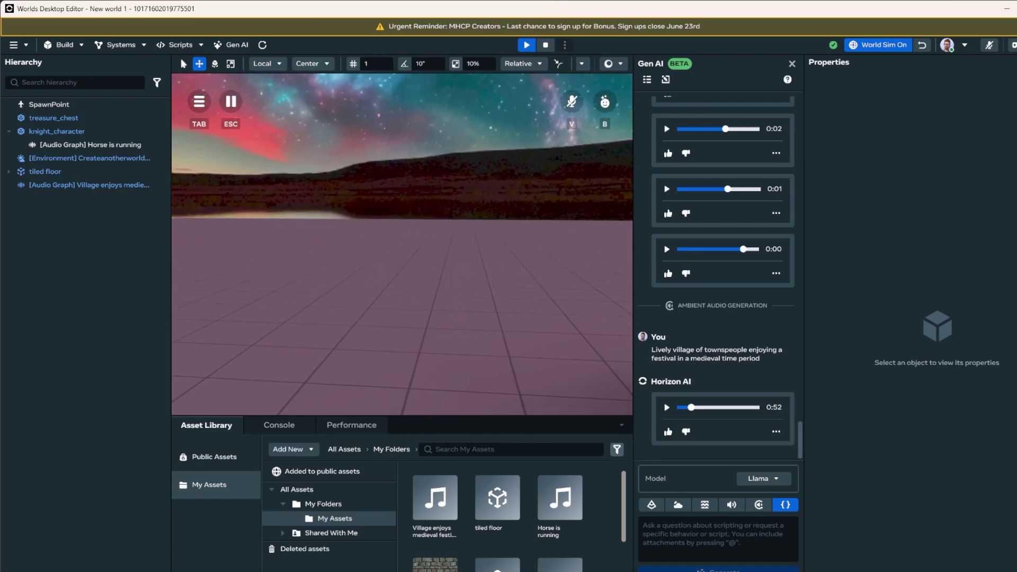
key("s")
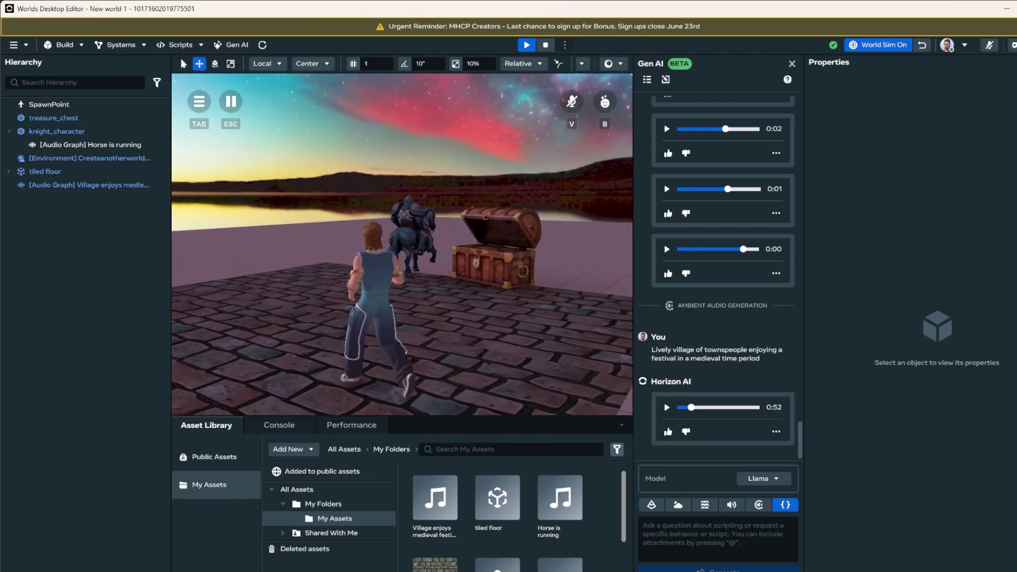
Run and jump the avatar around the outside of the cobblestone floor to check the chest and riding knight from a distance
key("d")
key("w")
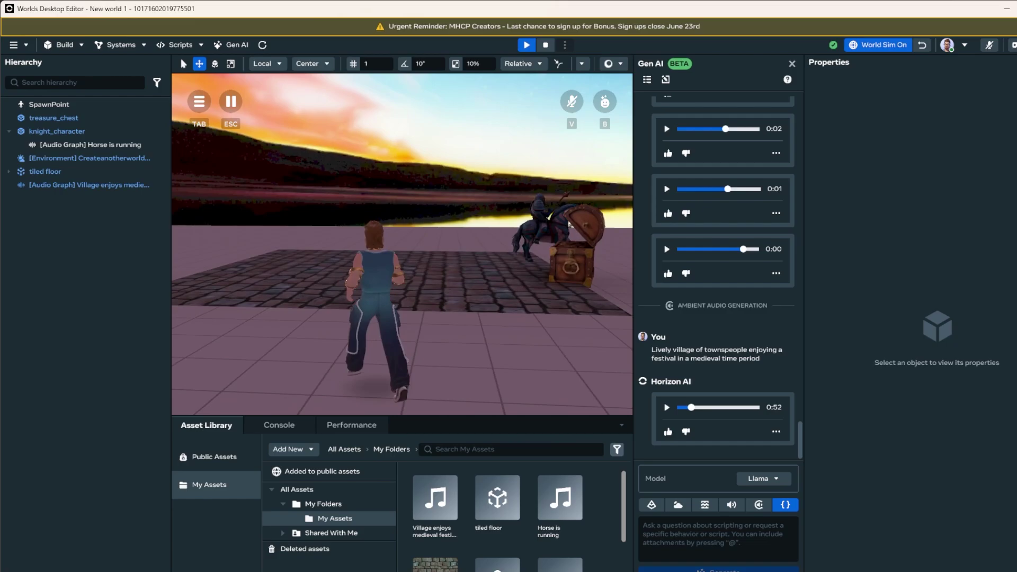
key("w")
key("space")
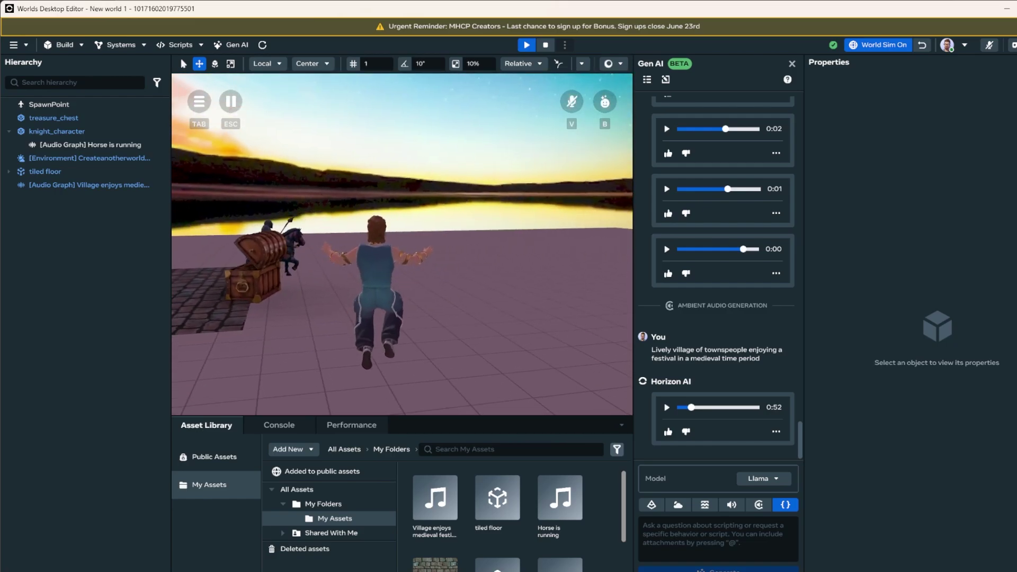
key("w")
key("space")
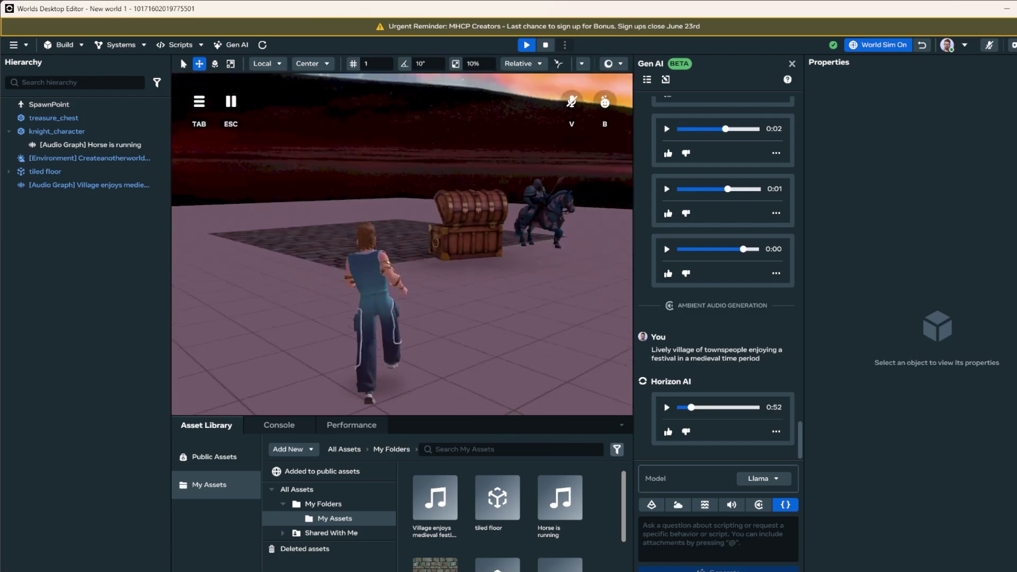
key("w")
key("space")
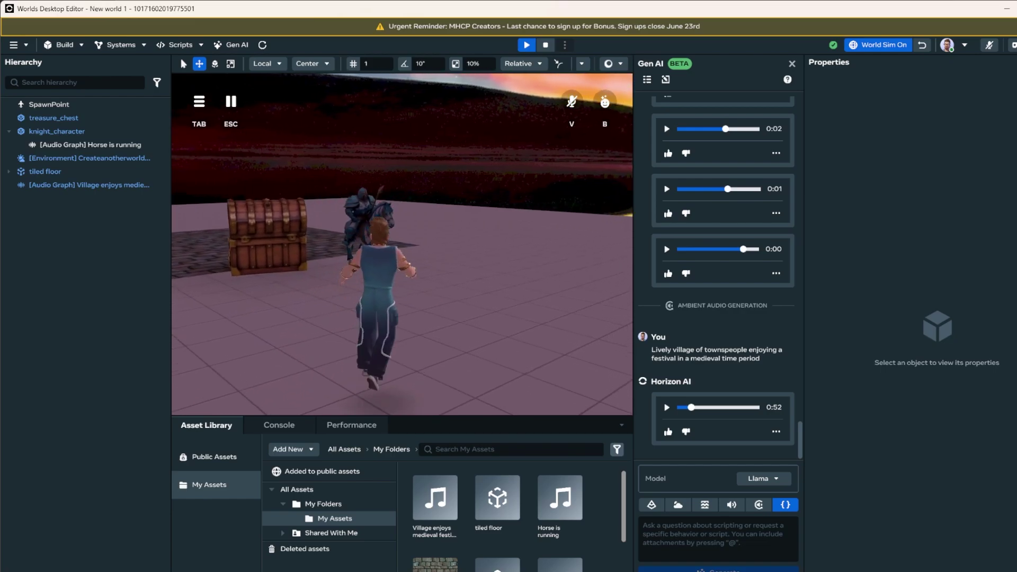
key("w")
key("space")
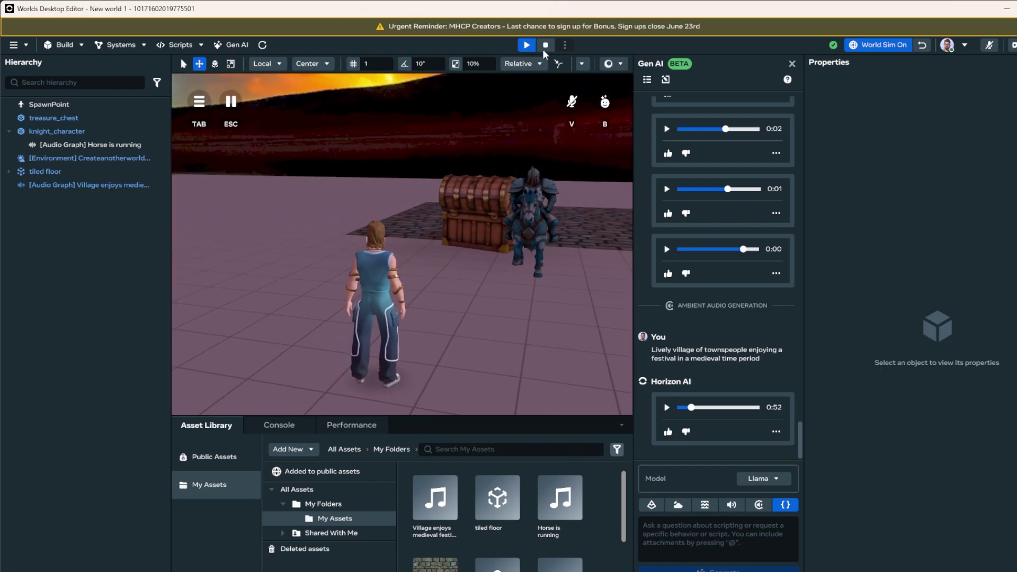